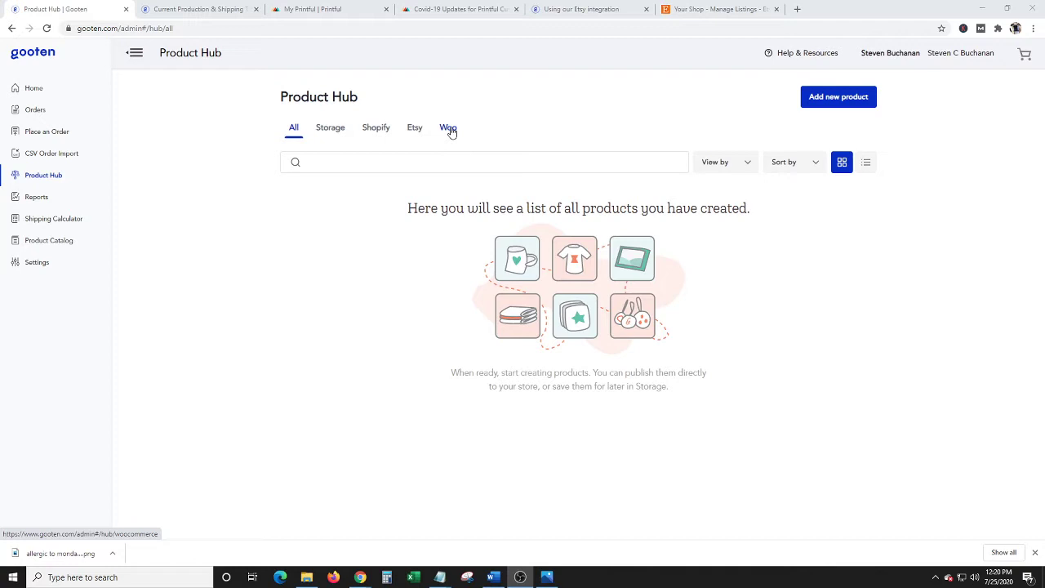
Step: In Printful's Stores, open the page for connecting a store to an ecommerce platform
{"action": "left_click", "coordinate": [357, 7]}
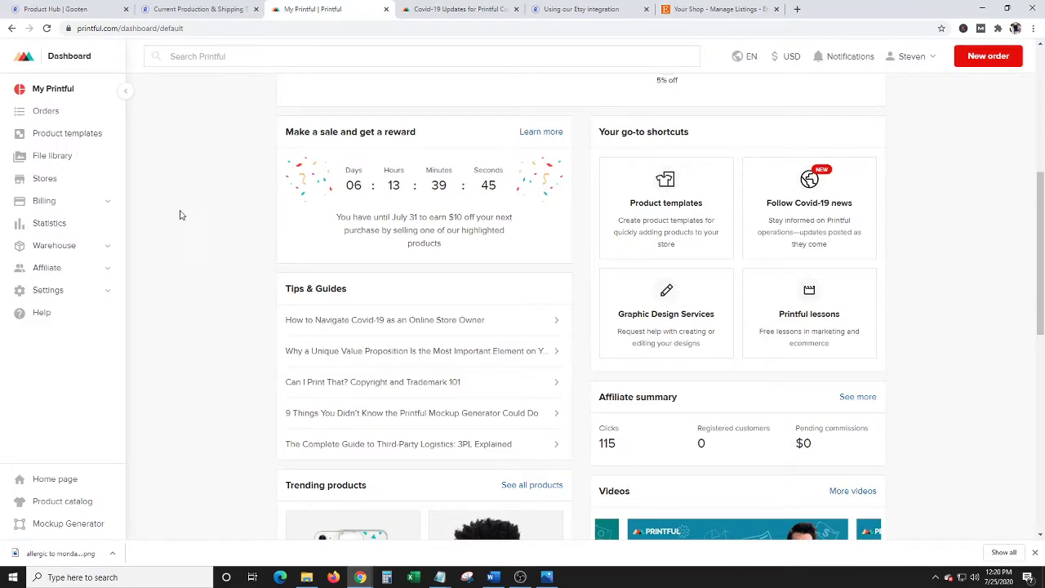
{"action": "left_click", "coordinate": [59, 181]}
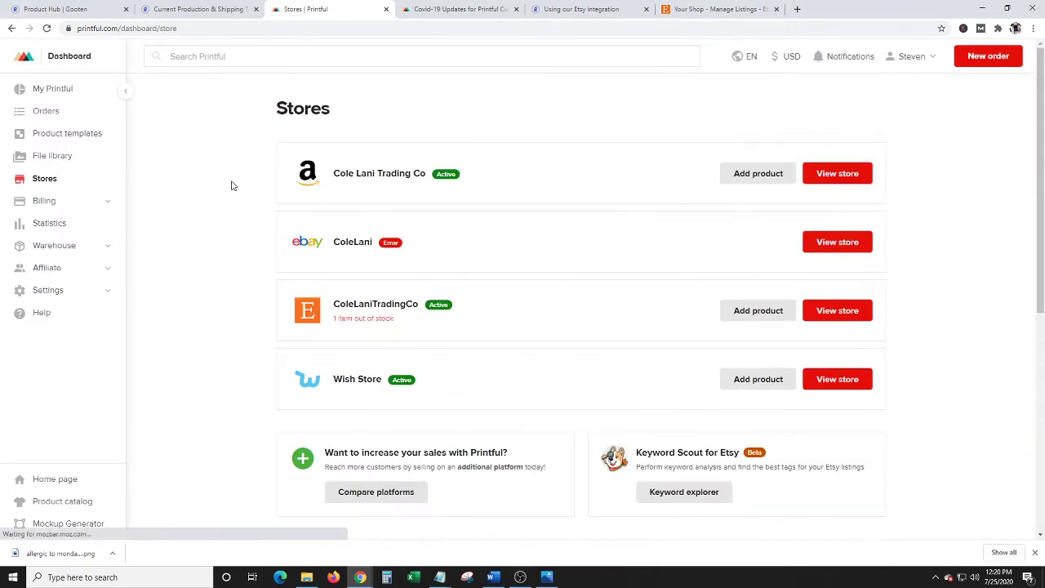
{"action": "scroll", "coordinate": [232, 186], "scroll_direction": "down", "scroll_amount": 2}
{"action": "scroll", "coordinate": [231, 186], "scroll_direction": "down", "scroll_amount": 5}
{"action": "left_click", "coordinate": [392, 253]}
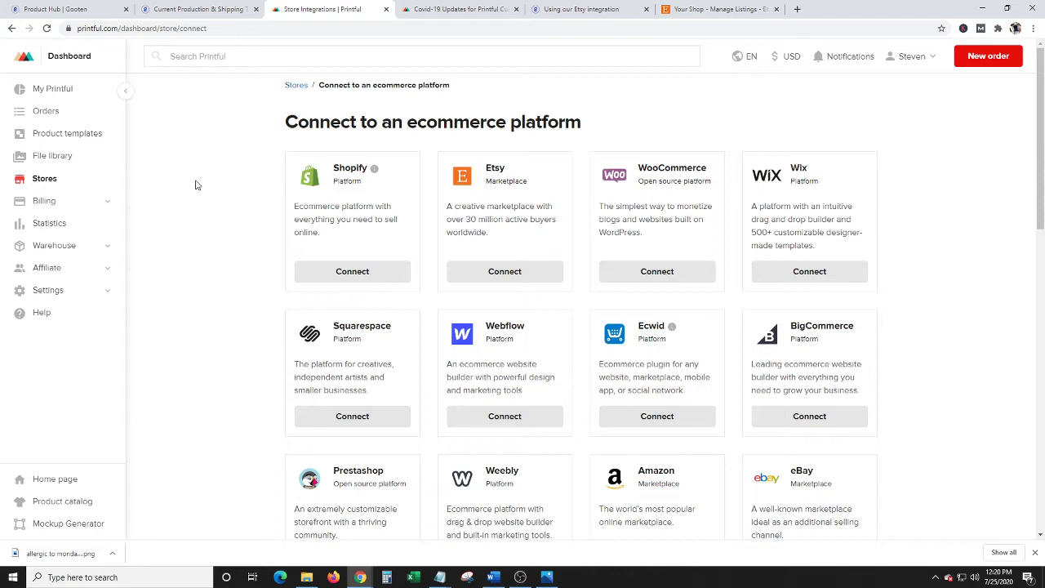
Step: Scroll through the platform integrations, from Shopify and Etsy down to Launch Cart
{"action": "scroll", "coordinate": [196, 185], "scroll_direction": "down", "scroll_amount": 4}
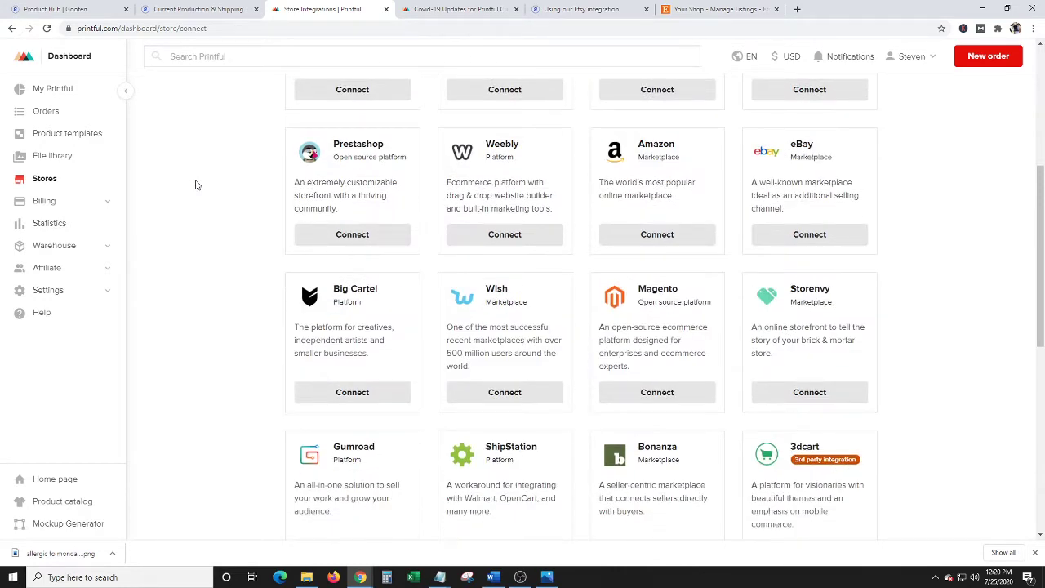
{"action": "scroll", "coordinate": [196, 186], "scroll_direction": "down", "scroll_amount": 1}
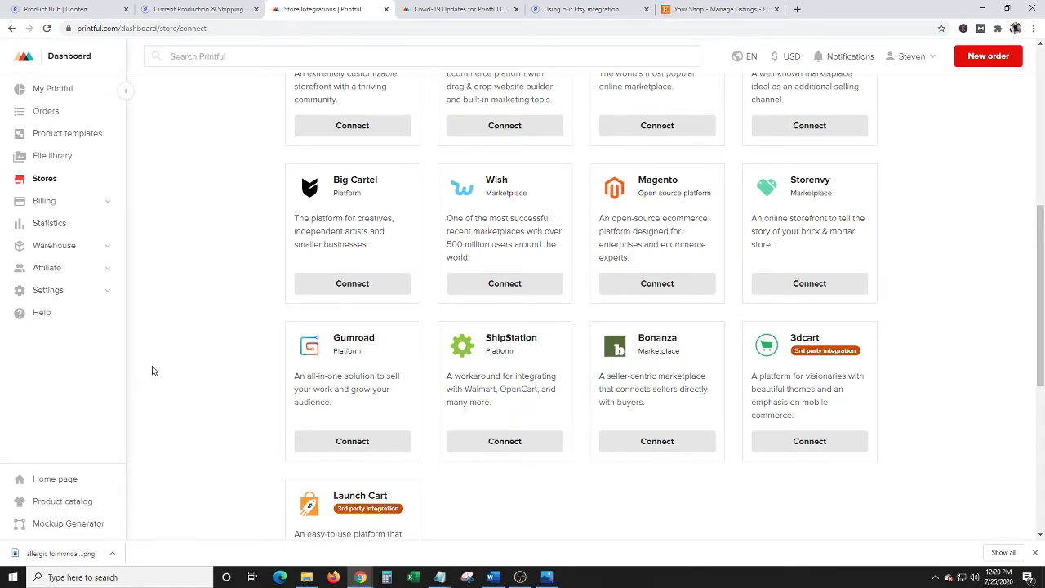
{"action": "scroll", "coordinate": [253, 310], "scroll_direction": "down", "scroll_amount": 1}
{"action": "scroll", "coordinate": [253, 310], "scroll_direction": "down", "scroll_amount": 1}
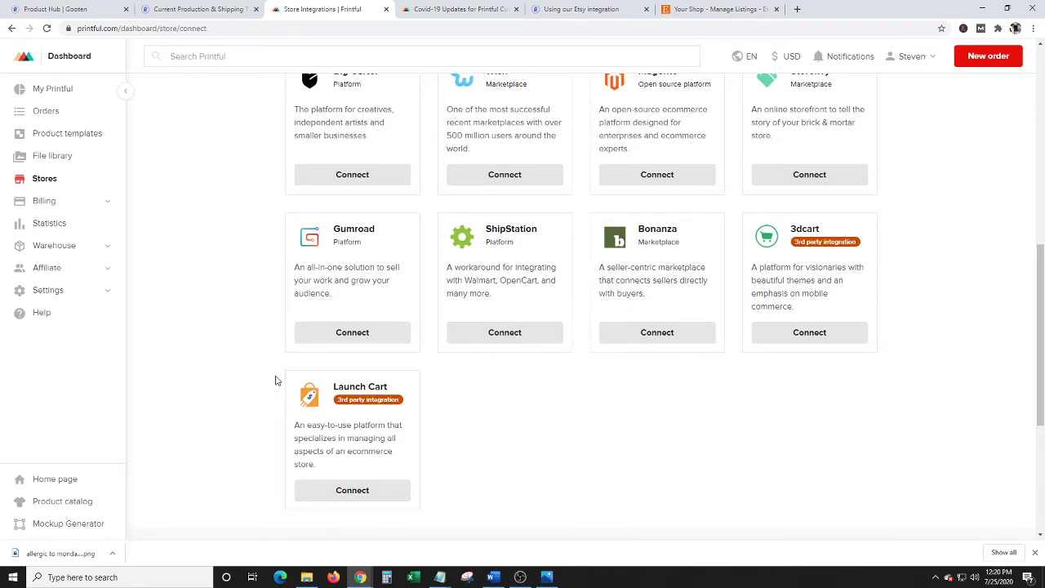
{"action": "scroll", "coordinate": [278, 378], "scroll_direction": "up", "scroll_amount": 3}
{"action": "scroll", "coordinate": [251, 325], "scroll_direction": "up", "scroll_amount": 2}
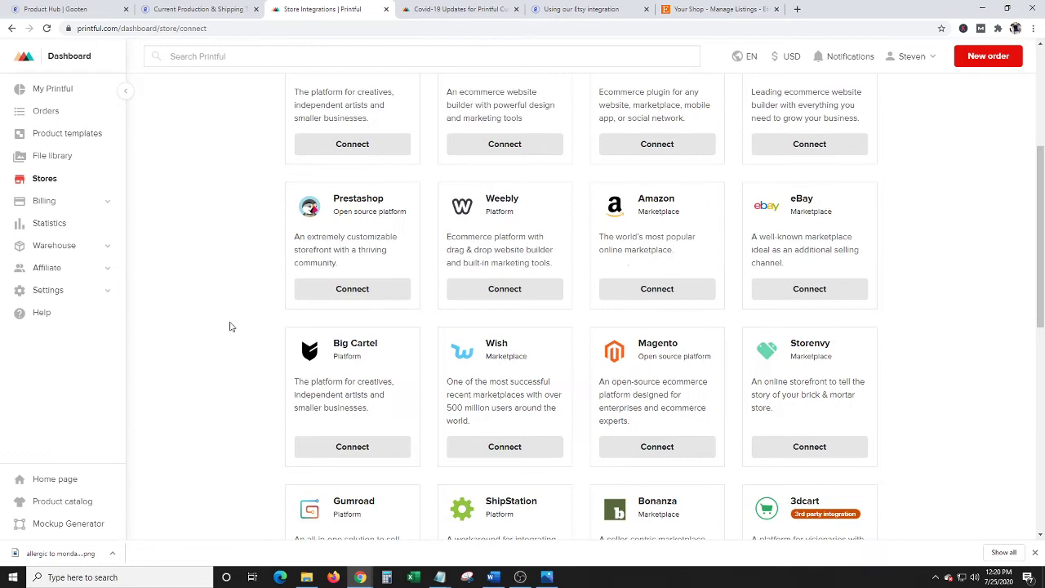
{"action": "scroll", "coordinate": [326, 311], "scroll_direction": "up", "scroll_amount": 2}
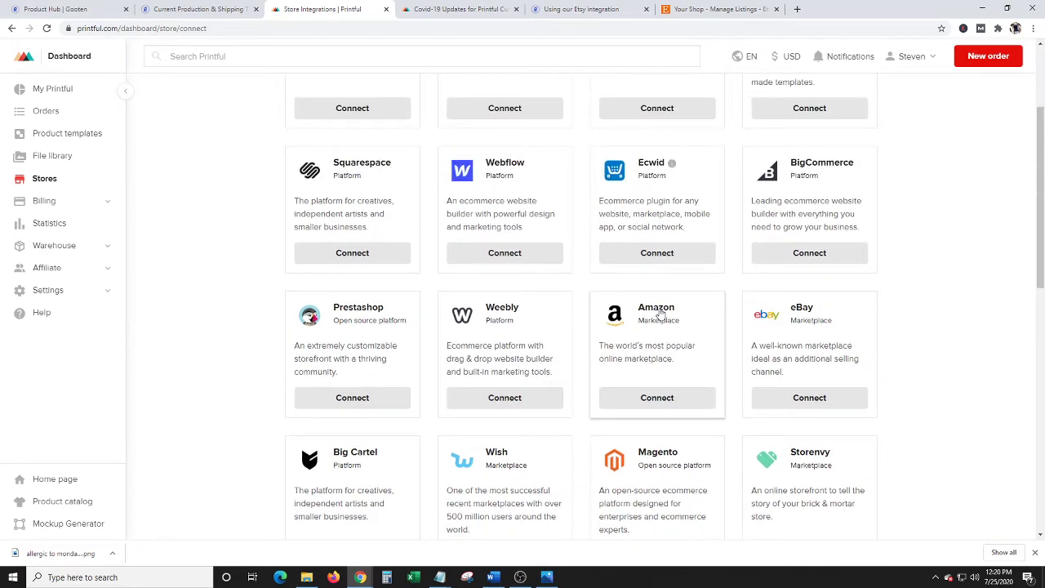
{"action": "scroll", "coordinate": [225, 263], "scroll_direction": "up", "scroll_amount": 1}
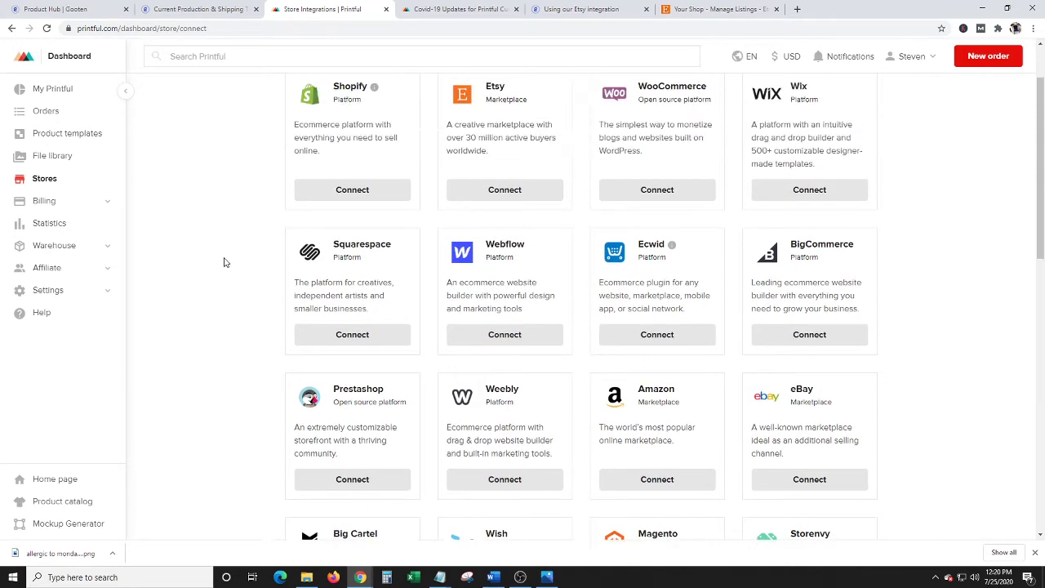
{"action": "scroll", "coordinate": [225, 262], "scroll_direction": "up", "scroll_amount": 1}
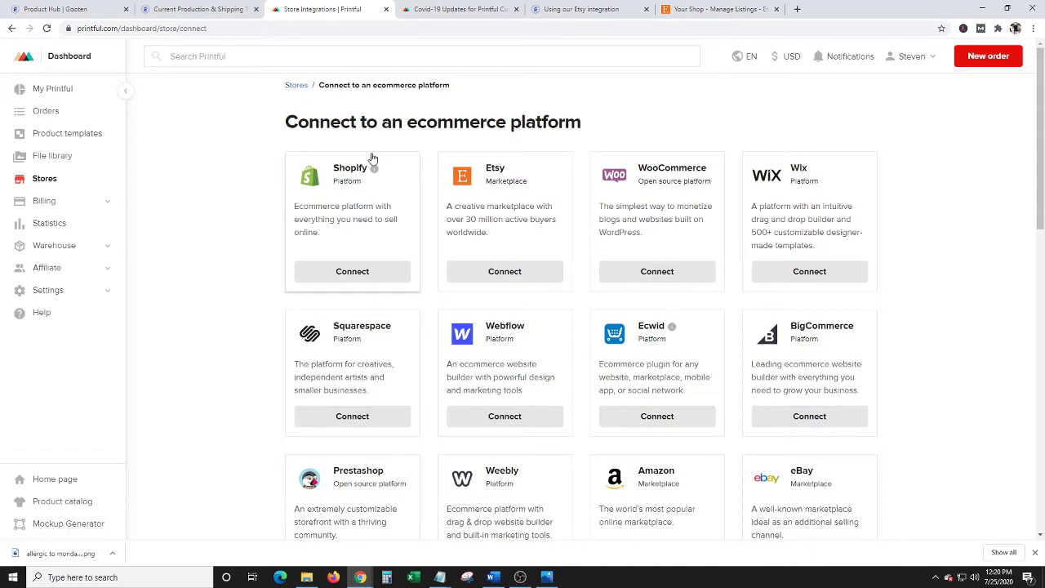
Step: Show Gooten's production and shipping times table: Mugs take 3 production and 2 transit days
{"action": "left_click", "coordinate": [222, 9]}
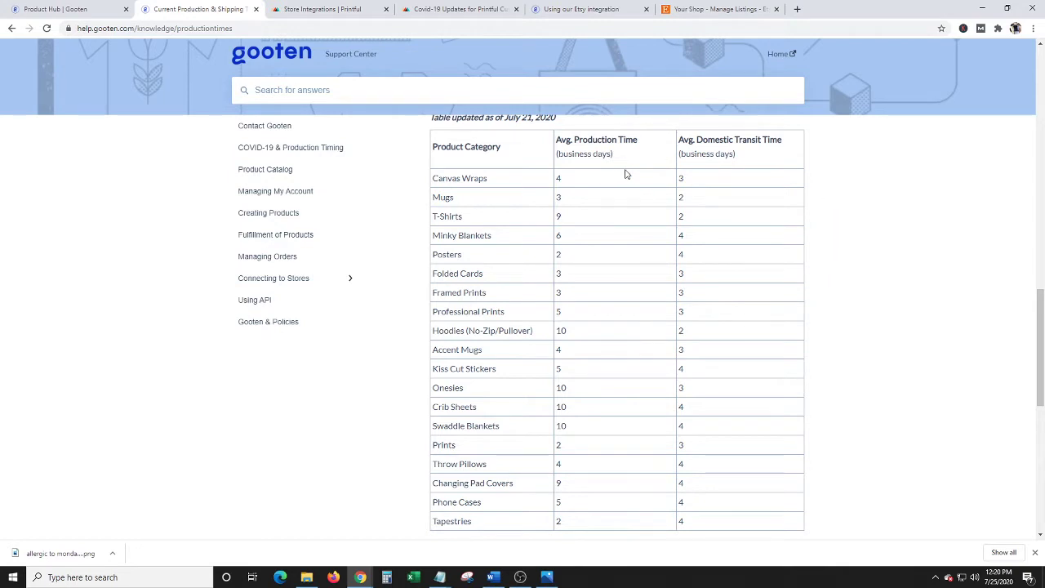
{"action": "scroll", "coordinate": [585, 184], "scroll_direction": "up", "scroll_amount": 1}
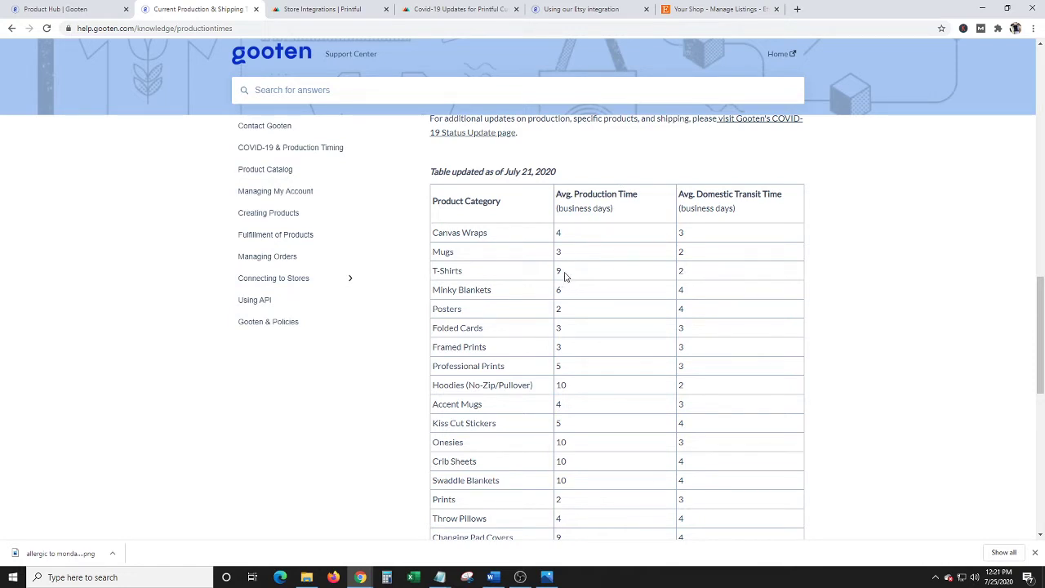
{"action": "scroll", "coordinate": [565, 280], "scroll_direction": "down", "scroll_amount": 1}
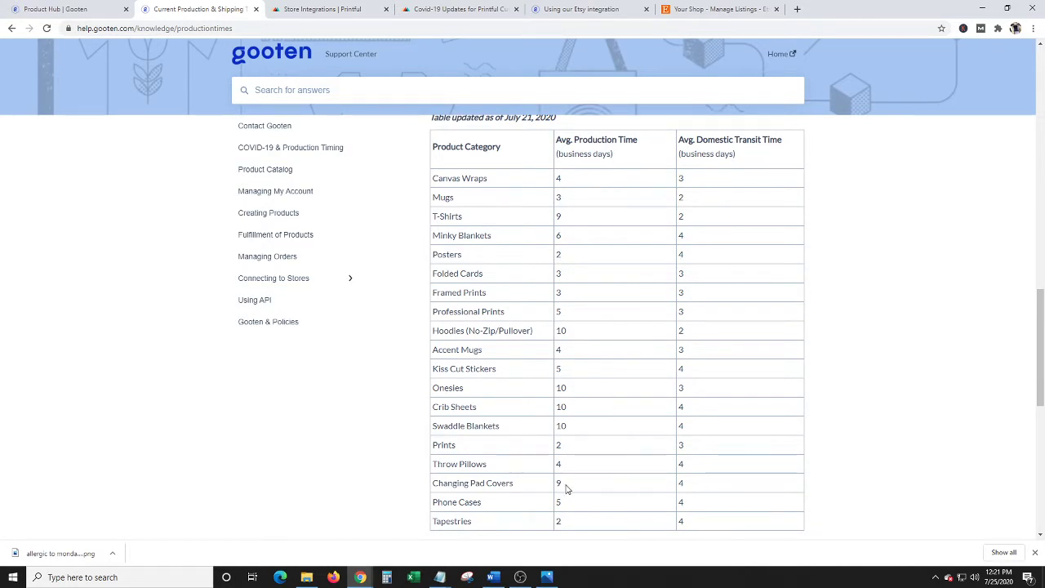
Step: Review Printful's Covid-19 fulfillment-time table, where Mugs take 2-5 business days in the US and EU
{"action": "left_click", "coordinate": [460, 9]}
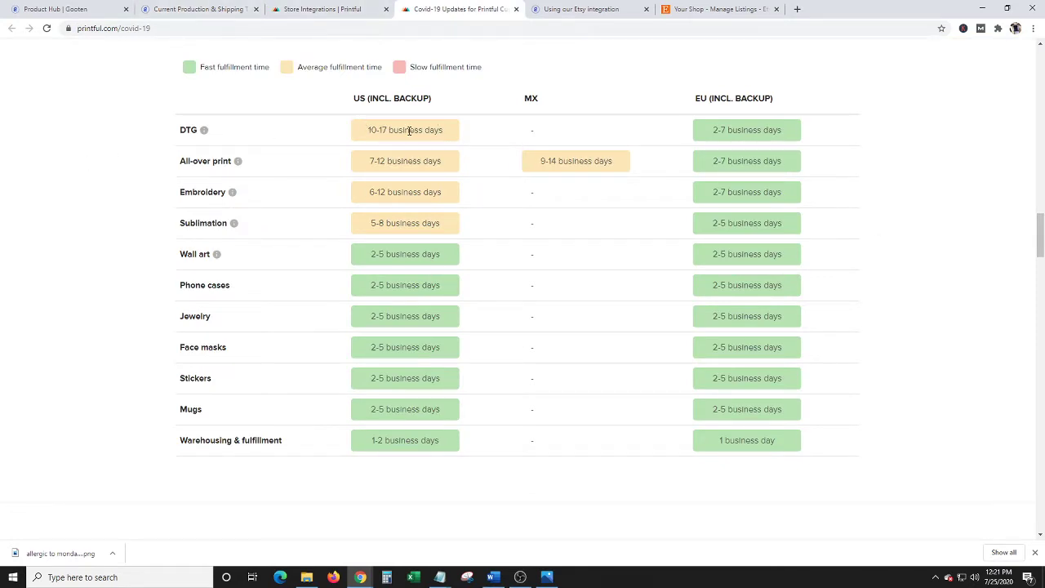
{"action": "mouse_move", "coordinate": [205, 133]}
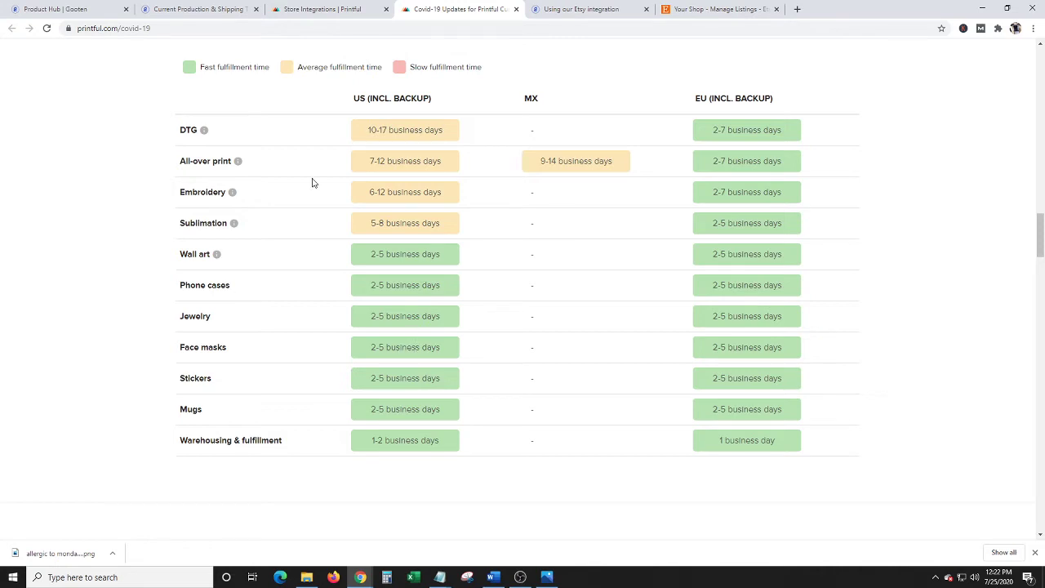
Step: Start a new Etsy product in Gooten's Product Hub, choosing Mugs with Full Bleed placement
{"action": "left_click", "coordinate": [69, 6]}
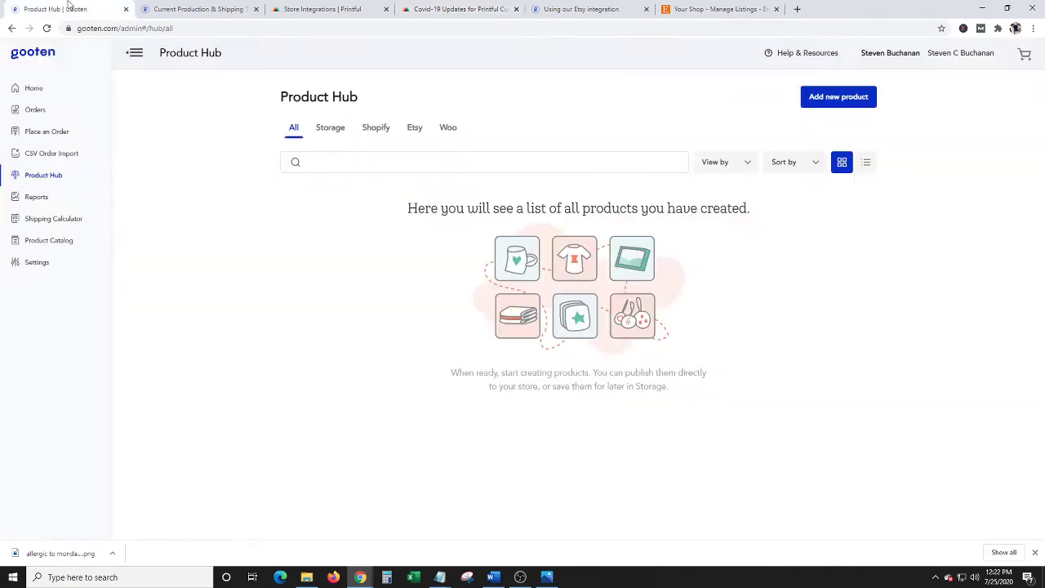
{"action": "left_click", "coordinate": [414, 131]}
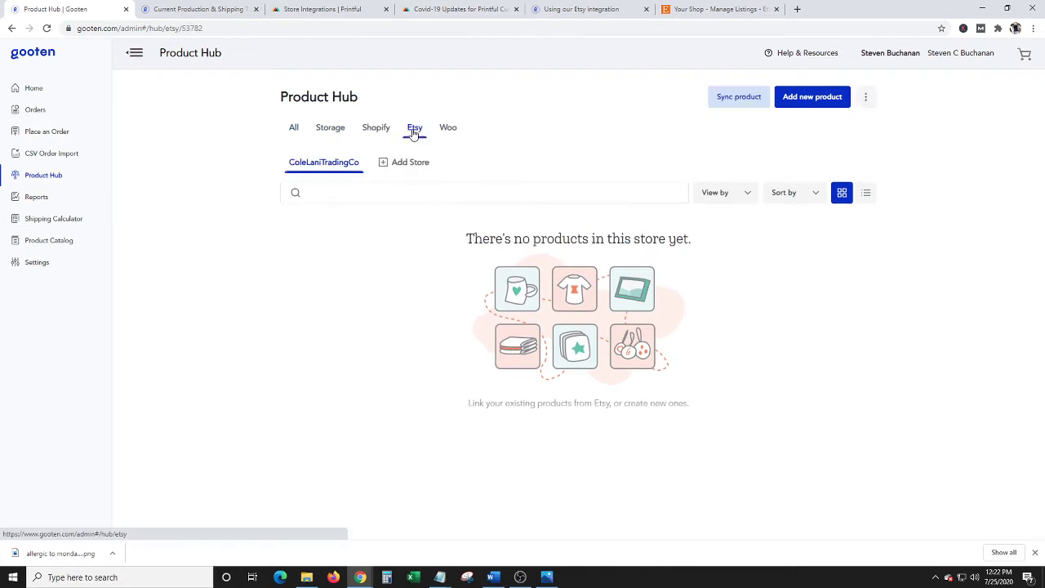
{"action": "left_click", "coordinate": [817, 107]}
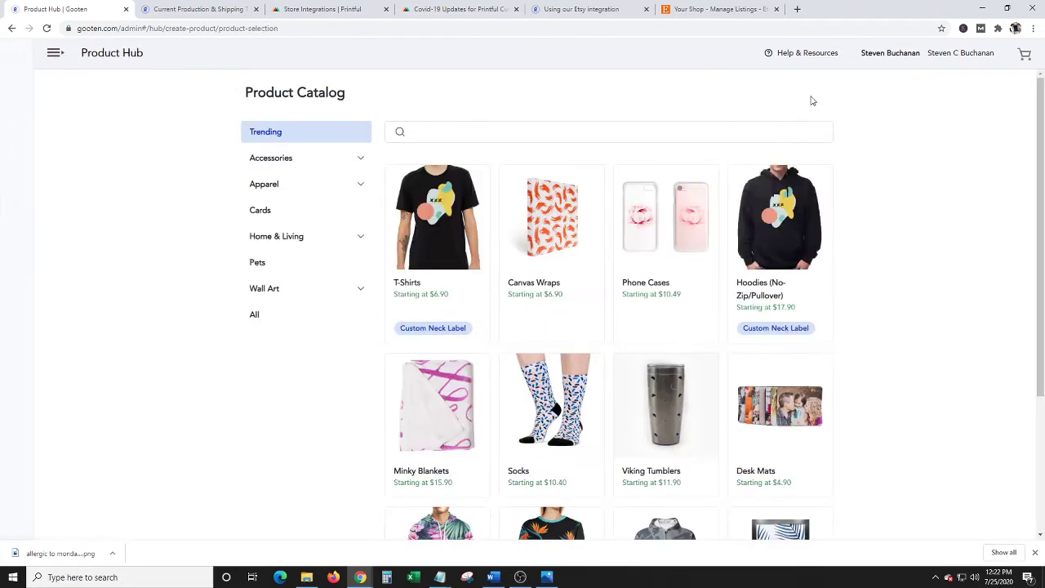
{"action": "left_click", "coordinate": [456, 135]}
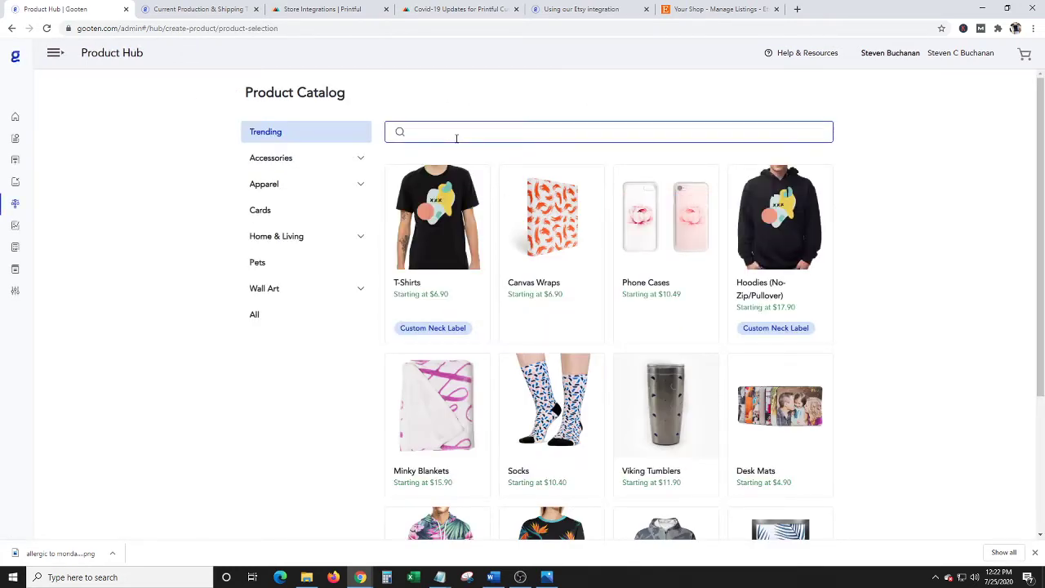
{"action": "type", "text": "mug"}
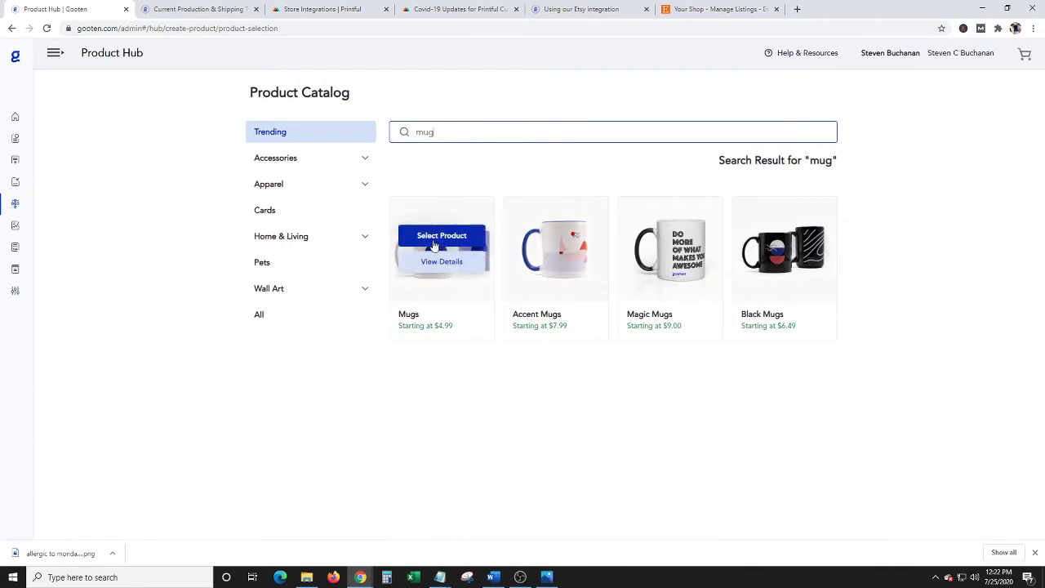
{"action": "left_click", "coordinate": [435, 237]}
{"action": "left_click", "coordinate": [587, 222]}
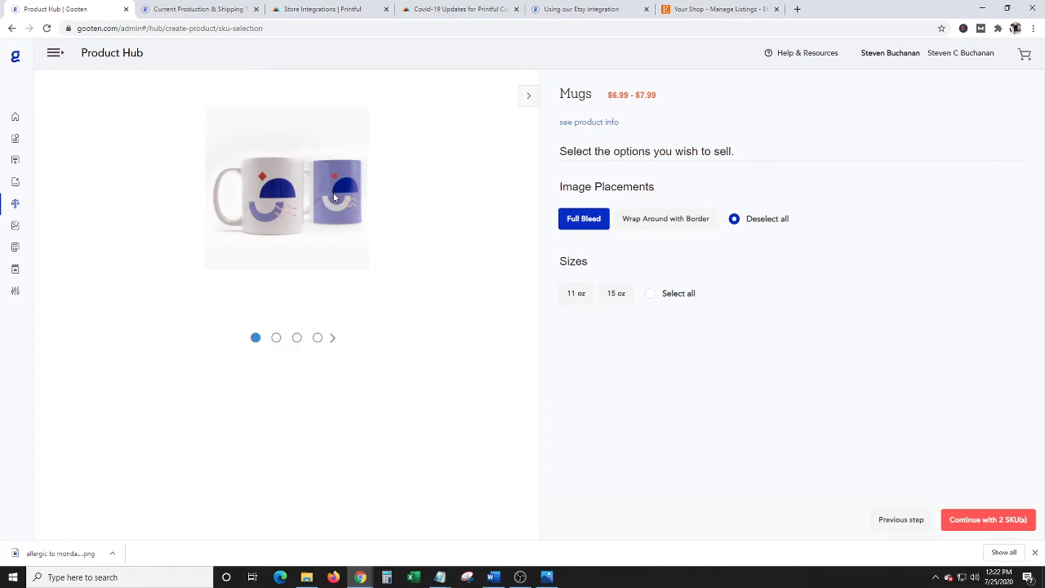
Step: Select both 11 oz and 15 oz sizes and place the When I Cared artwork, shrunk to 24% and centred at the top
{"action": "left_click", "coordinate": [650, 294]}
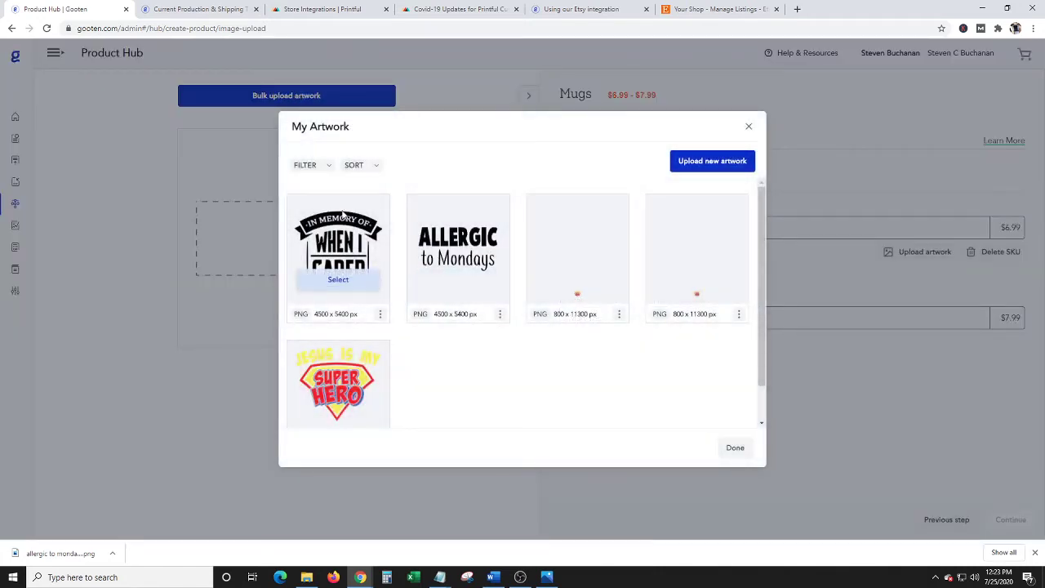
{"action": "left_click", "coordinate": [343, 286]}
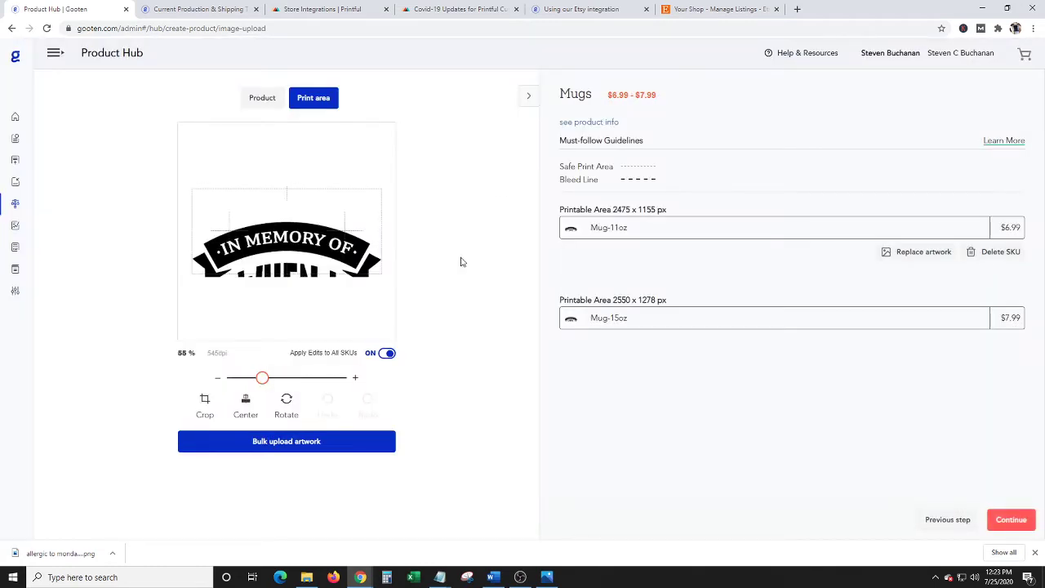
{"action": "left_click", "coordinate": [280, 254]}
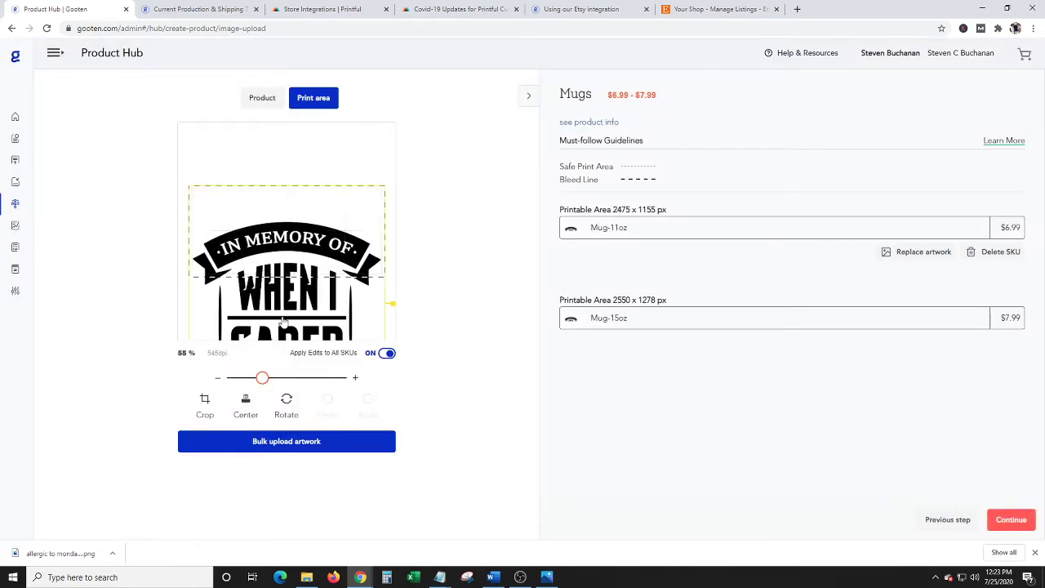
{"action": "left_click_drag", "start_coordinate": [284, 318], "coordinate": [287, 287]}
{"action": "left_click_drag", "start_coordinate": [263, 378], "coordinate": [245, 378]}
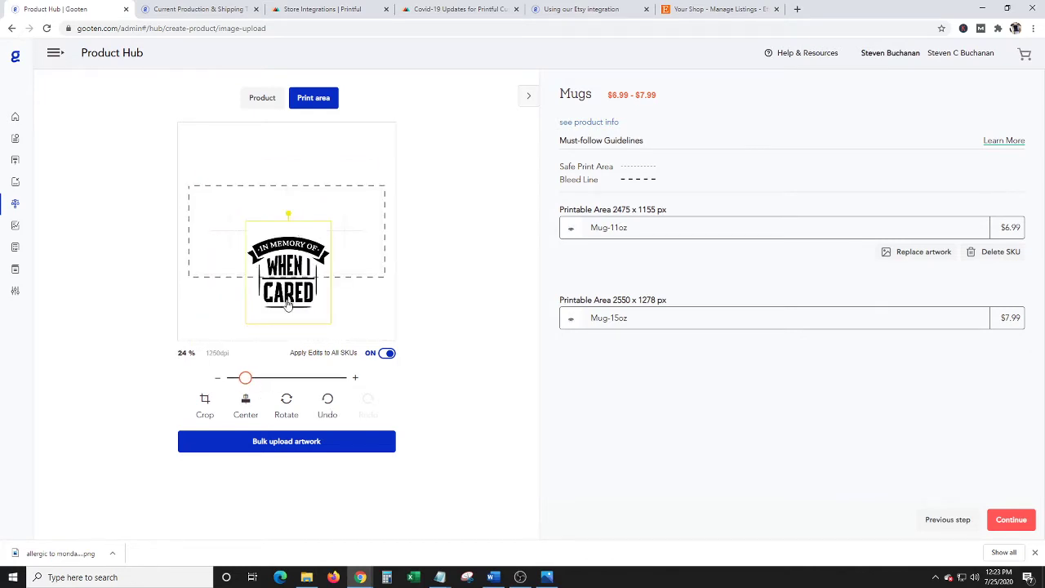
{"action": "left_click_drag", "start_coordinate": [285, 304], "coordinate": [289, 266]}
{"action": "left_click", "coordinate": [245, 400]}
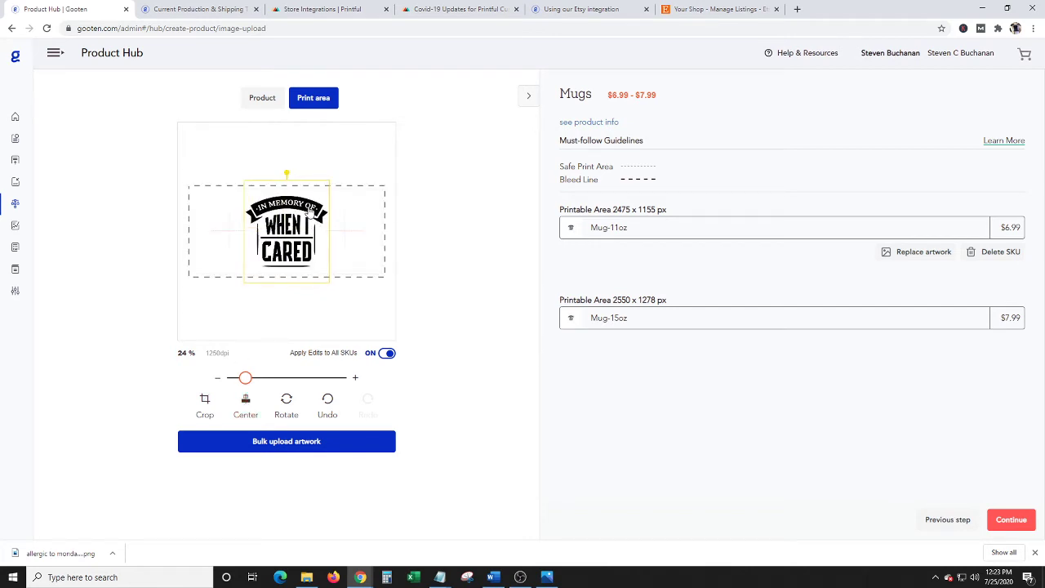
{"action": "left_click", "coordinate": [287, 186]}
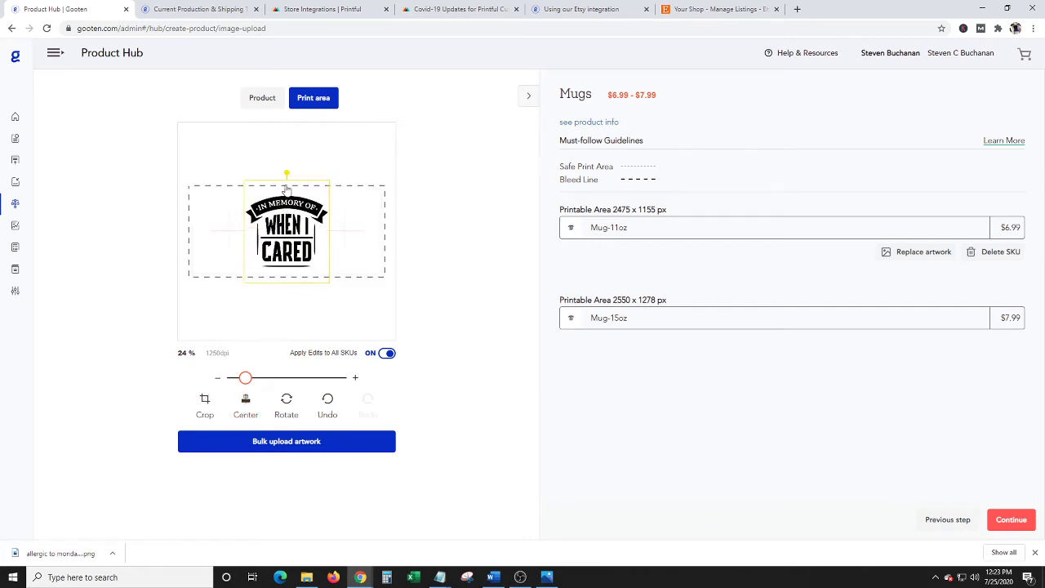
Step: Crop a little off the design's top and bottom, then proceed to Product Mockups
{"action": "left_click", "coordinate": [205, 400]}
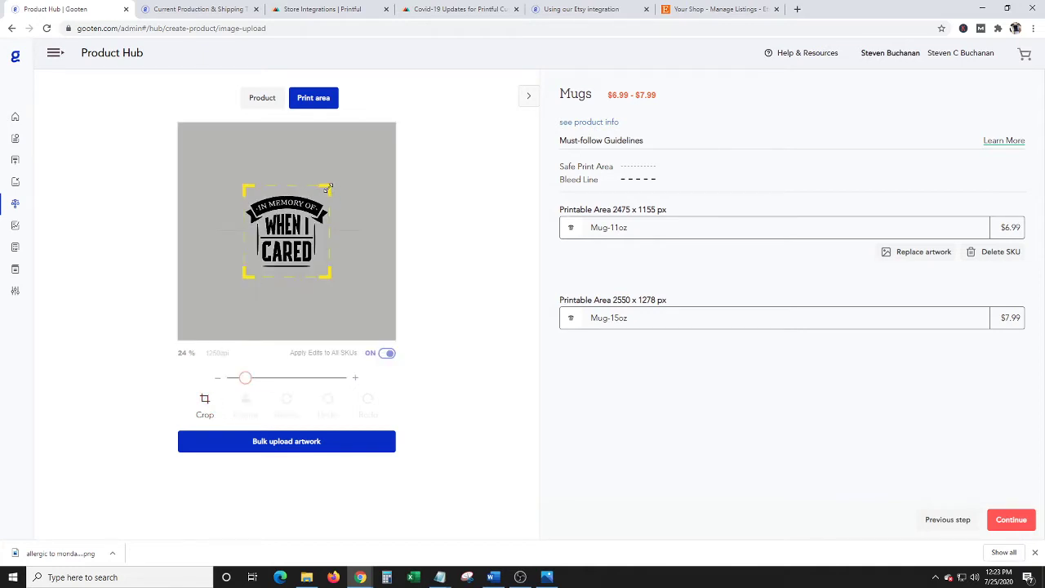
{"action": "left_click_drag", "start_coordinate": [327, 188], "coordinate": [329, 191]}
{"action": "left_click_drag", "start_coordinate": [329, 276], "coordinate": [326, 271]}
{"action": "left_click", "coordinate": [209, 404]}
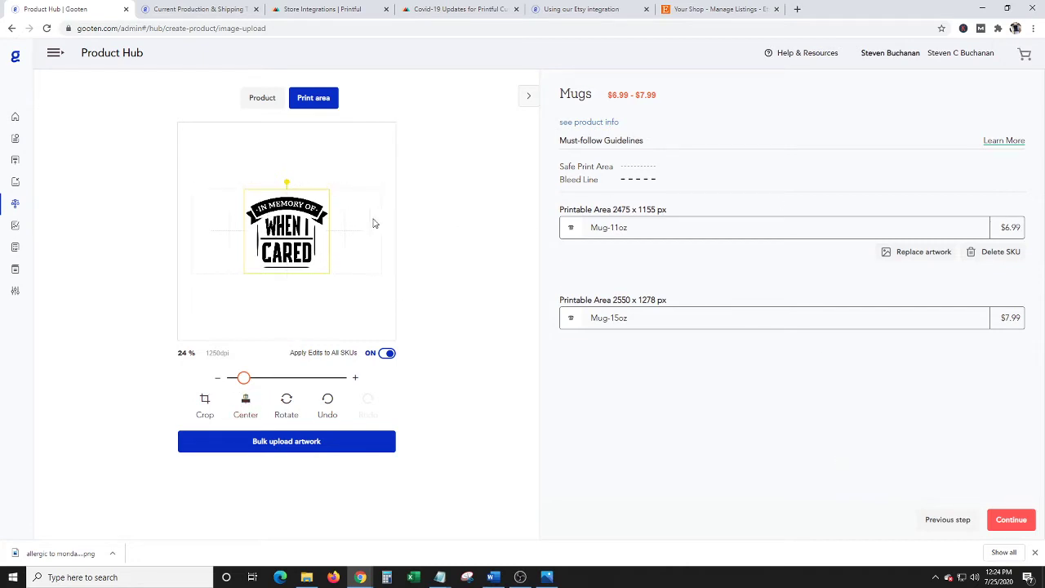
{"action": "left_click", "coordinate": [1010, 516]}
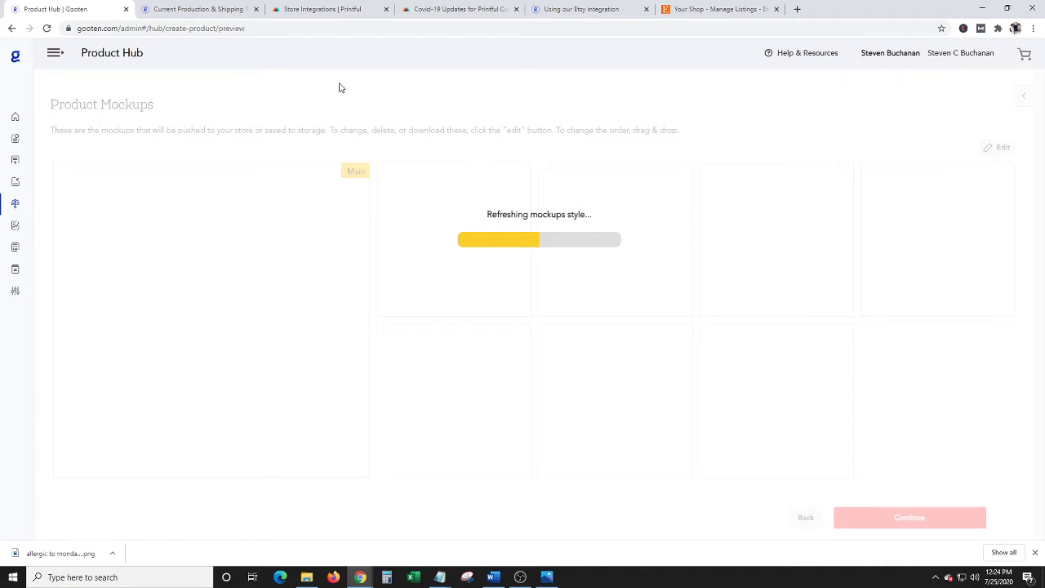
Step: Add a Printful product to the Etsy store: Home & living > Coffee mugs > White Glossy Mug
{"action": "left_click", "coordinate": [319, 9]}
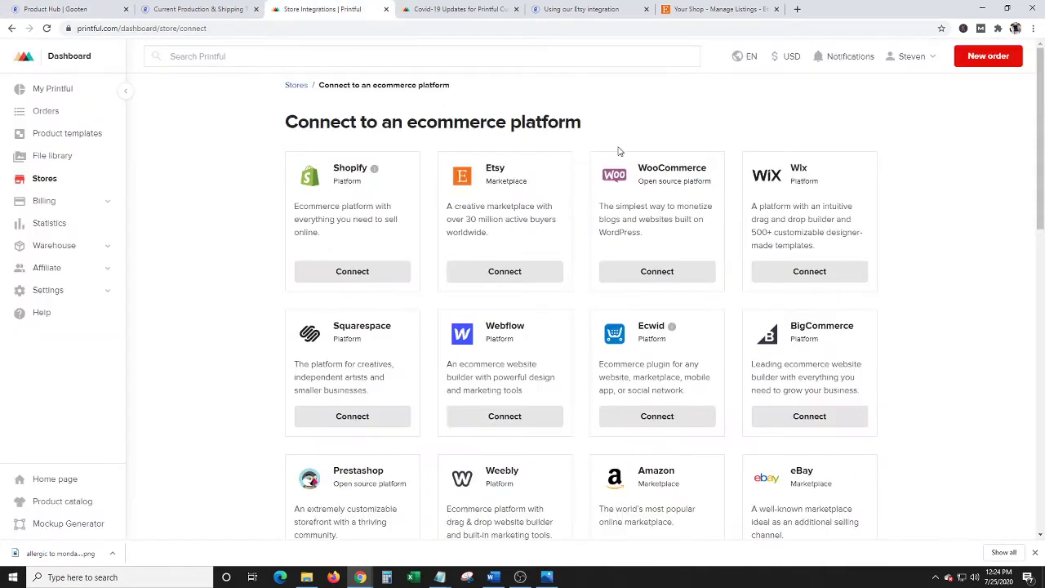
{"action": "left_click", "coordinate": [47, 179]}
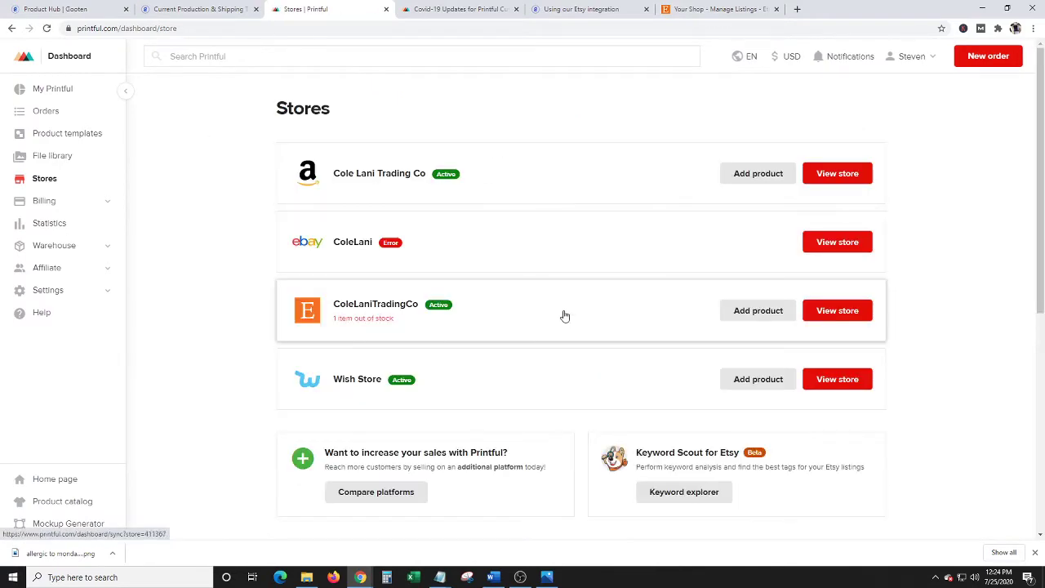
{"action": "left_click", "coordinate": [753, 311]}
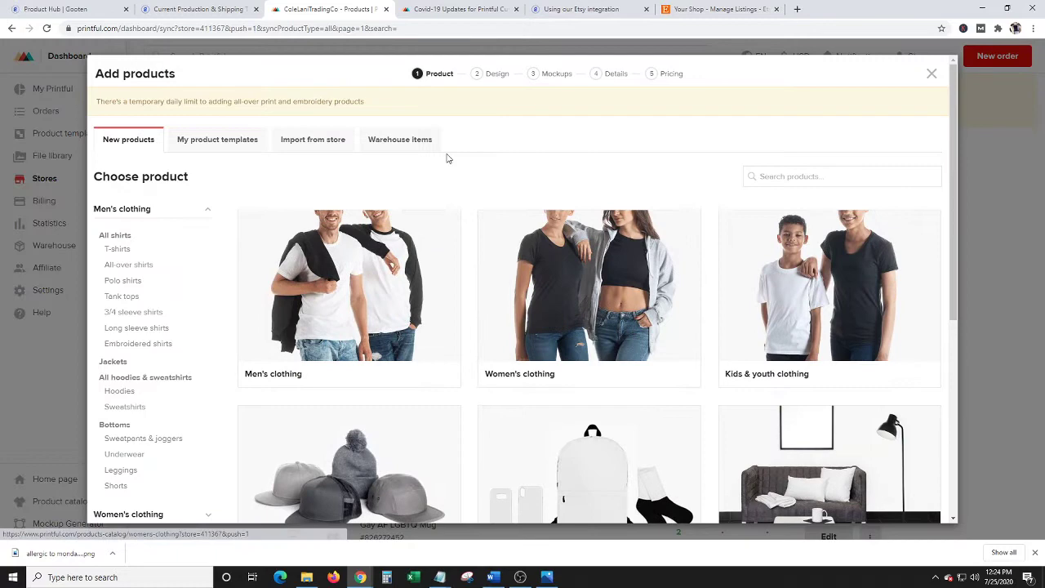
{"action": "scroll", "coordinate": [232, 273], "scroll_direction": "down", "scroll_amount": 3}
{"action": "scroll", "coordinate": [233, 311], "scroll_direction": "down", "scroll_amount": 1}
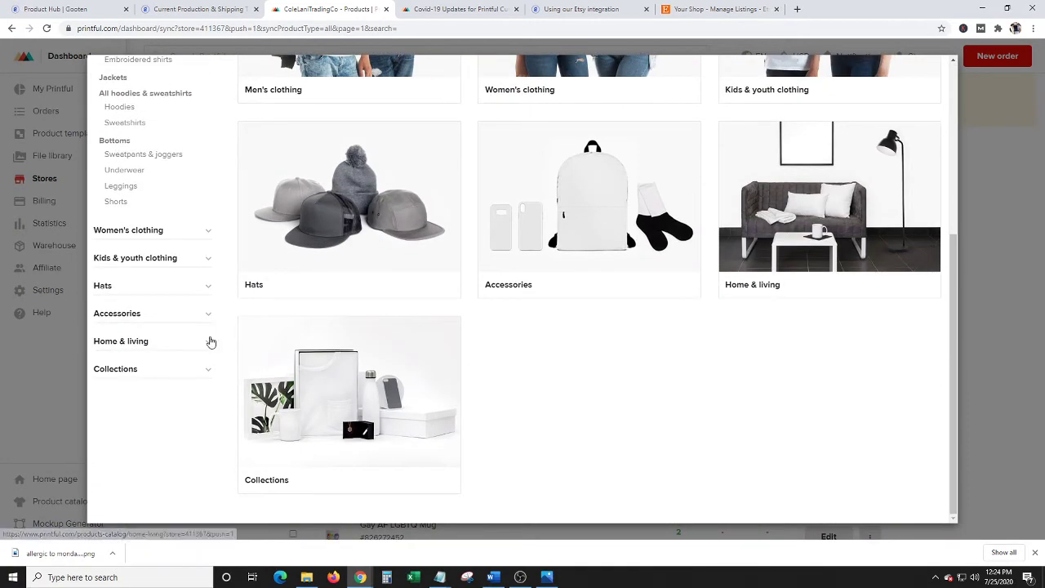
{"action": "left_click", "coordinate": [207, 341]}
{"action": "left_click", "coordinate": [129, 369]}
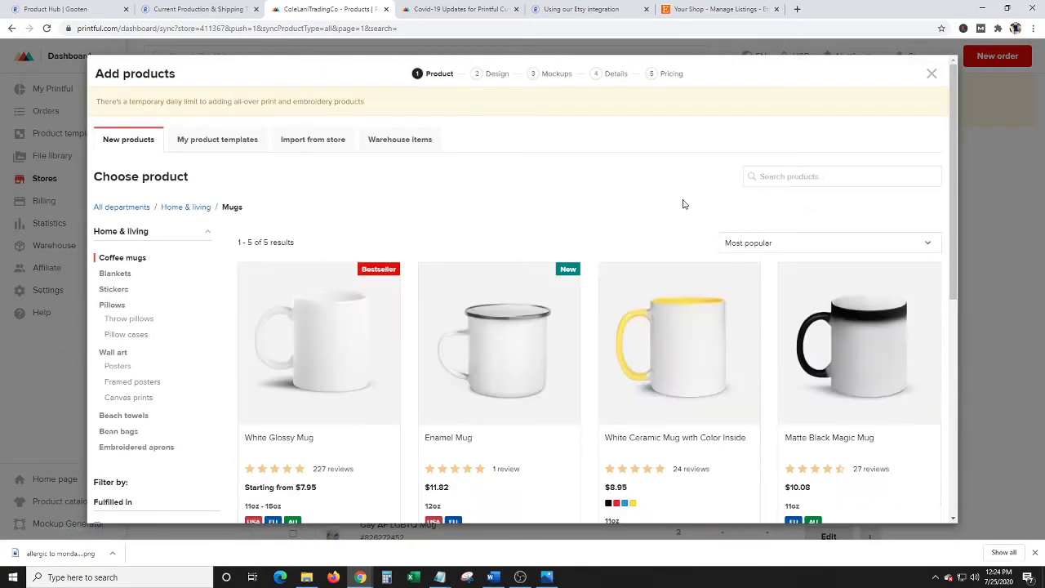
{"action": "left_click", "coordinate": [294, 339]}
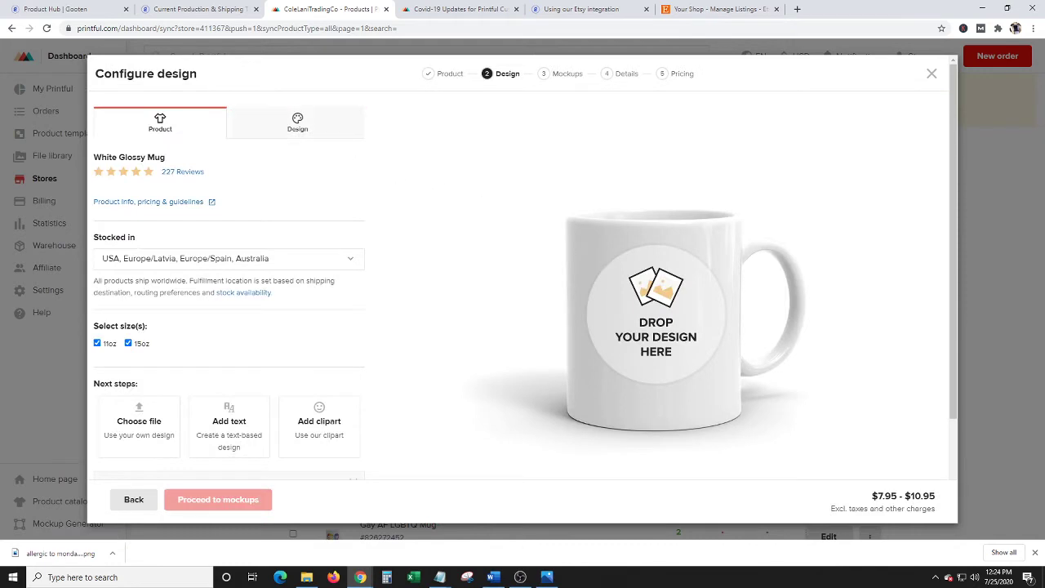
Step: Drop allergic-to-mondays-mug.png from the file browser onto the mug
{"action": "key", "text": "alt+Tab"}
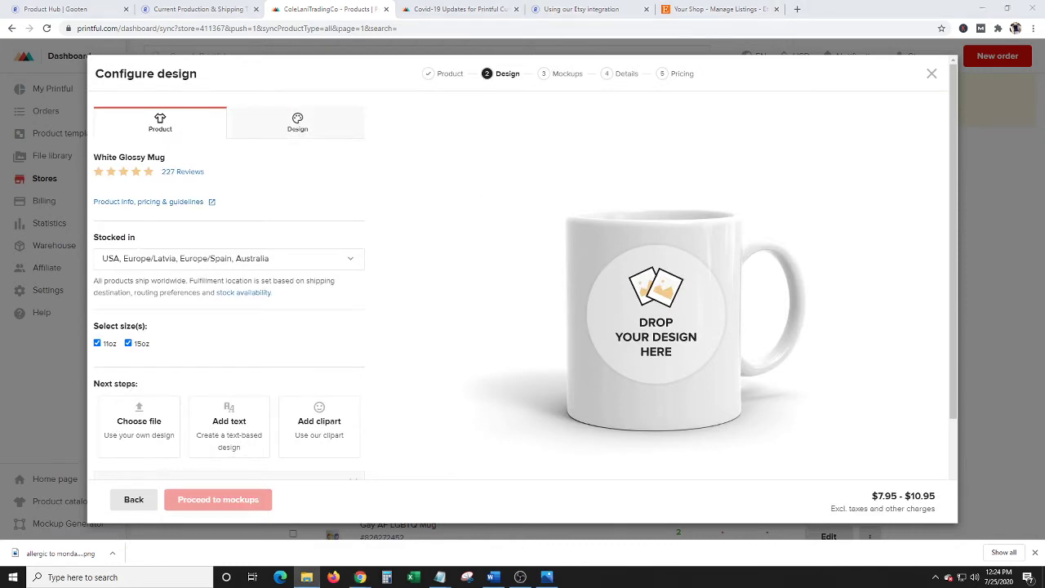
{"action": "left_click_drag", "start_coordinate": [1044, 310], "coordinate": [653, 343]}
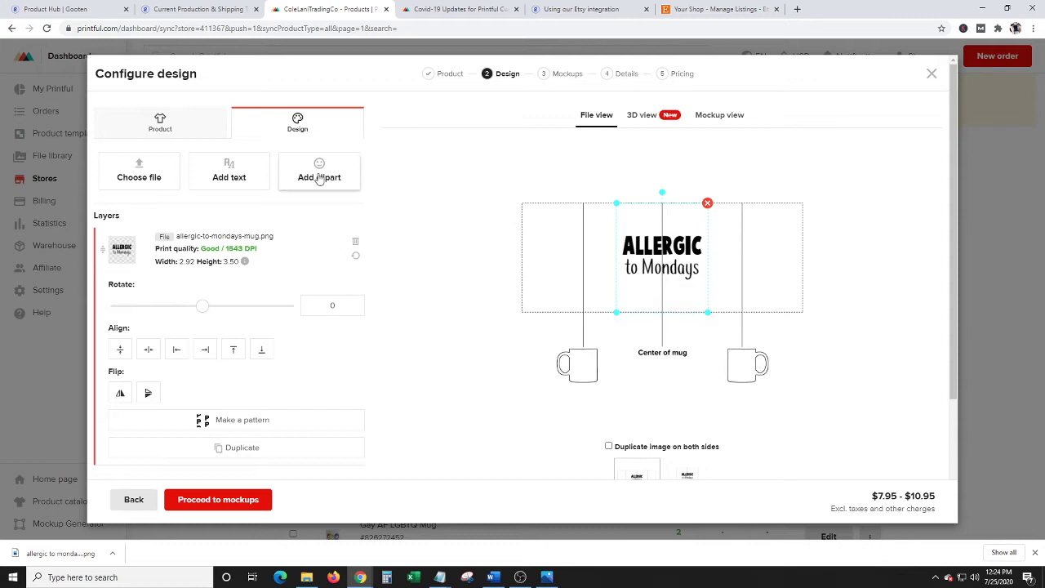
{"action": "scroll", "coordinate": [555, 265], "scroll_direction": "down", "scroll_amount": 2}
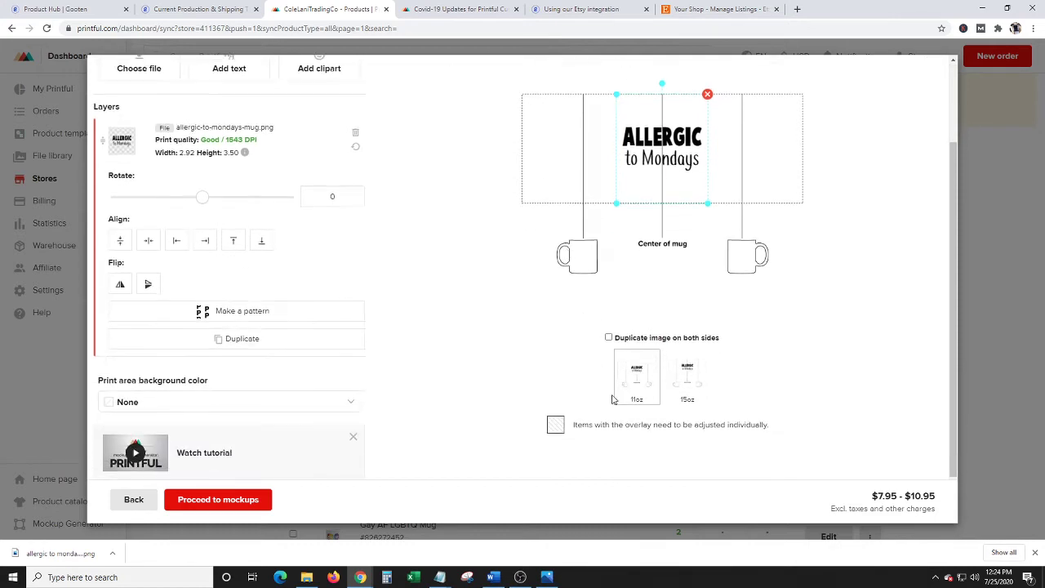
Step: Tick 'Duplicate image on both sides' in Printful, then preview Gooten's front-view mug mockup
{"action": "left_click", "coordinate": [608, 338]}
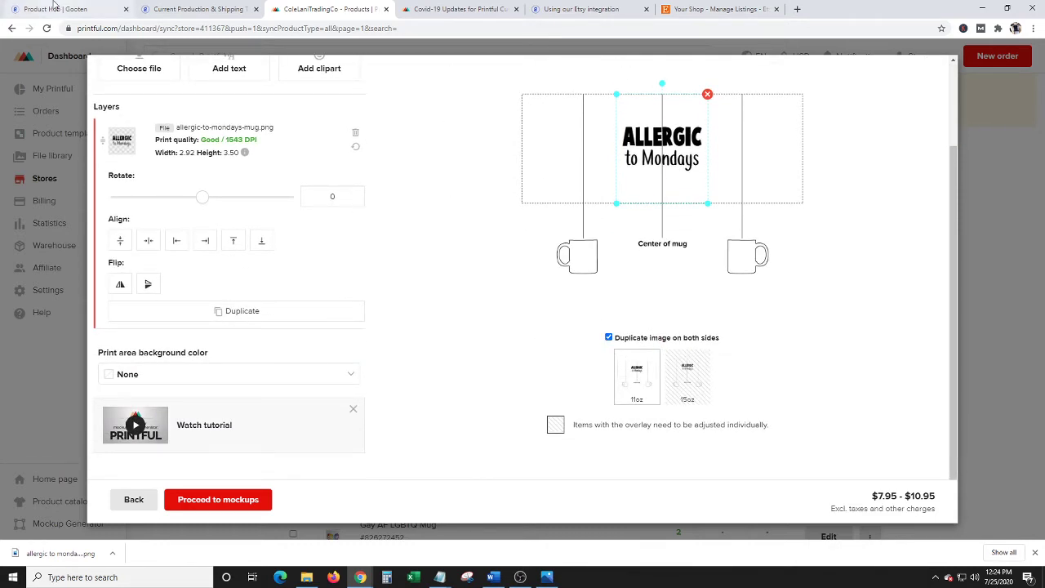
{"action": "left_click", "coordinate": [58, 9]}
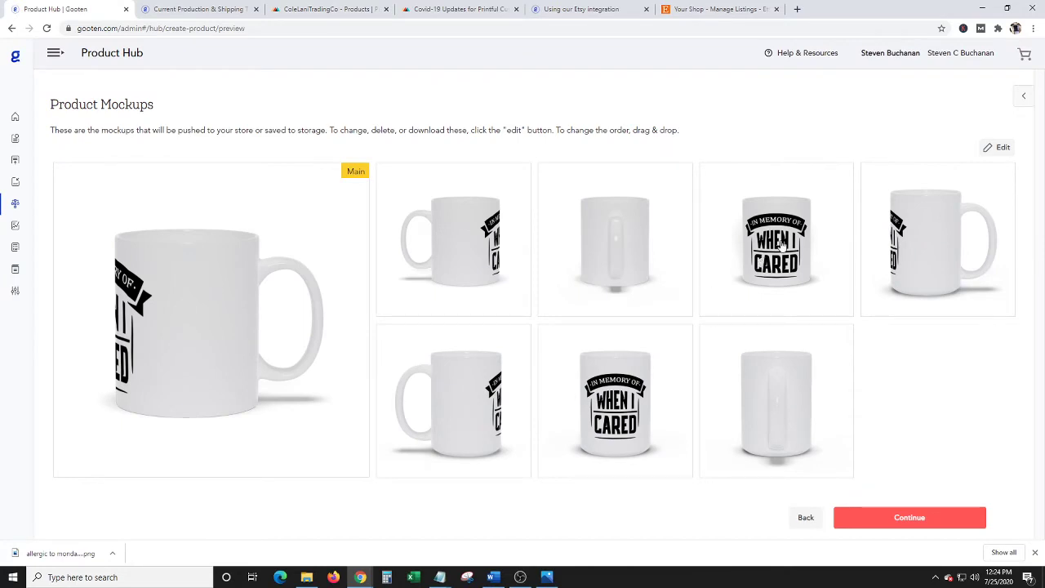
{"action": "left_click", "coordinate": [781, 245]}
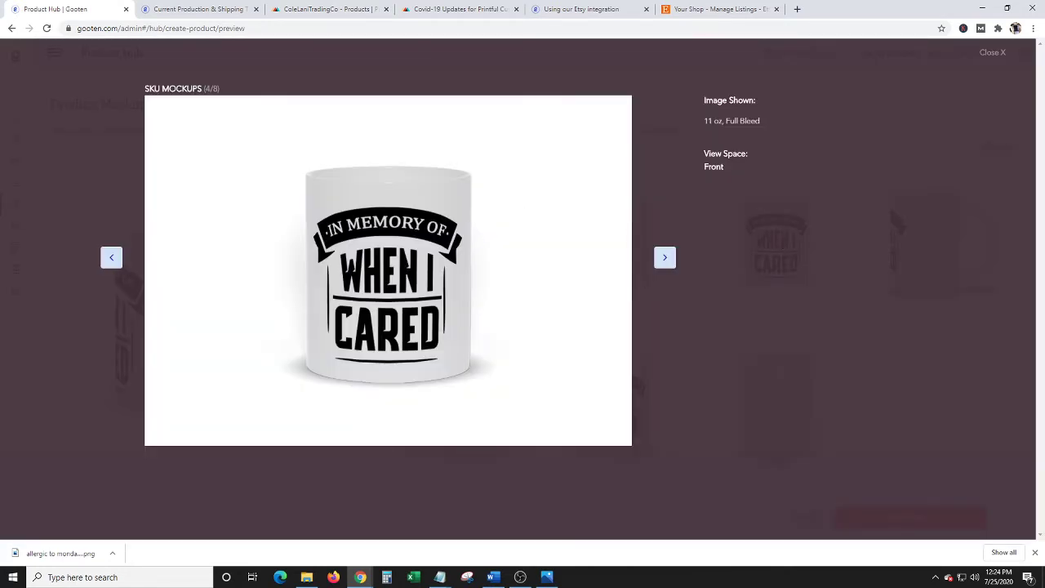
{"action": "left_click", "coordinate": [989, 53]}
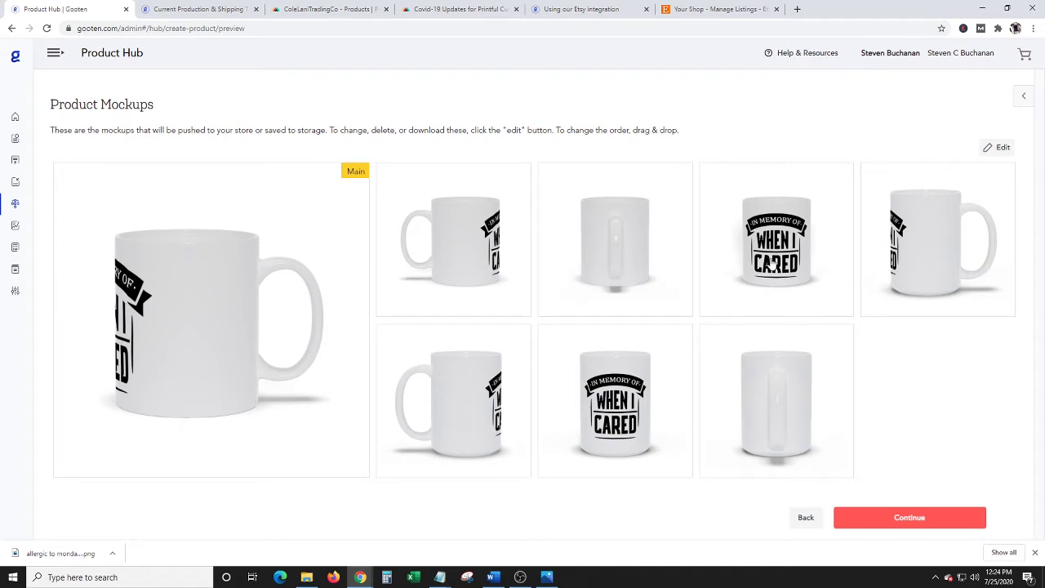
Step: Re-check the front-view mockup and the main right-view mockup close up
{"action": "left_click", "coordinate": [770, 262]}
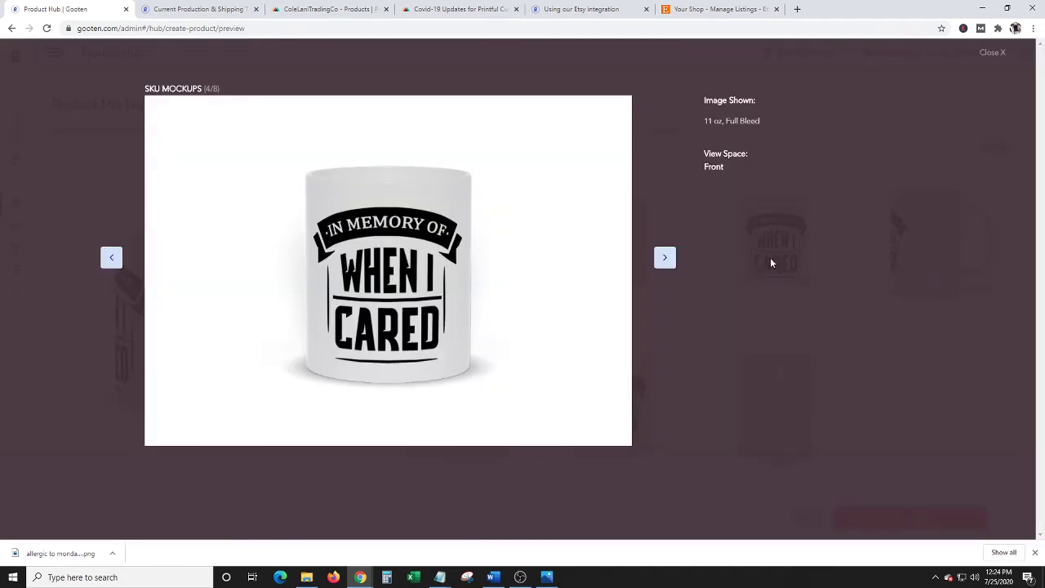
{"action": "left_click", "coordinate": [1000, 55]}
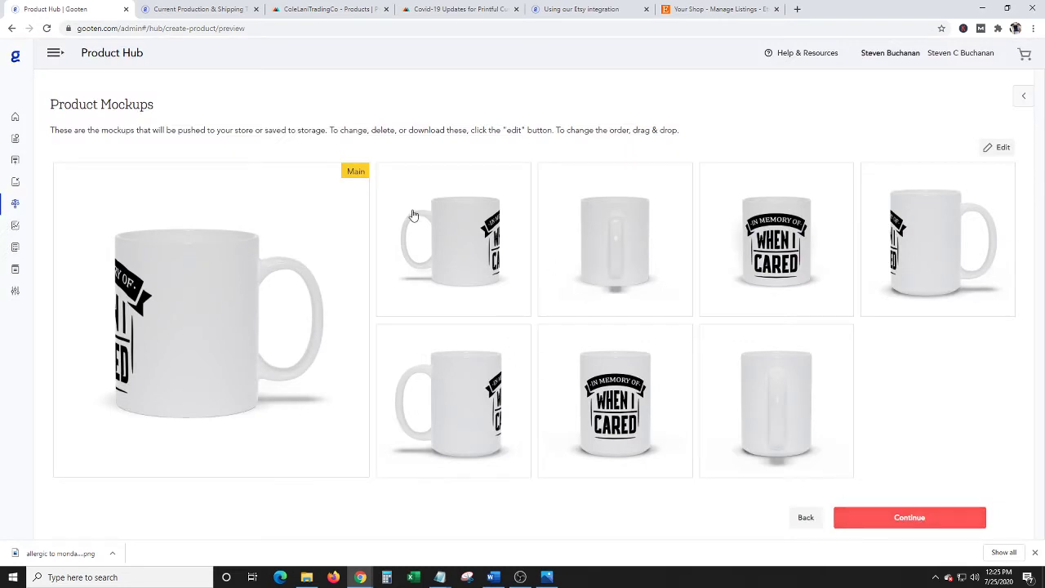
{"action": "left_click", "coordinate": [756, 249]}
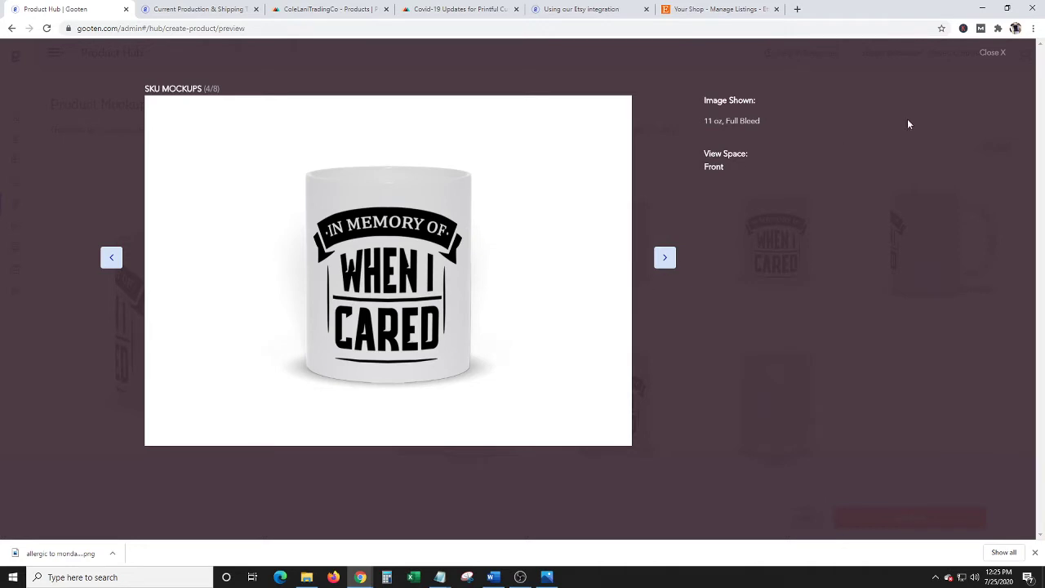
{"action": "left_click", "coordinate": [1032, 554]}
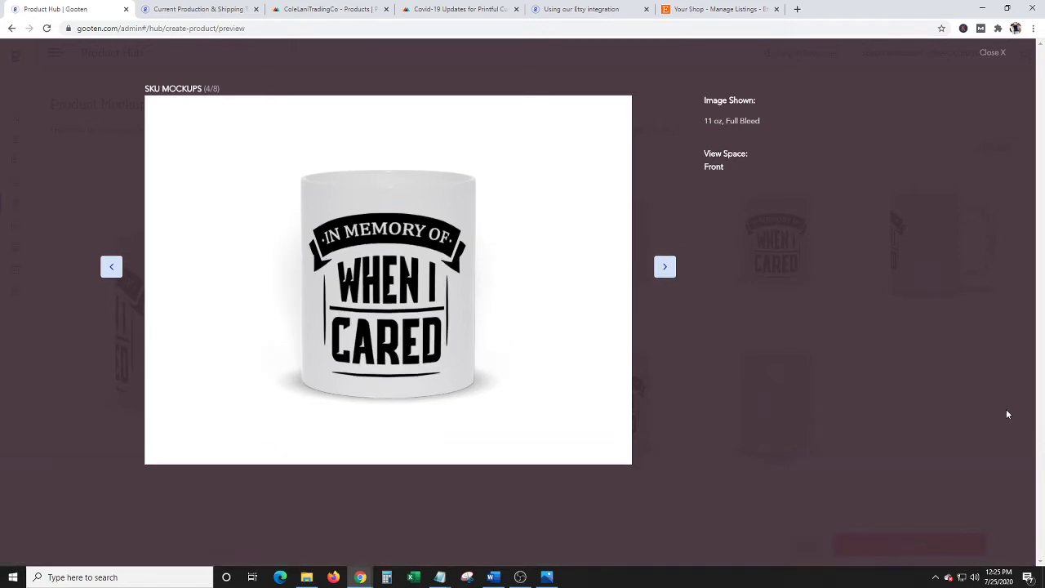
{"action": "left_click", "coordinate": [991, 53]}
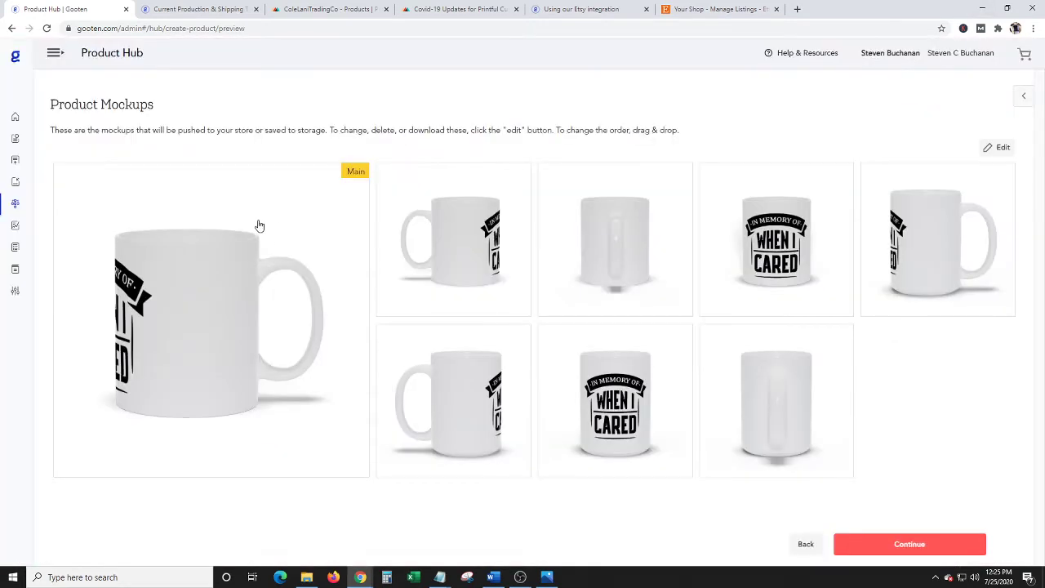
{"action": "left_click", "coordinate": [278, 253]}
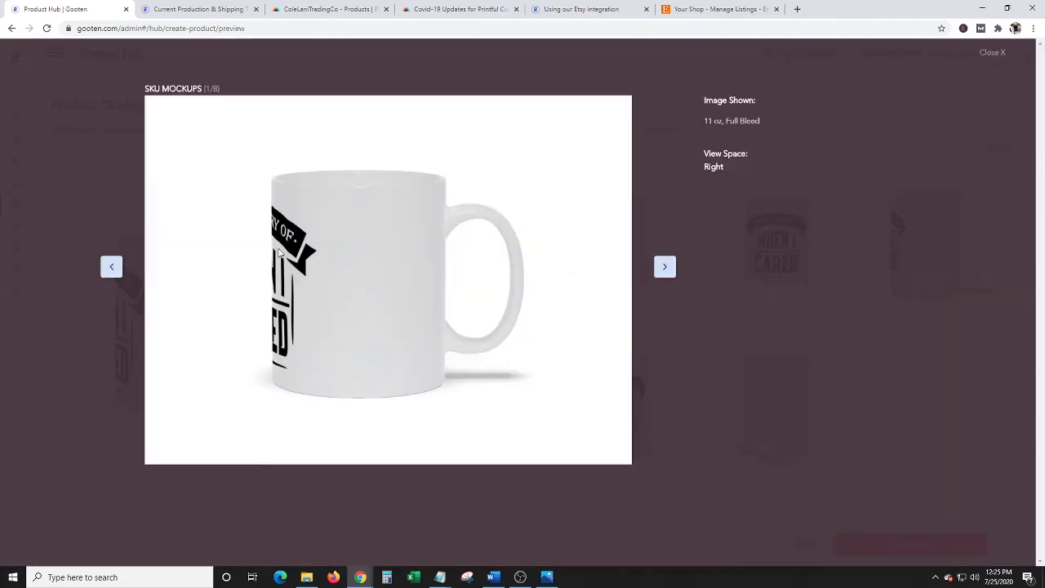
{"action": "left_click", "coordinate": [991, 53]}
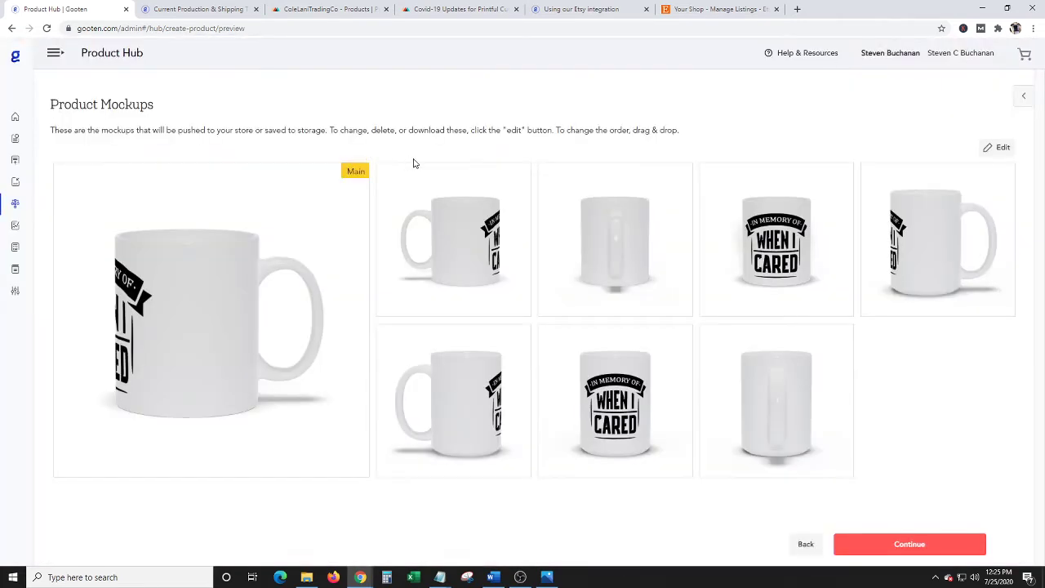
Step: Continue to Product Details and set the front-view 'When I Cared' mockup as the main image
{"action": "left_click", "coordinate": [921, 546]}
{"action": "scroll", "coordinate": [960, 215], "scroll_direction": "down", "scroll_amount": 1}
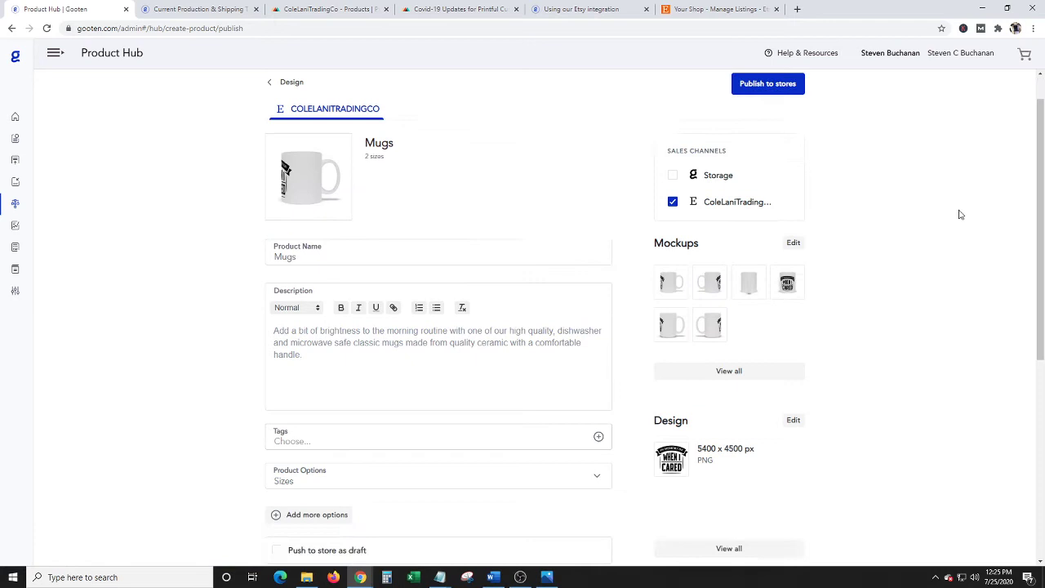
{"action": "scroll", "coordinate": [960, 215], "scroll_direction": "down", "scroll_amount": 2}
{"action": "scroll", "coordinate": [959, 215], "scroll_direction": "up", "scroll_amount": 3}
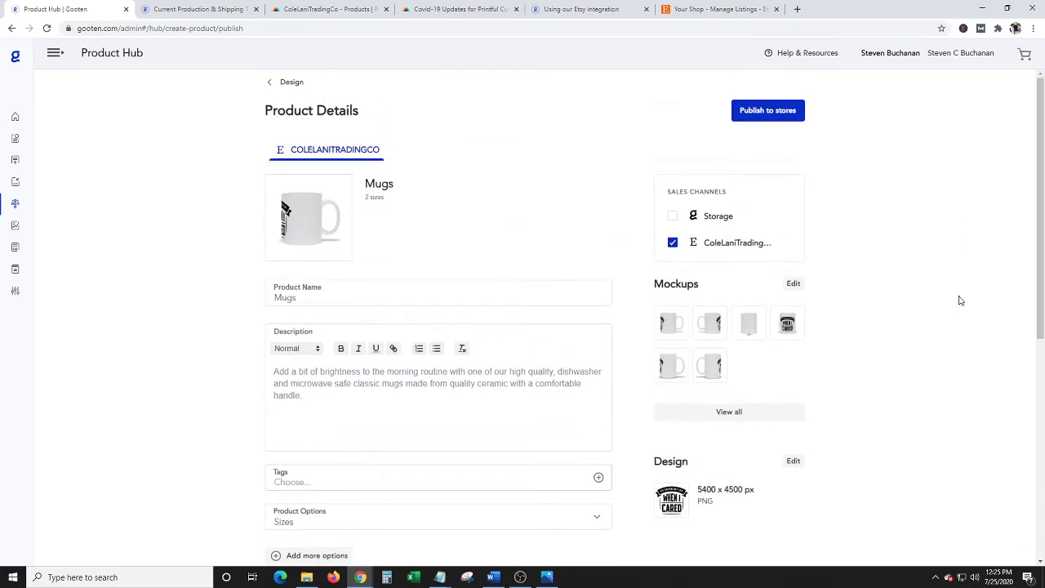
{"action": "left_click", "coordinate": [788, 325]}
{"action": "left_click", "coordinate": [581, 261]}
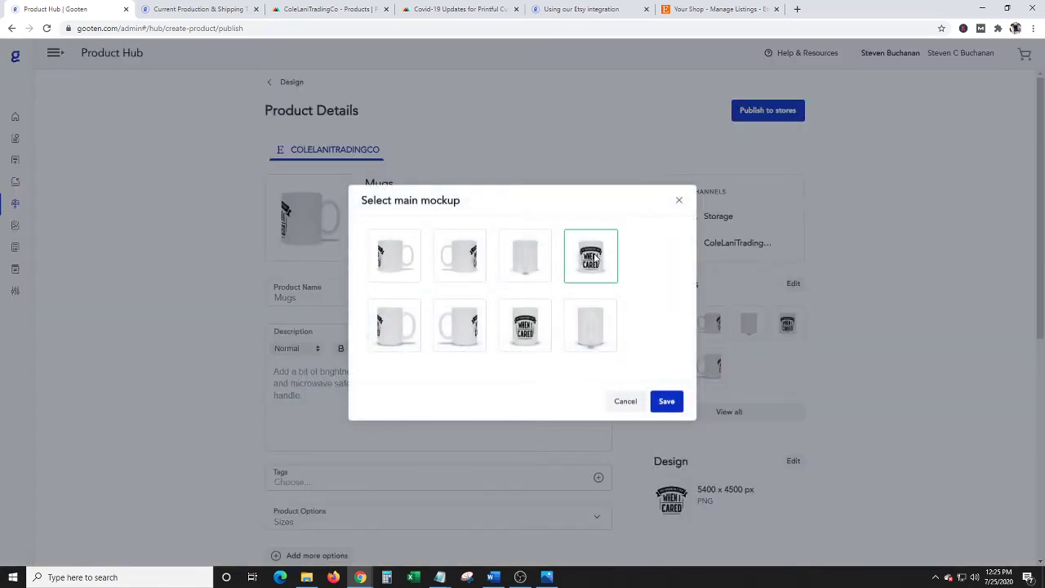
{"action": "left_click", "coordinate": [666, 401]}
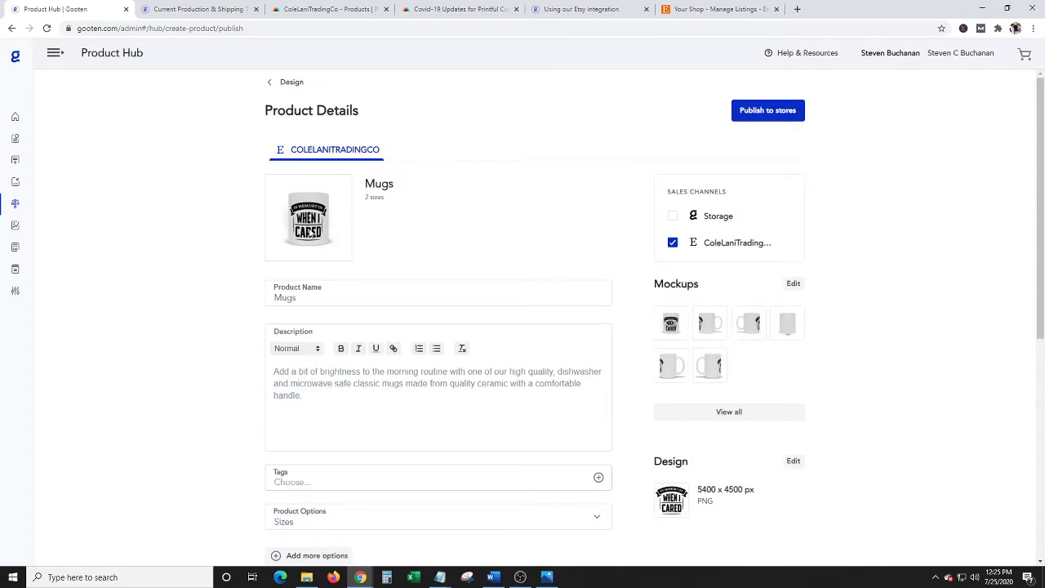
Step: Change the product name to 'In Memory of When I Cared Mugs'
{"action": "left_click", "coordinate": [275, 299]}
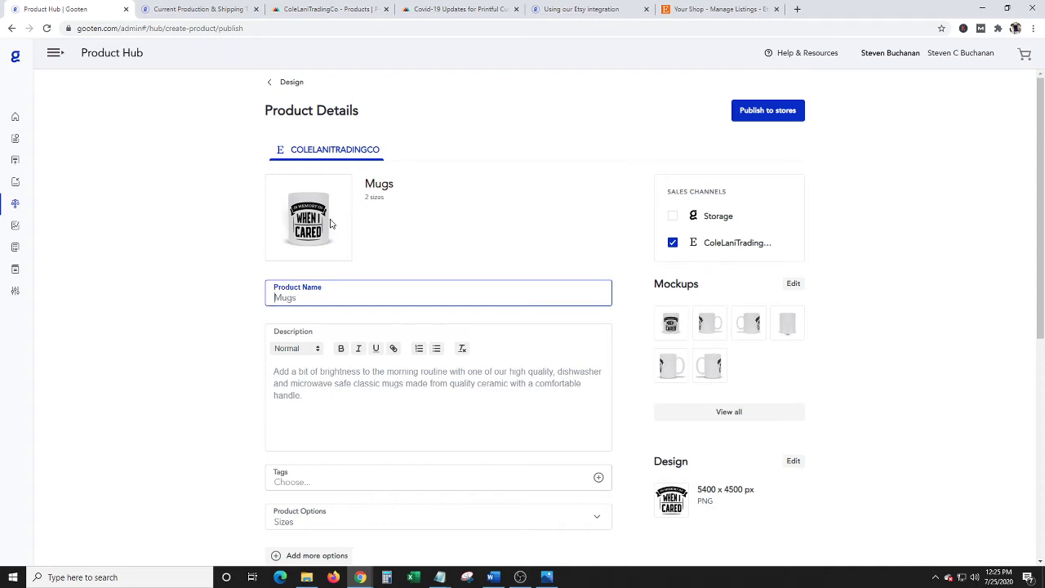
{"action": "type", "text": "In Mem"}
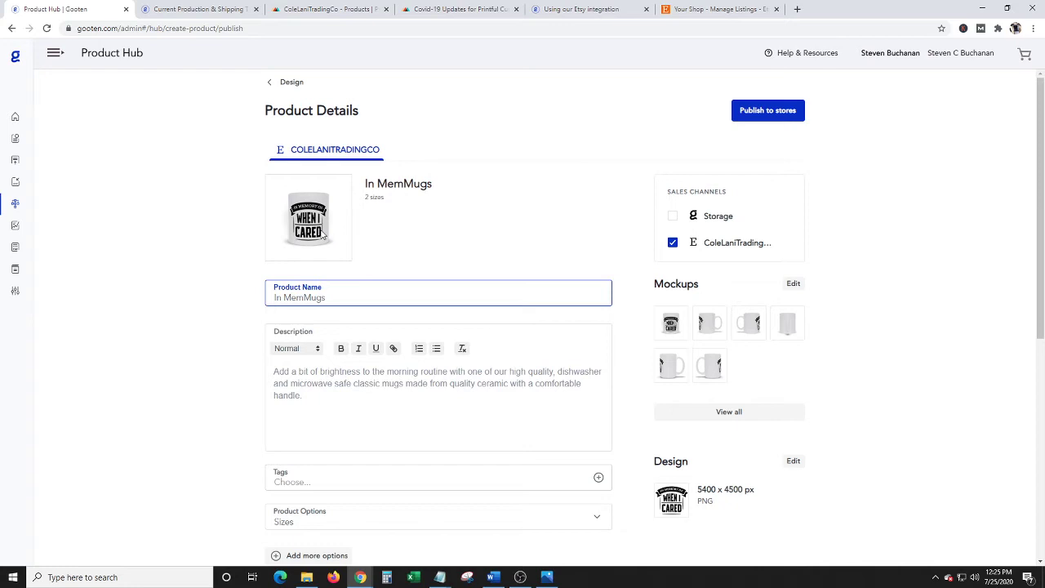
{"action": "type", "text": "or"}
{"action": "type", "text": "y of "}
{"action": "type", "text": "When I C"}
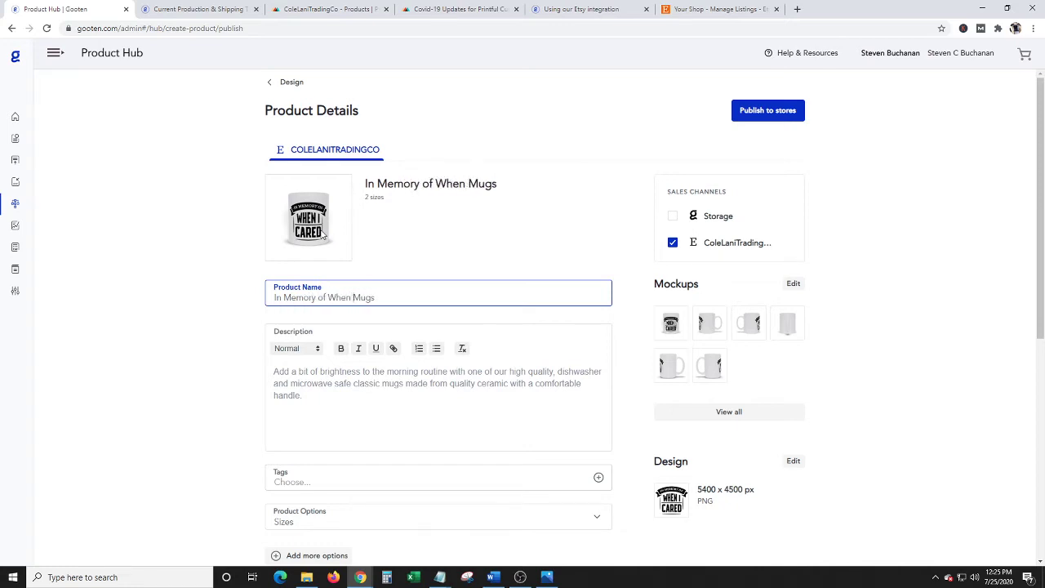
{"action": "type", "text": "ared"}
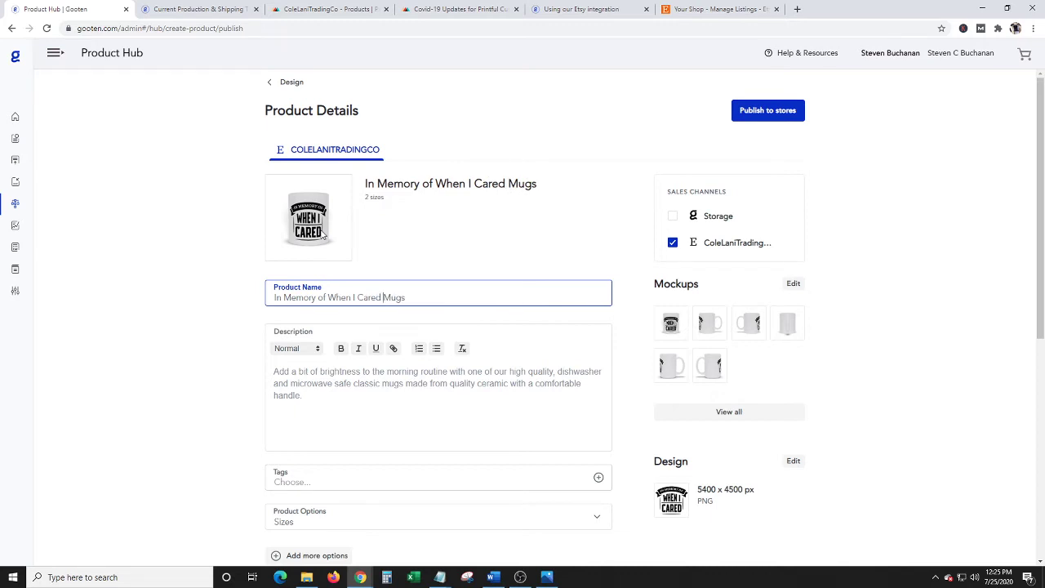
{"action": "scroll", "coordinate": [323, 238], "scroll_direction": "down", "scroll_amount": 1}
Step: Add the tags coffee, memory, mug and cared to the mug product
{"action": "left_click", "coordinate": [296, 374]}
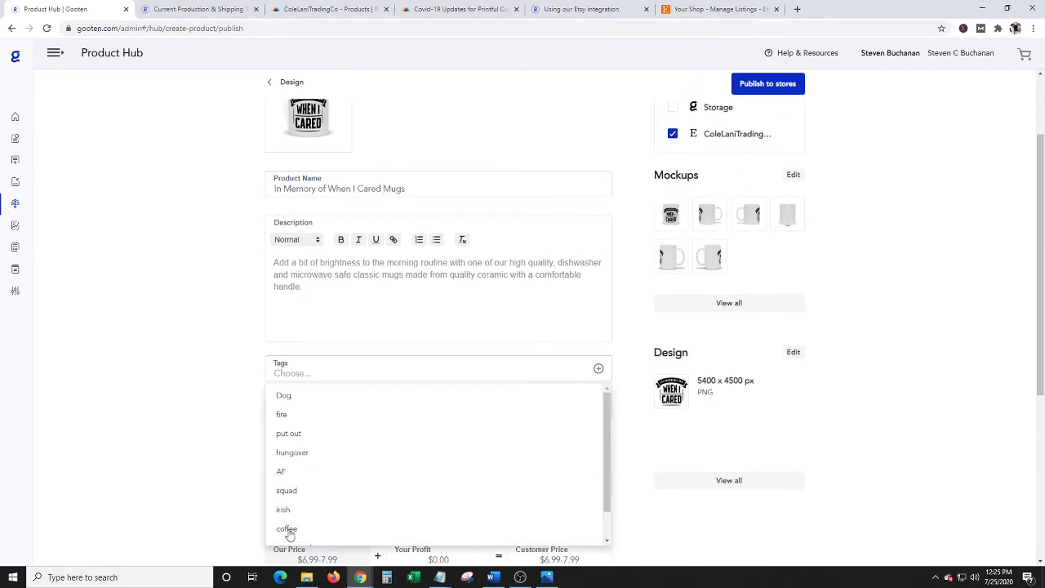
{"action": "left_click", "coordinate": [287, 529]}
{"action": "left_click", "coordinate": [338, 374]}
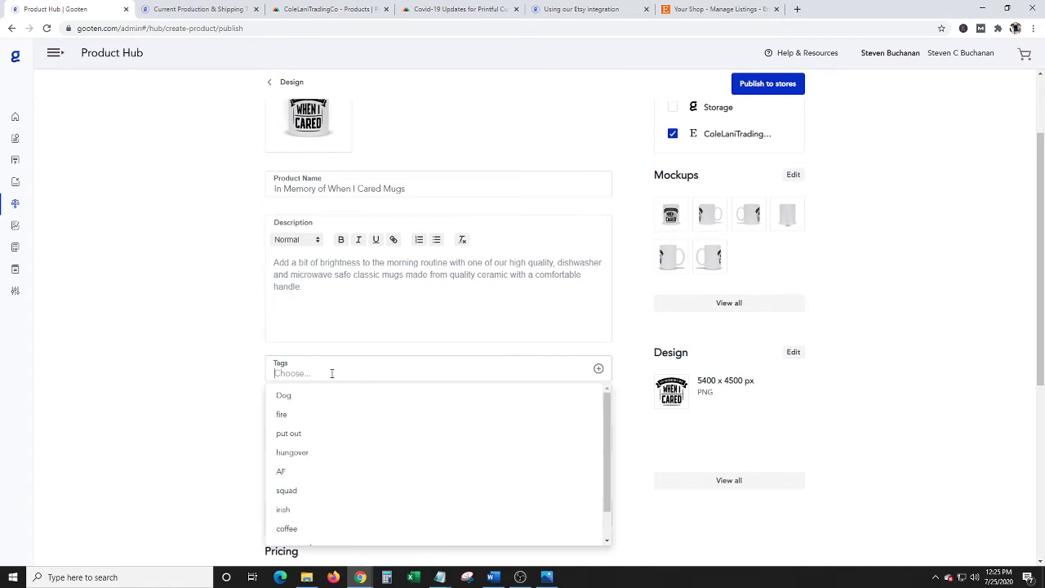
{"action": "type", "text": "memory"}
{"action": "key", "text": "Return"}
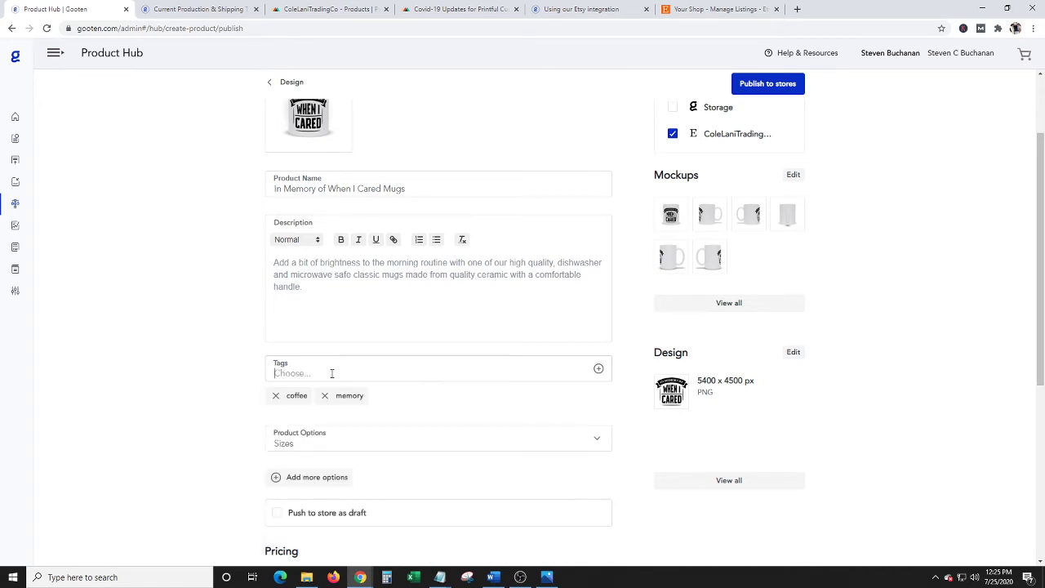
{"action": "type", "text": "mug"}
{"action": "key", "text": "Return"}
{"action": "type", "text": "cared"}
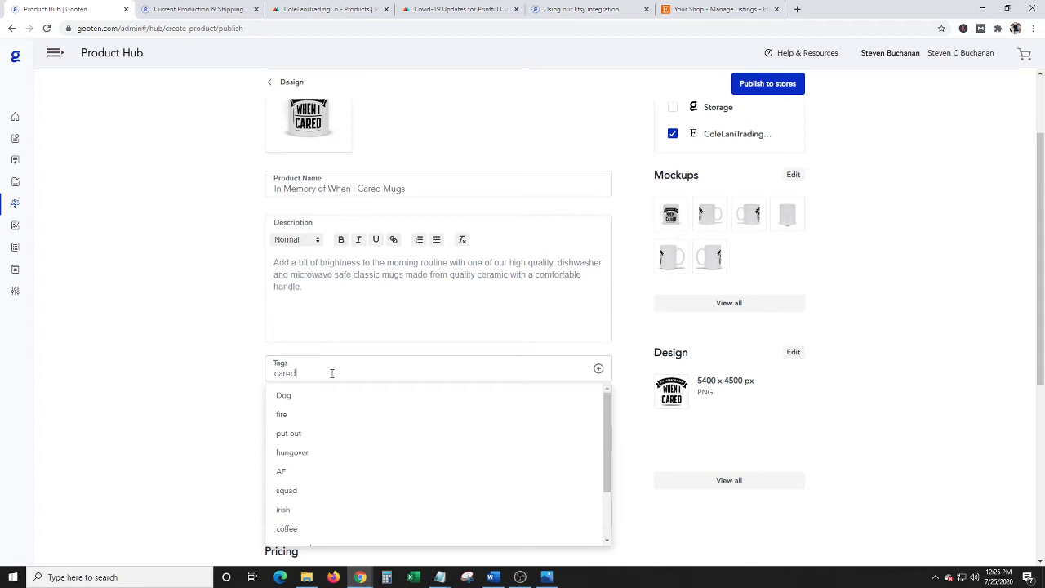
{"action": "key", "text": "Return"}
Step: Add the tags dont care, funny and sarcastic
{"action": "type", "text": "dont care"}
{"action": "key", "text": "Return"}
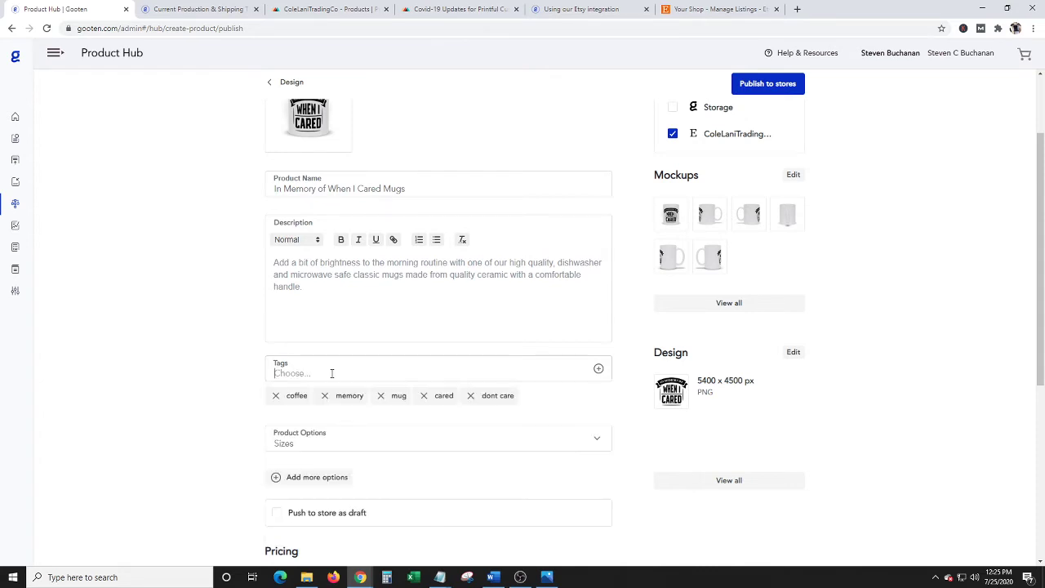
{"action": "type", "text": "funny"}
{"action": "key", "text": "Return"}
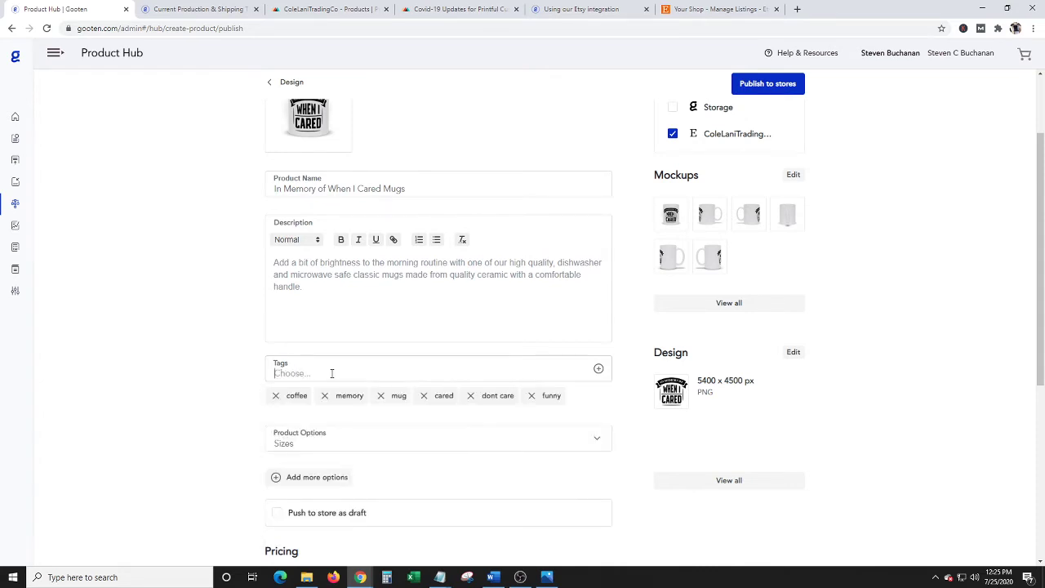
{"action": "type", "text": "sr"}
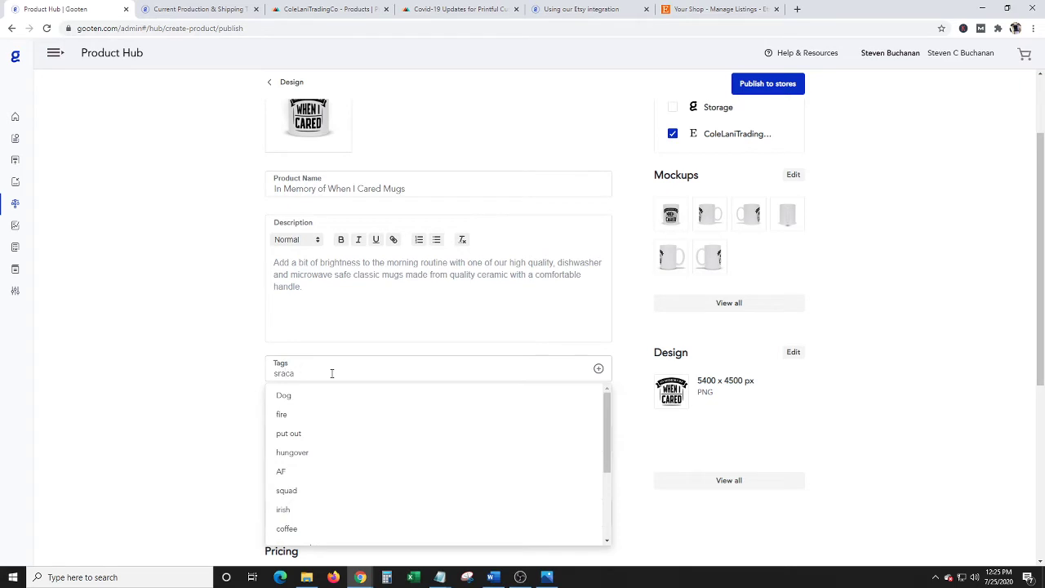
{"action": "key", "text": "BackSpace"}
{"action": "type", "text": "arcastic"}
{"action": "key", "text": "Return"}
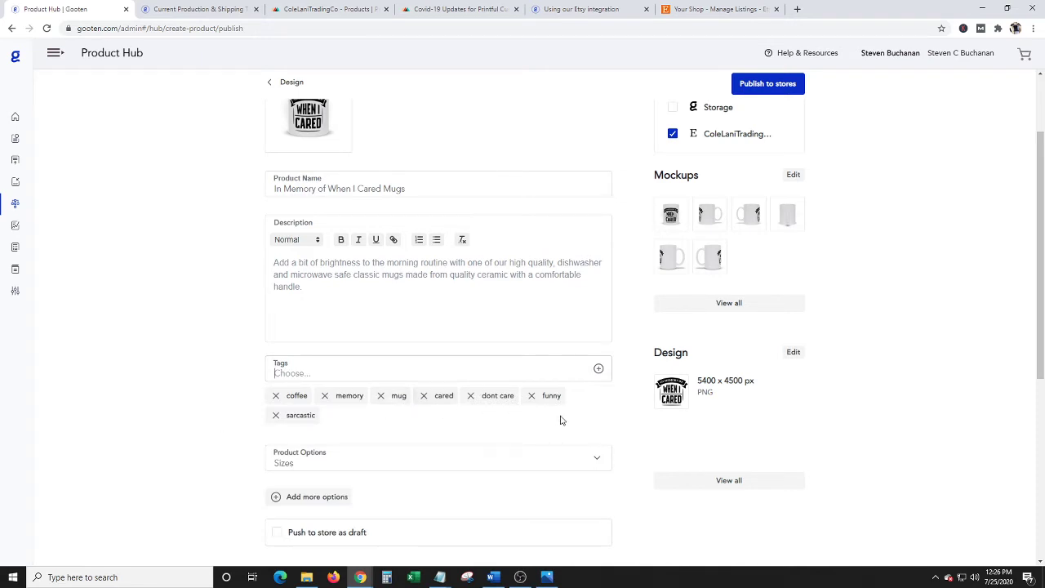
Step: Clear the leading zero from the Your Profit field under Pricing and bring up Calculator
{"action": "scroll", "coordinate": [455, 408], "scroll_direction": "up", "scroll_amount": 1}
{"action": "scroll", "coordinate": [373, 367], "scroll_direction": "down", "scroll_amount": 2}
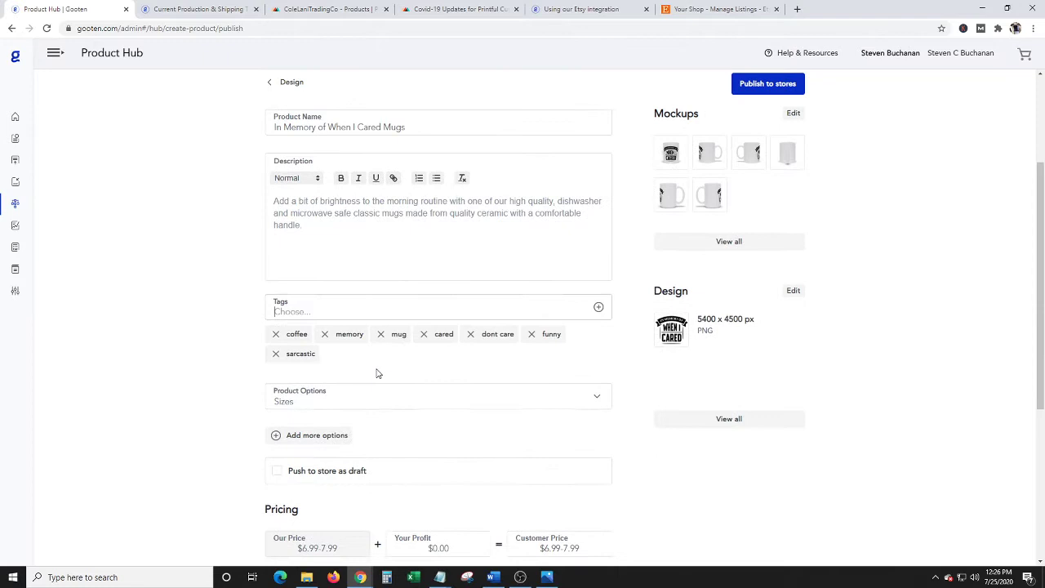
{"action": "scroll", "coordinate": [377, 373], "scroll_direction": "down", "scroll_amount": 1}
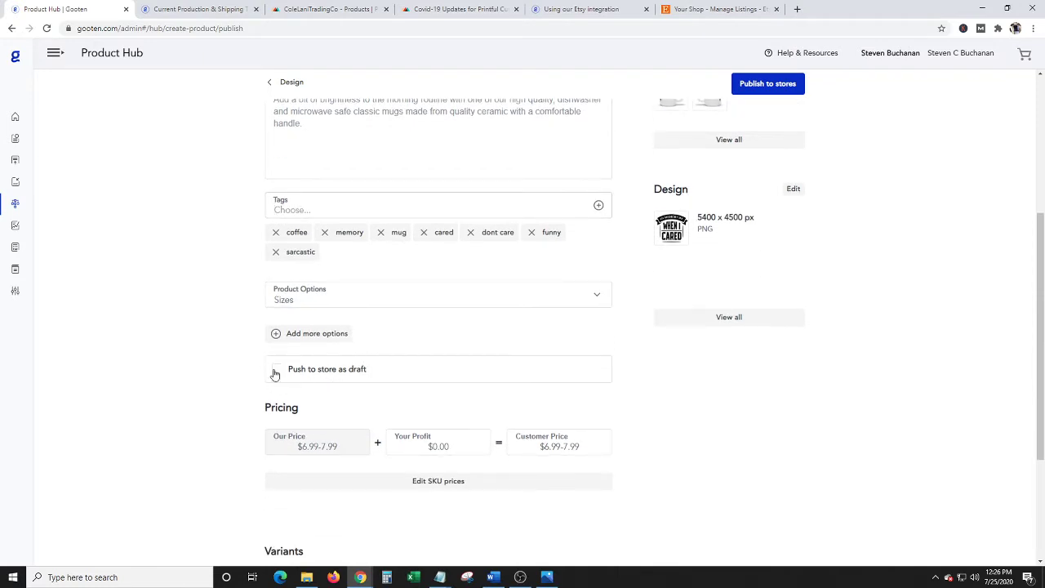
{"action": "scroll", "coordinate": [493, 364], "scroll_direction": "down", "scroll_amount": 1}
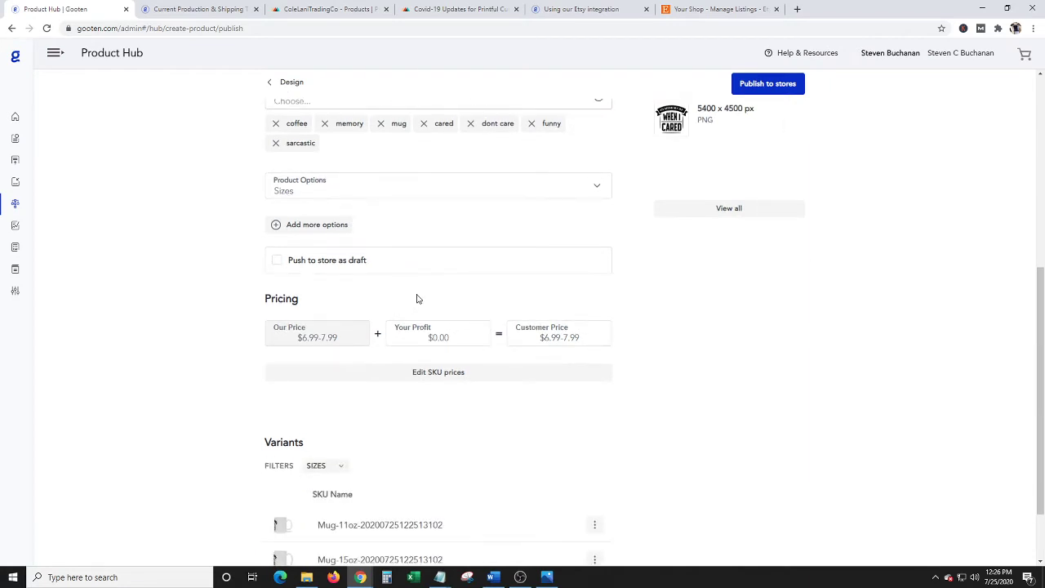
{"action": "scroll", "coordinate": [432, 294], "scroll_direction": "up", "scroll_amount": 2}
{"action": "scroll", "coordinate": [431, 294], "scroll_direction": "up", "scroll_amount": 2}
{"action": "scroll", "coordinate": [430, 293], "scroll_direction": "down", "scroll_amount": 4}
{"action": "scroll", "coordinate": [401, 275], "scroll_direction": "up", "scroll_amount": 1}
{"action": "scroll", "coordinate": [457, 343], "scroll_direction": "down", "scroll_amount": 1}
{"action": "left_click", "coordinate": [436, 337]}
{"action": "key", "text": "BackSpace"}
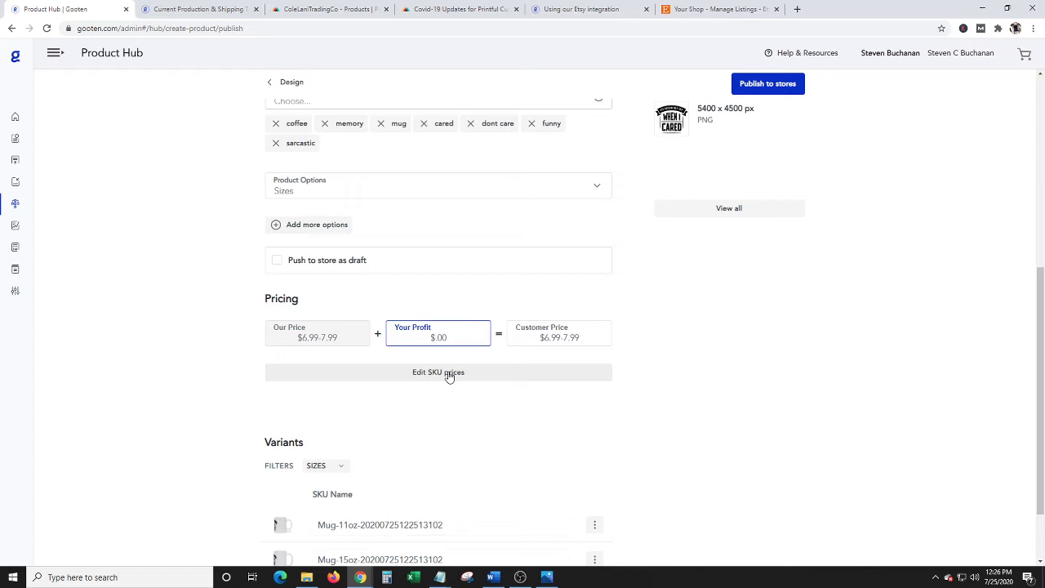
{"action": "left_click", "coordinate": [387, 577]}
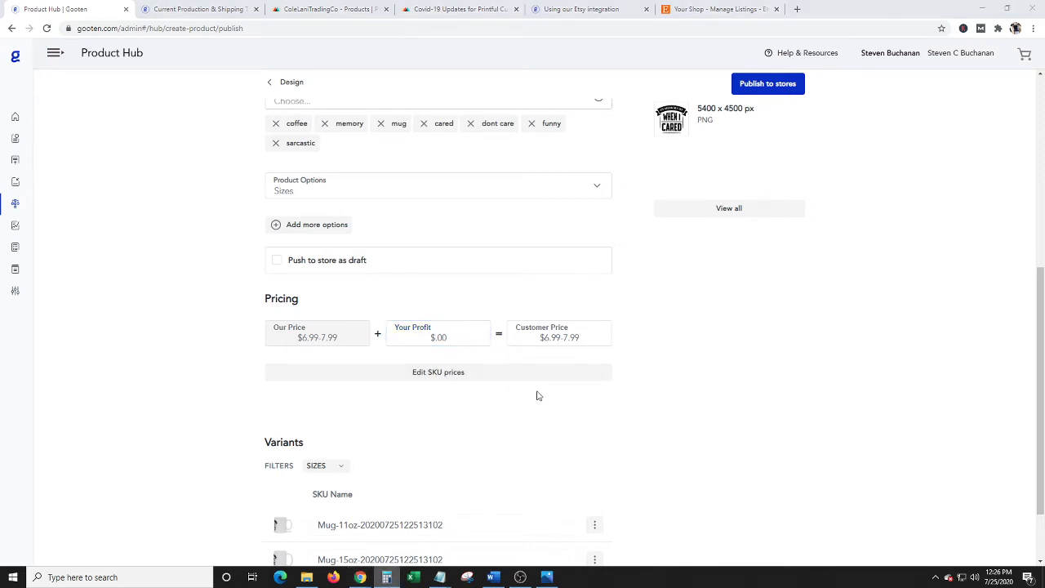
Step: Add 6.99 + 6.99 in Calculator to get 13.98
{"action": "left_click", "coordinate": [233, 396]}
{"action": "left_click", "coordinate": [232, 512]}
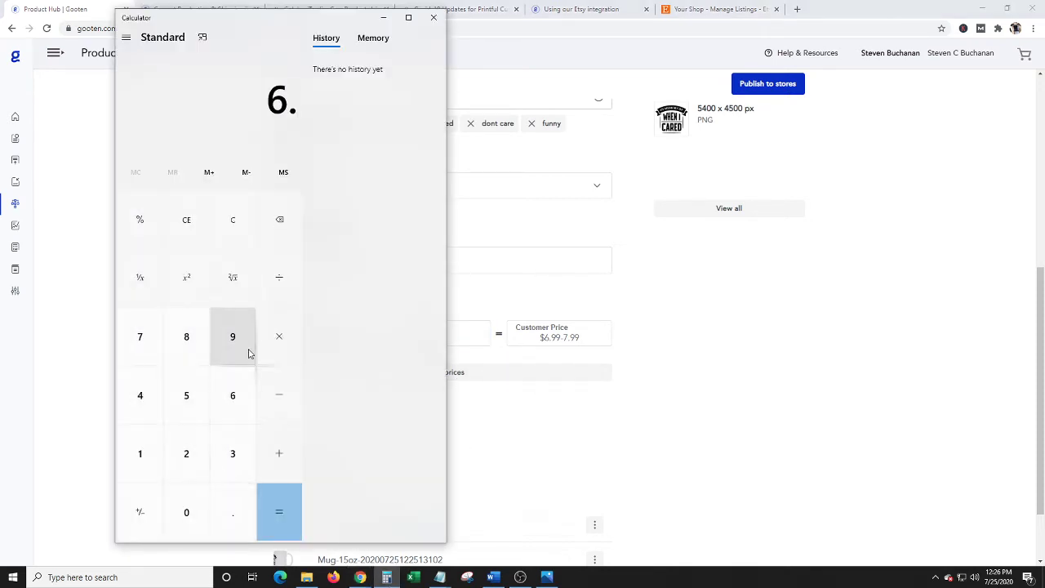
{"action": "double_click", "coordinate": [249, 352]}
{"action": "left_click", "coordinate": [275, 457]}
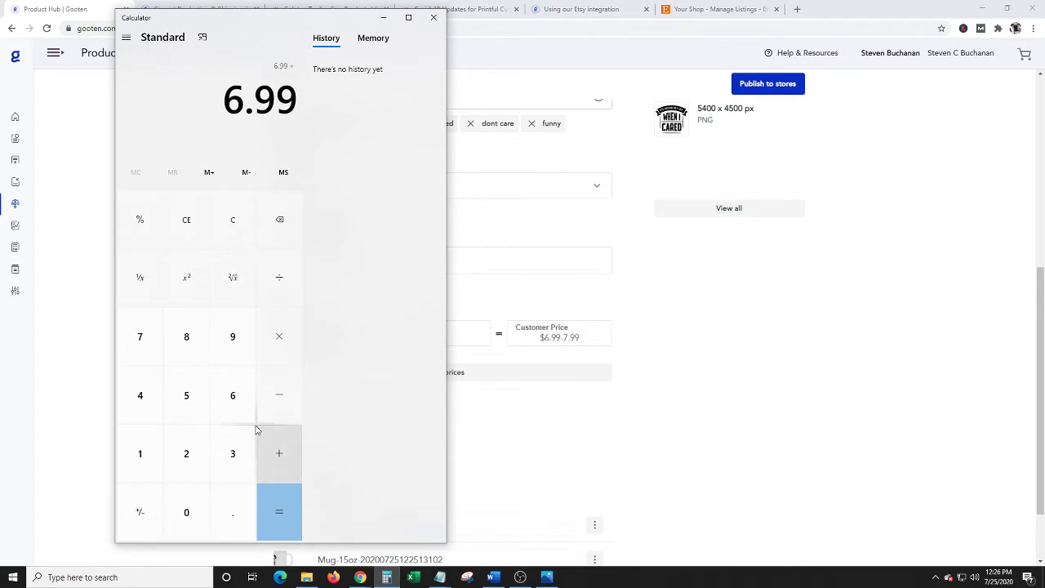
{"action": "left_click", "coordinate": [241, 398]}
{"action": "left_click", "coordinate": [234, 512]}
{"action": "left_click", "coordinate": [251, 339]}
{"action": "left_click", "coordinate": [251, 339]}
{"action": "left_click", "coordinate": [283, 512]}
Step: Add 3.00 for a final total of 16.98, then minimize Calculator
{"action": "left_click", "coordinate": [272, 423]}
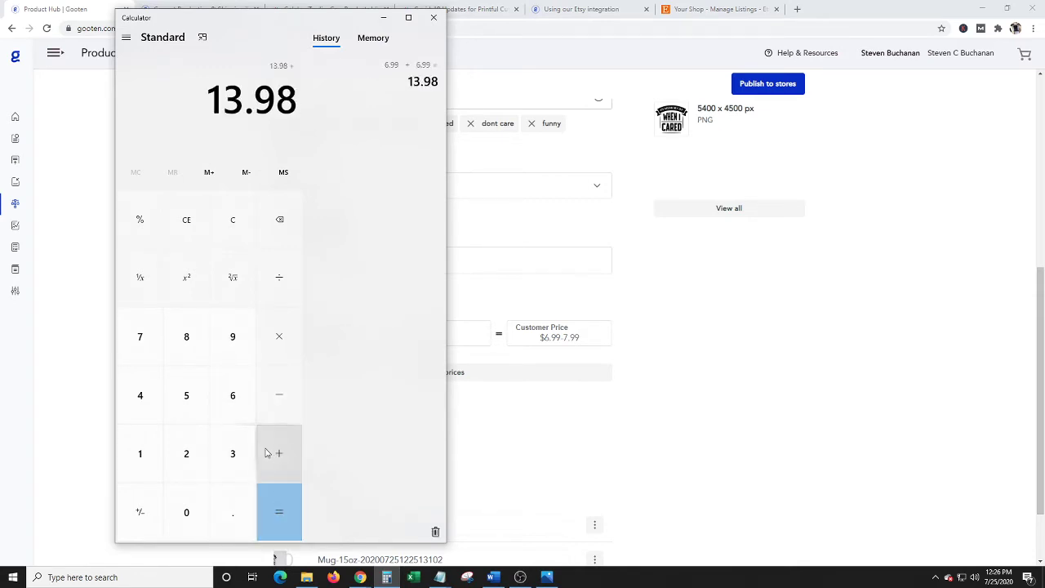
{"action": "left_click", "coordinate": [233, 454]}
{"action": "left_click", "coordinate": [238, 515]}
{"action": "double_click", "coordinate": [187, 513]}
{"action": "left_click", "coordinate": [298, 514]}
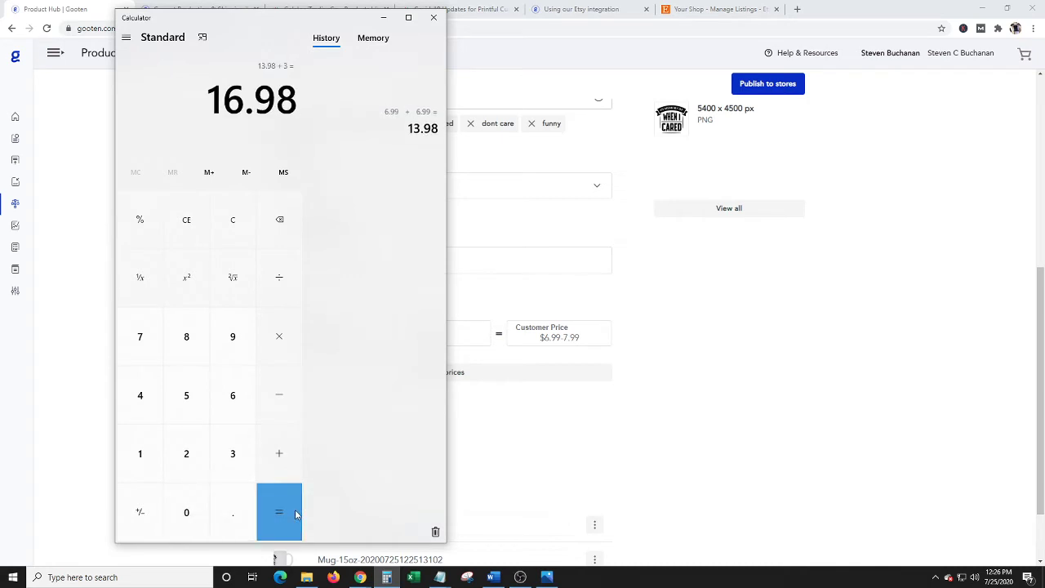
{"action": "left_click", "coordinate": [385, 20]}
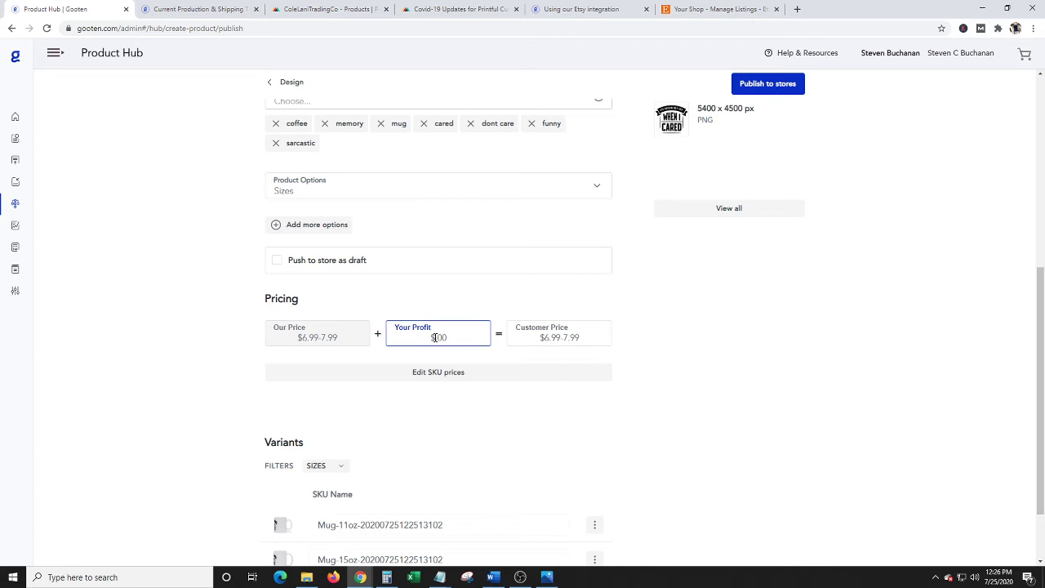
Step: Enter 9.99 as Your Profit so the mug's customer price becomes $16.98–17.98
{"action": "type", "text": "17.99"}
{"action": "key", "text": "BackSpace"}
{"action": "key", "text": "BackSpace"}
{"action": "key", "text": "BackSpace"}
{"action": "key", "text": "BackSpace"}
{"action": "key", "text": "BackSpace"}
{"action": "type", "text": "9.99"}
{"action": "key", "text": "Delete"}
{"action": "key", "text": "Delete"}
{"action": "key", "text": "Delete"}
{"action": "left_click", "coordinate": [780, 338]}
{"action": "scroll", "coordinate": [779, 338], "scroll_direction": "down", "scroll_amount": 2}
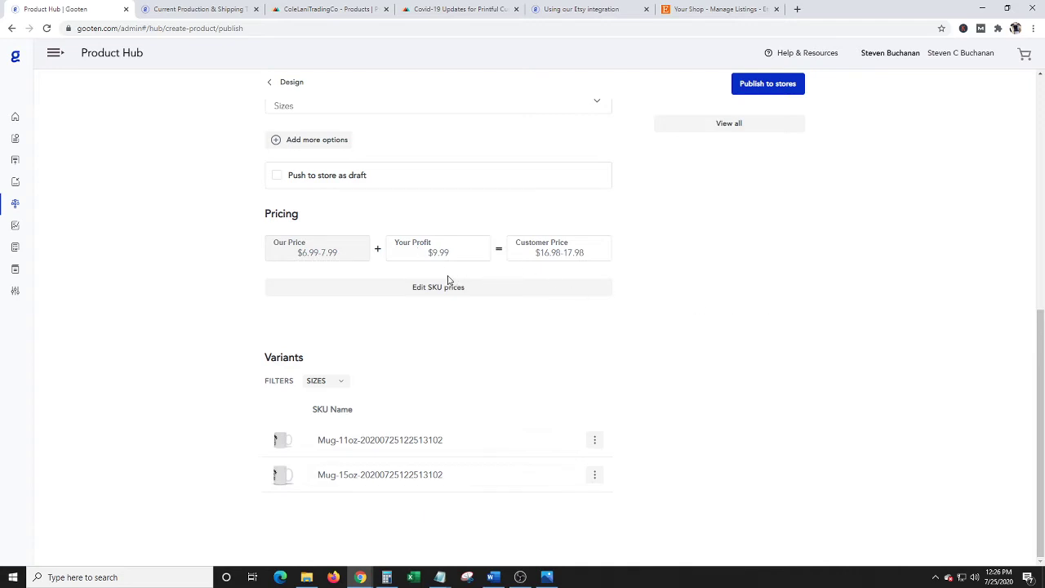
{"action": "scroll", "coordinate": [873, 327], "scroll_direction": "up", "scroll_amount": 4}
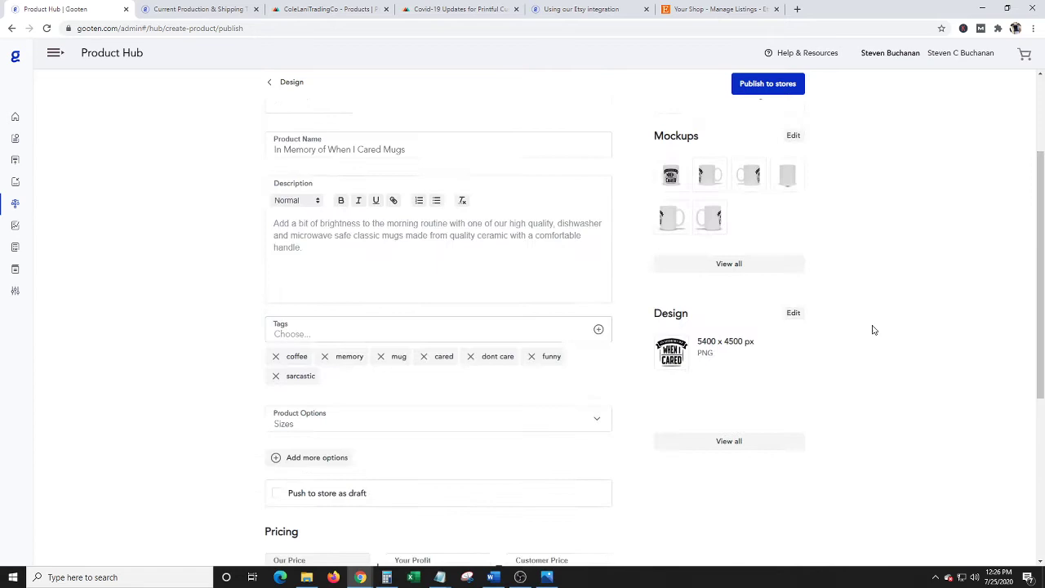
{"action": "scroll", "coordinate": [887, 335], "scroll_direction": "down", "scroll_amount": 3}
{"action": "scroll", "coordinate": [887, 337], "scroll_direction": "up", "scroll_amount": 8}
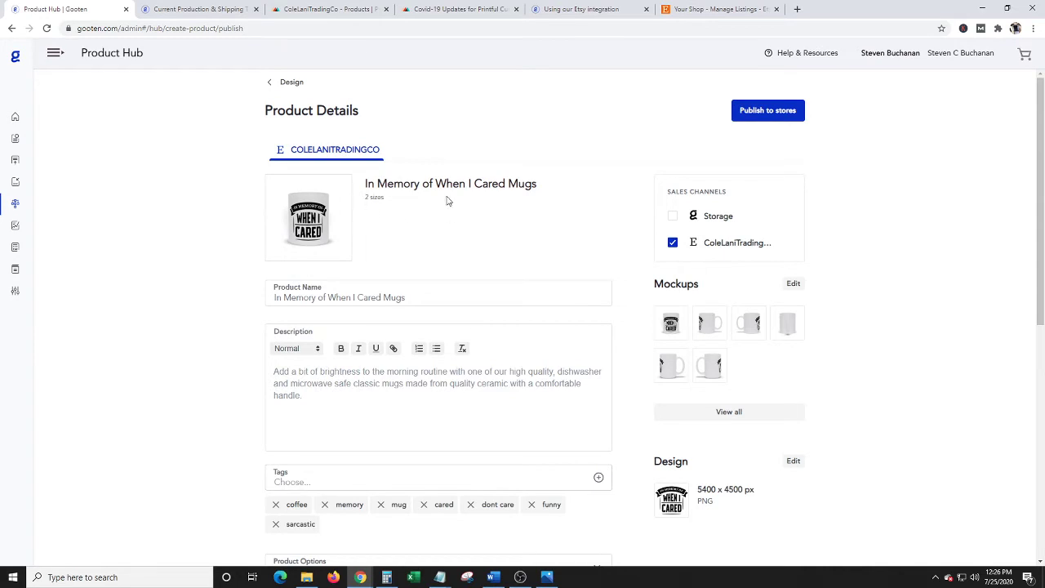
Step: Publish the Gooten mug to the Etsy store and return to the Printful design editor
{"action": "left_click", "coordinate": [767, 111]}
{"action": "left_click", "coordinate": [488, 7]}
{"action": "left_click", "coordinate": [324, 9]}
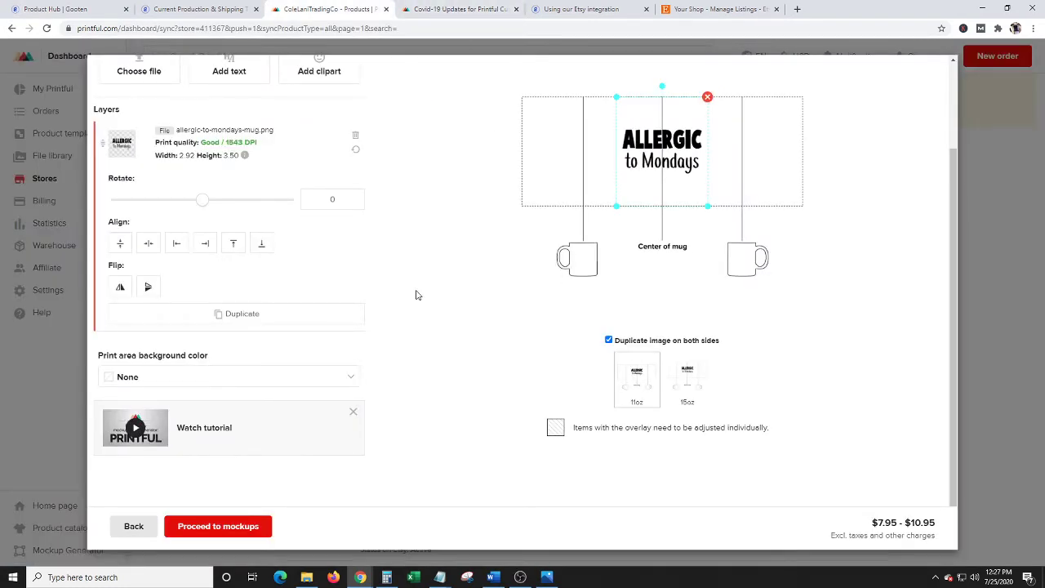
{"action": "scroll", "coordinate": [421, 275], "scroll_direction": "up", "scroll_amount": 2}
{"action": "left_click", "coordinate": [57, 9]}
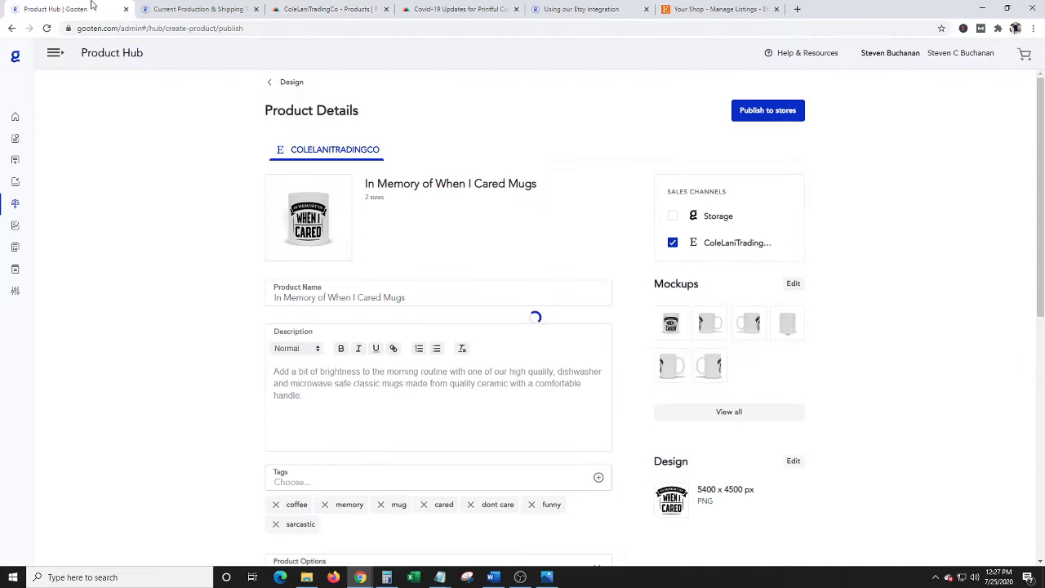
{"action": "left_click", "coordinate": [322, 9]}
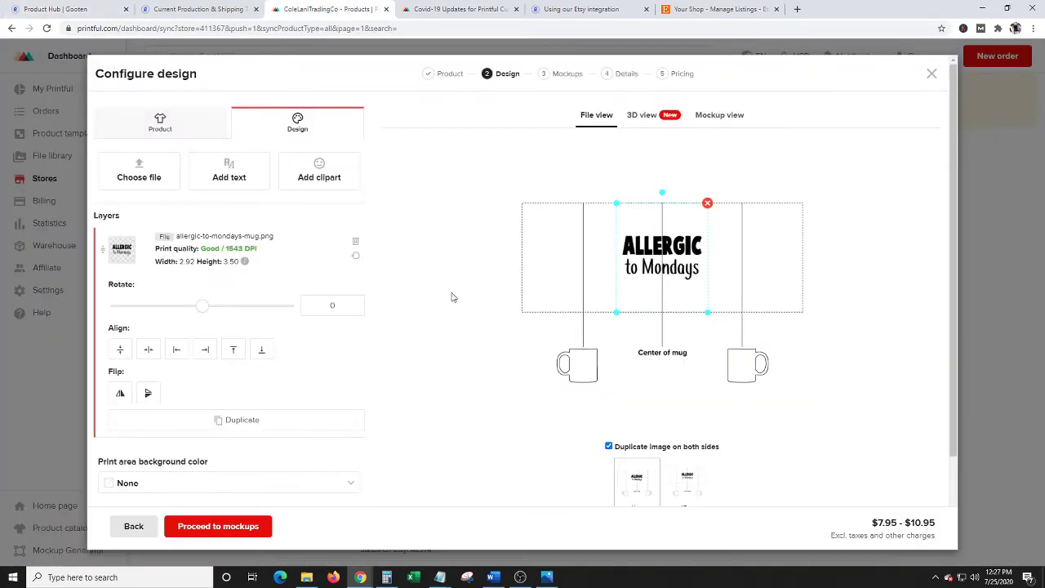
Step: Proceed to the Printful mug's mockups, with Default front and handle-left views selected
{"action": "left_click", "coordinate": [728, 117]}
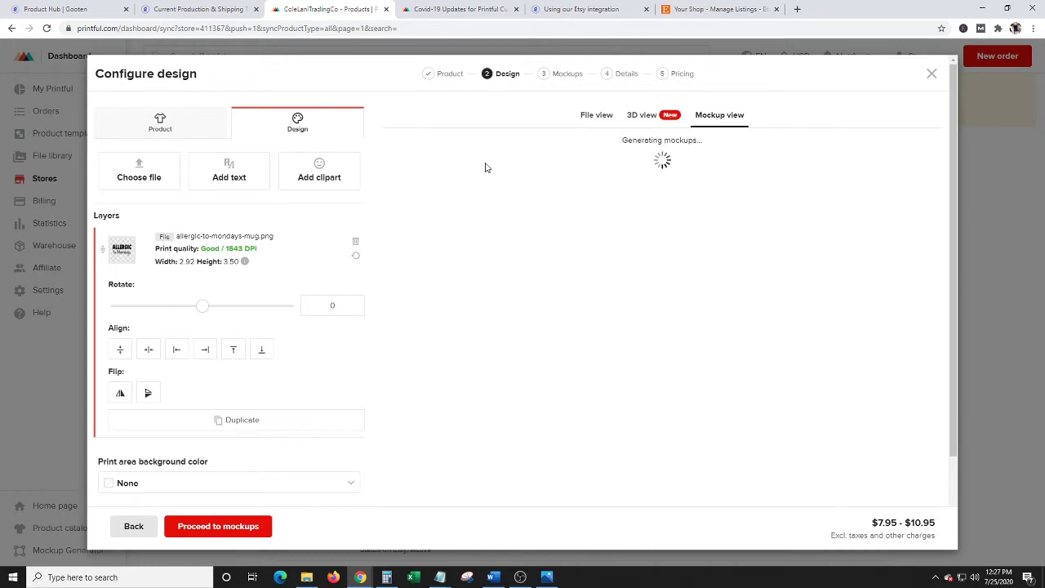
{"action": "scroll", "coordinate": [409, 226], "scroll_direction": "down", "scroll_amount": 2}
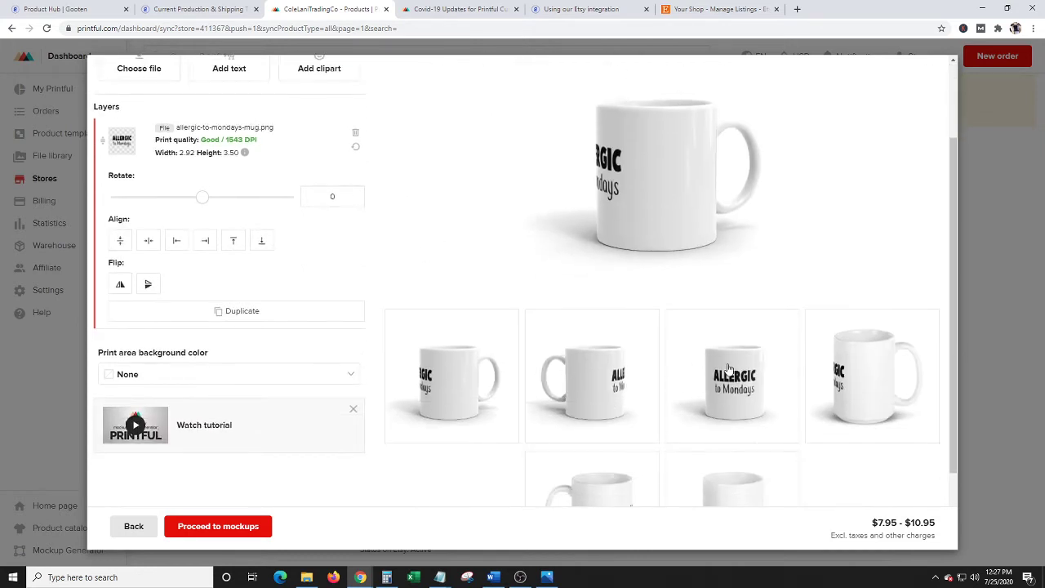
{"action": "scroll", "coordinate": [408, 168], "scroll_direction": "up", "scroll_amount": 2}
{"action": "scroll", "coordinate": [343, 204], "scroll_direction": "down", "scroll_amount": 4}
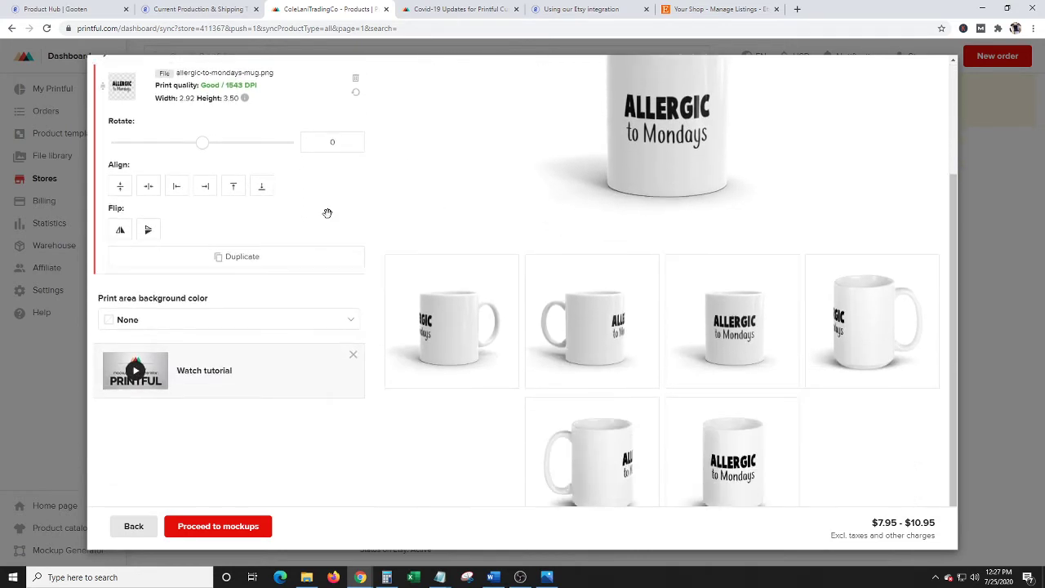
{"action": "scroll", "coordinate": [282, 456], "scroll_direction": "up", "scroll_amount": 3}
{"action": "scroll", "coordinate": [276, 459], "scroll_direction": "down", "scroll_amount": 2}
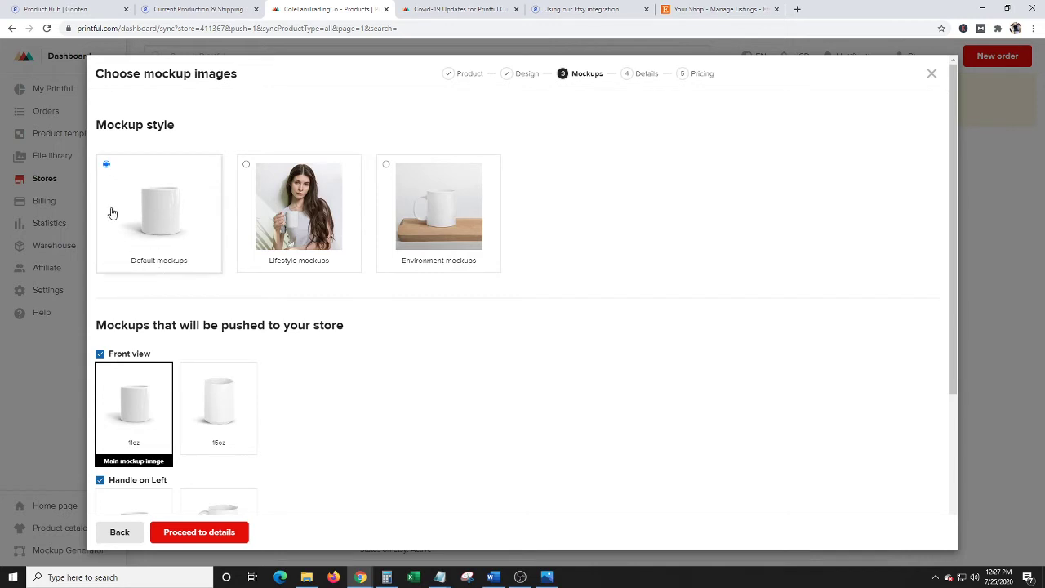
Step: Add the recent tags mug, mondays, coffee, allergic, job, work, career, funny and sarcastic
{"action": "scroll", "coordinate": [455, 347], "scroll_direction": "down", "scroll_amount": 3}
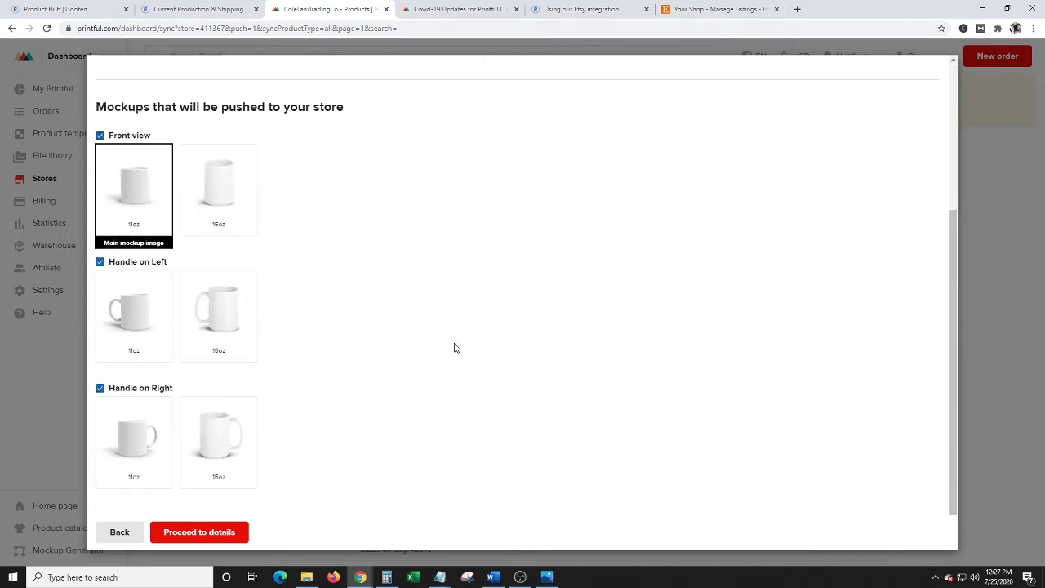
{"action": "left_click", "coordinate": [191, 535]}
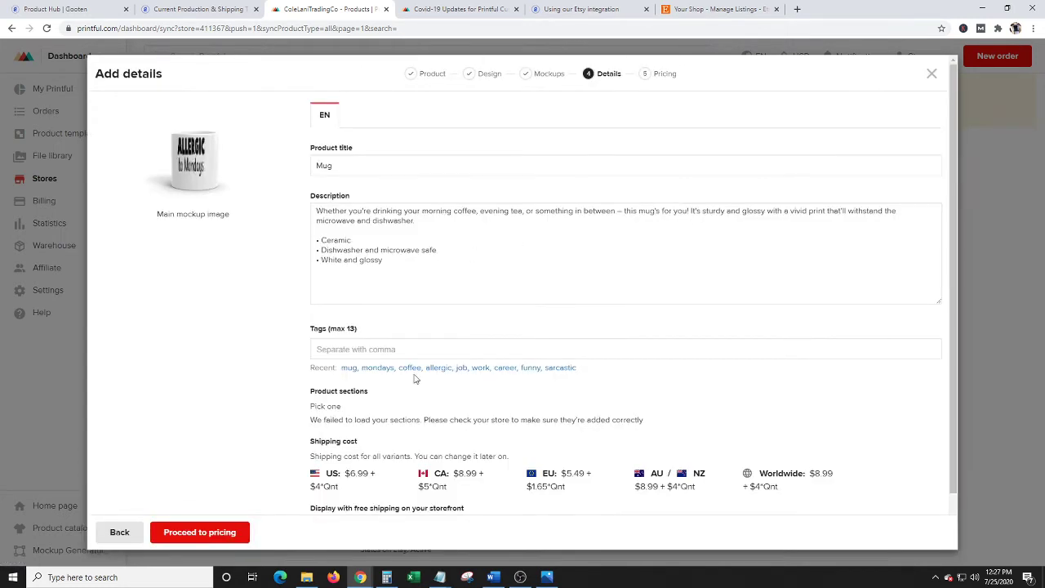
{"action": "left_click", "coordinate": [349, 368]}
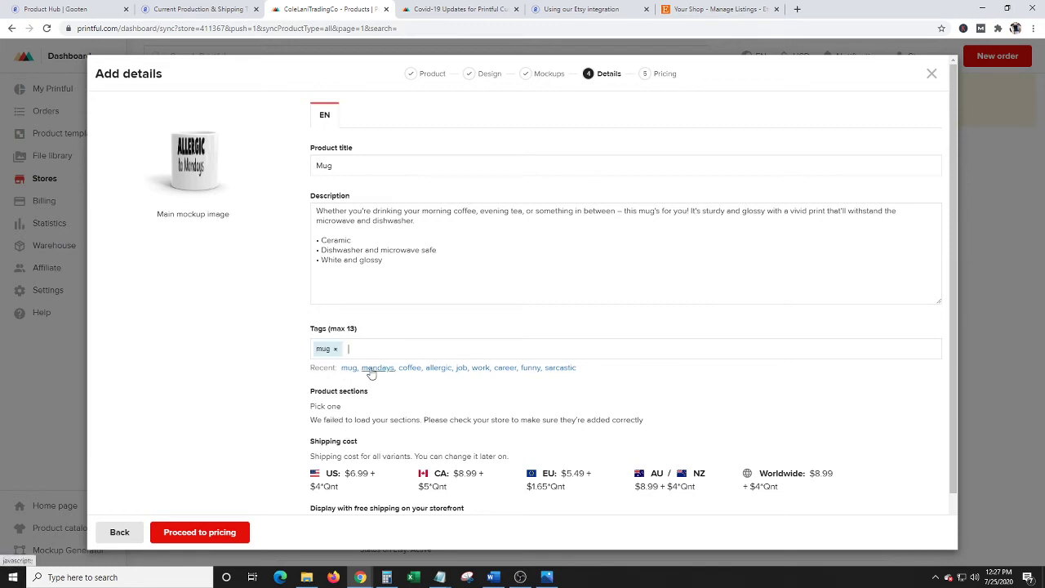
{"action": "left_click", "coordinate": [377, 368]}
{"action": "left_click", "coordinate": [410, 368]}
{"action": "left_click", "coordinate": [439, 368]}
{"action": "left_click", "coordinate": [462, 368]}
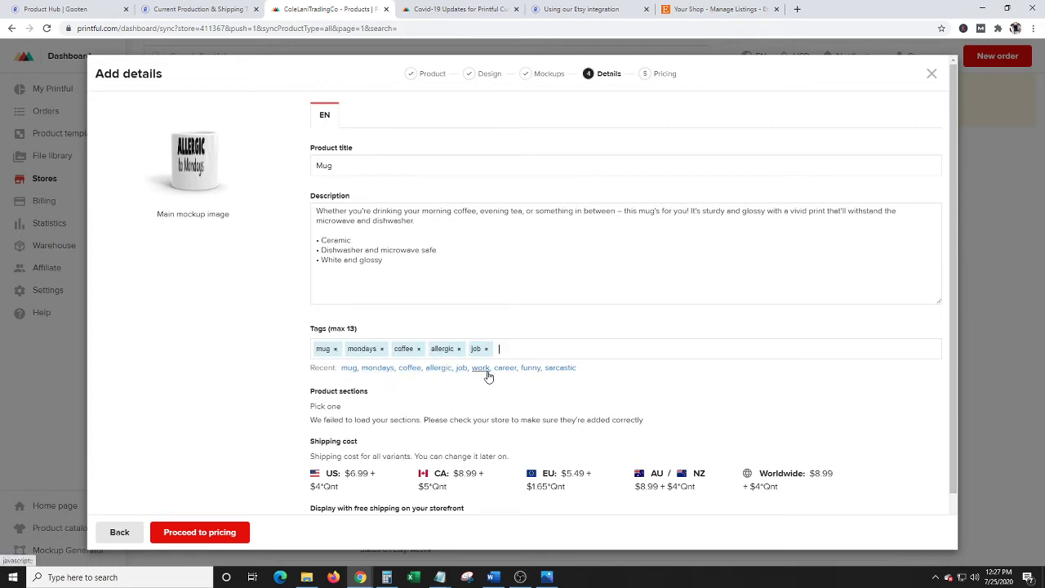
{"action": "left_click", "coordinate": [481, 369]}
{"action": "left_click", "coordinate": [505, 368]}
{"action": "left_click", "coordinate": [530, 368]}
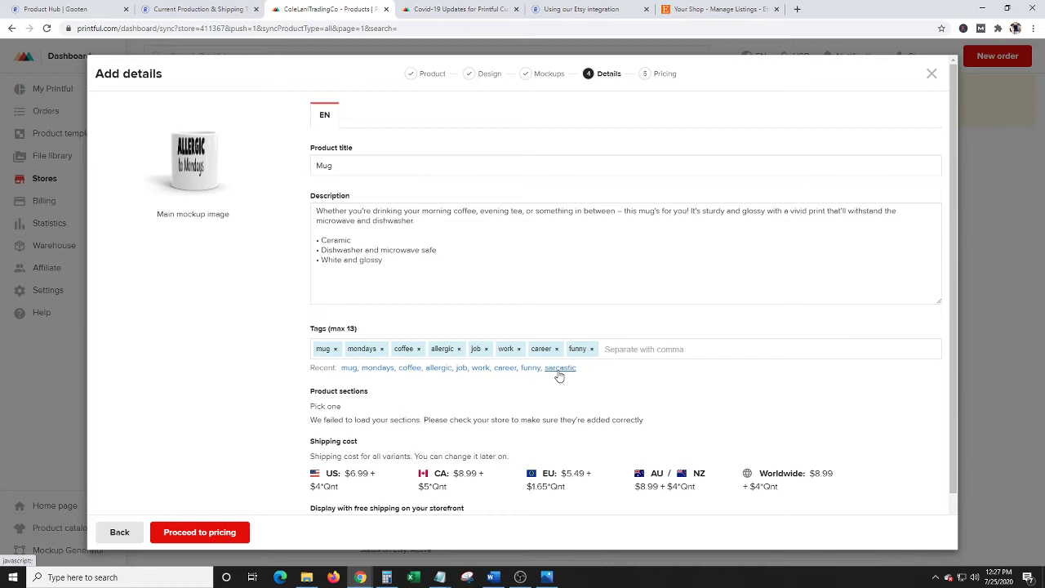
{"action": "left_click", "coordinate": [561, 368]}
Step: Title the product 'Allergic to Mondays Mug' and display it with free shipping
{"action": "left_click", "coordinate": [319, 161]}
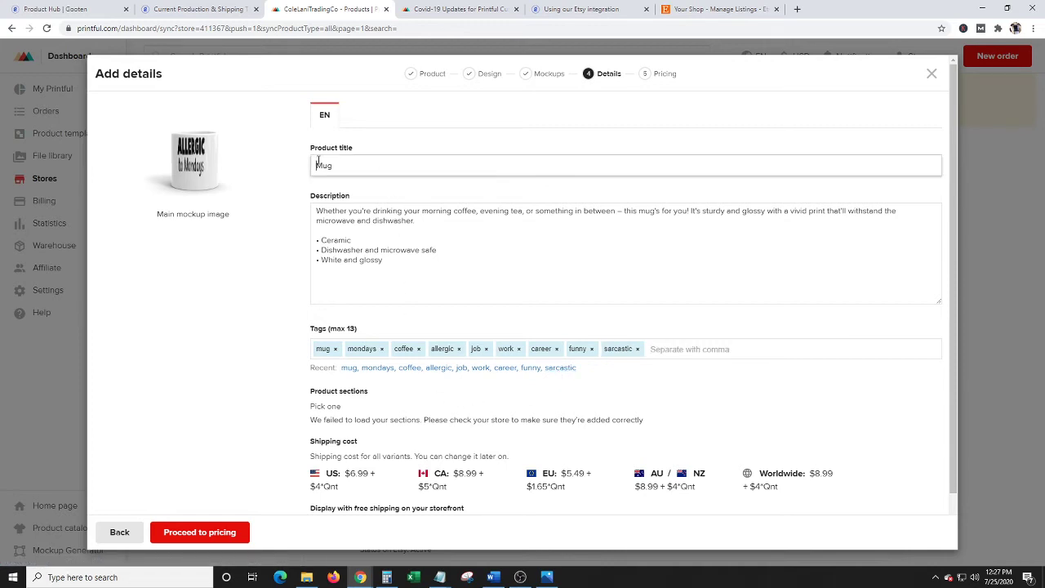
{"action": "type", "text": "Allergic to Mondays"}
{"action": "scroll", "coordinate": [266, 203], "scroll_direction": "down", "scroll_amount": 1}
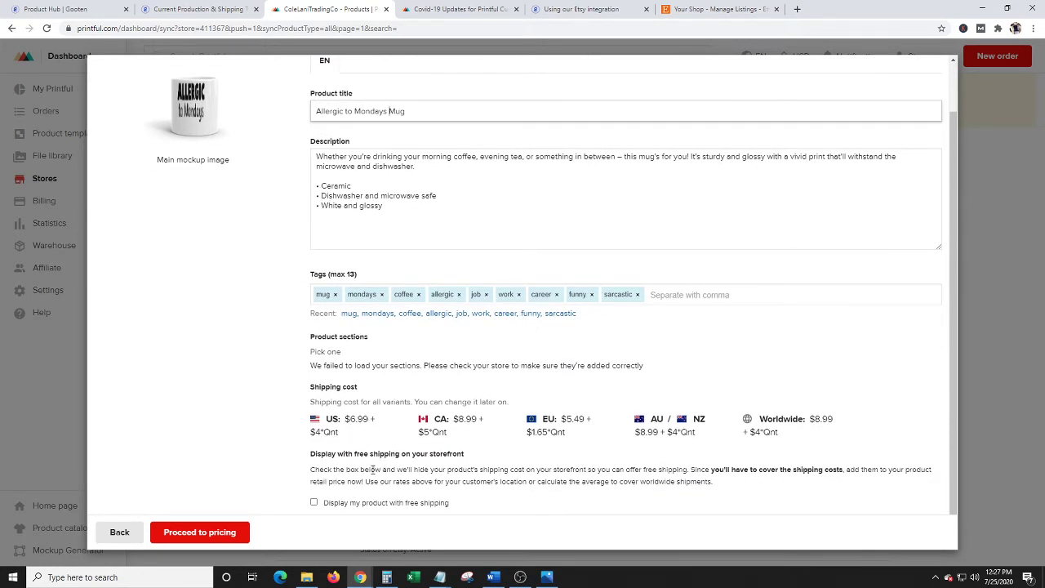
{"action": "left_click", "coordinate": [315, 503]}
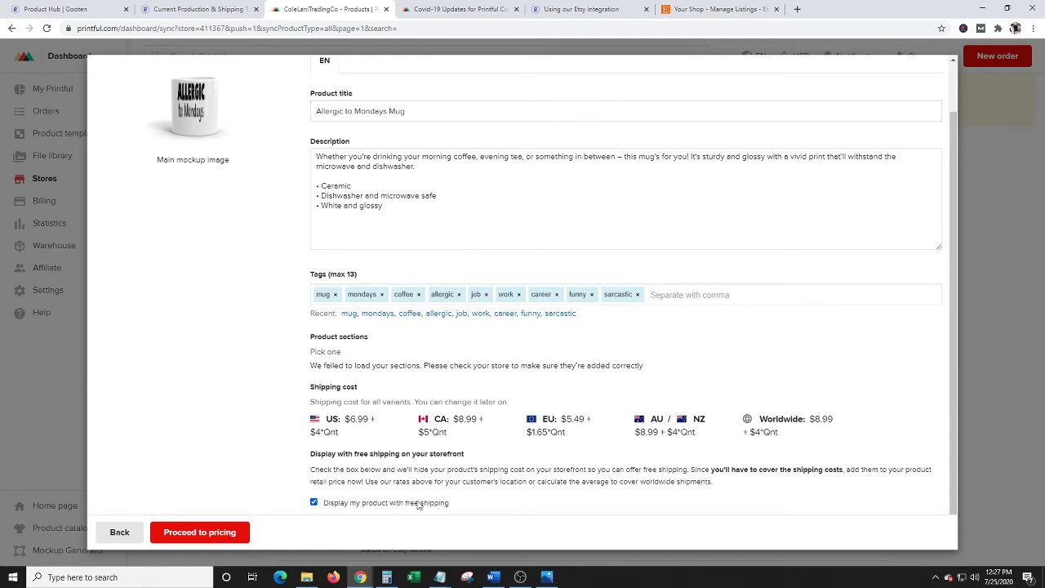
{"action": "scroll", "coordinate": [418, 504], "scroll_direction": "up", "scroll_amount": 1}
{"action": "scroll", "coordinate": [418, 504], "scroll_direction": "down", "scroll_amount": 1}
Step: Set retail prices to $17.99 for the 11oz mug and $19.99 for the 15oz
{"action": "left_click", "coordinate": [221, 533]}
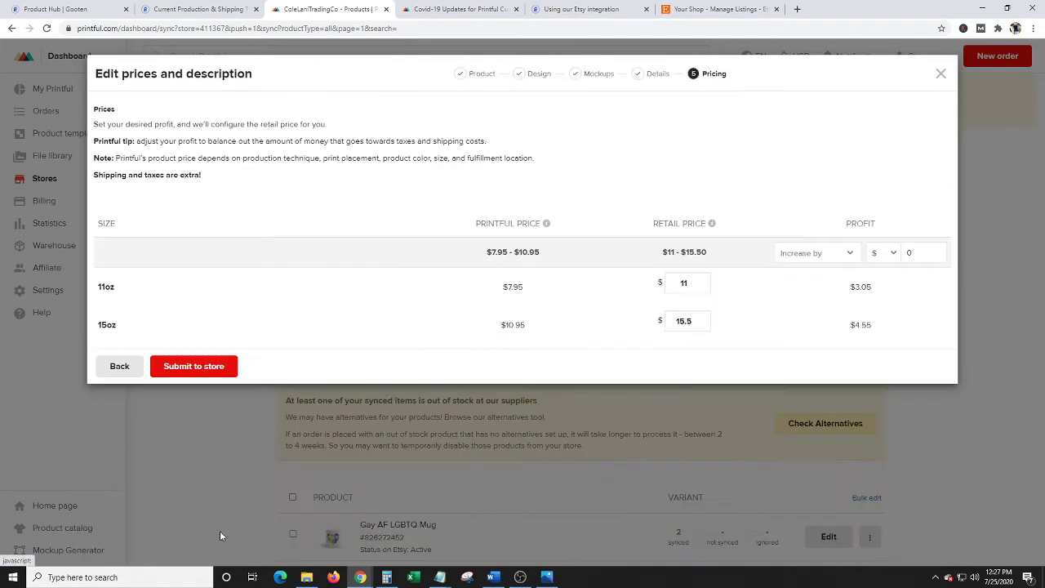
{"action": "left_click", "coordinate": [687, 282]}
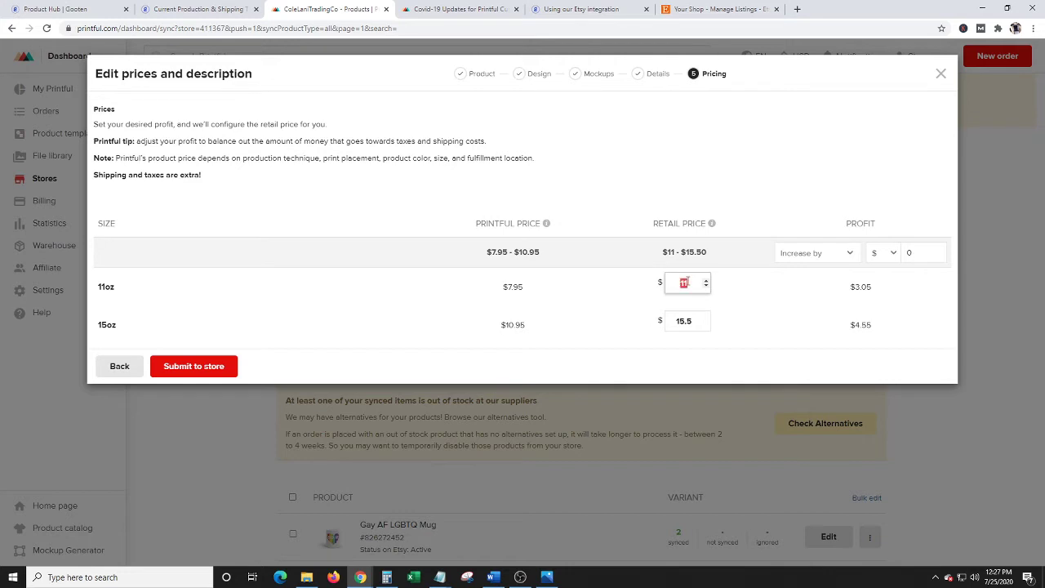
{"action": "type", "text": "17.99"}
{"action": "left_click", "coordinate": [690, 321]}
{"action": "double_click", "coordinate": [690, 321]}
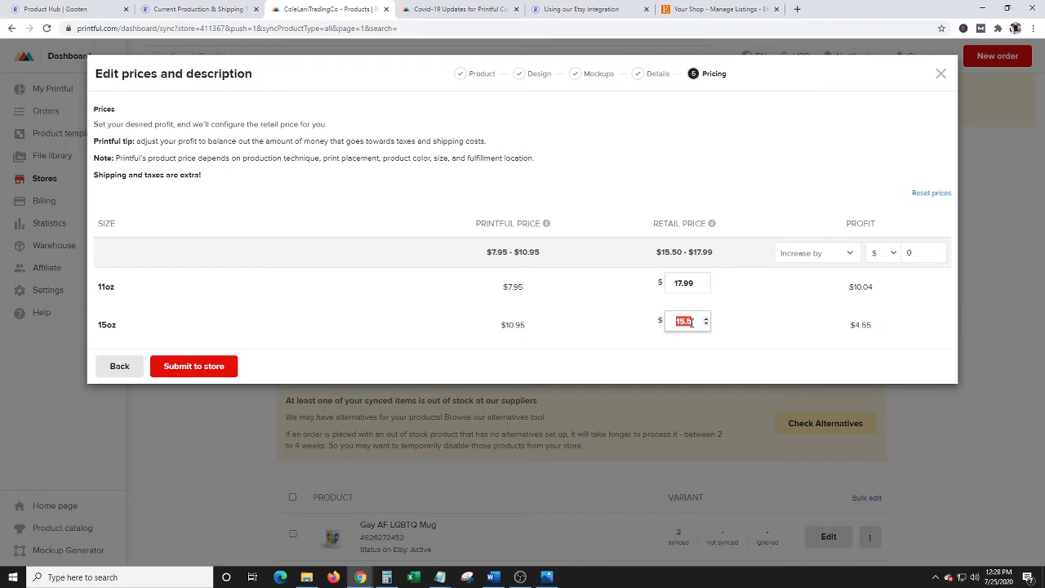
{"action": "type", "text": "19.99"}
{"action": "left_click", "coordinate": [771, 303]}
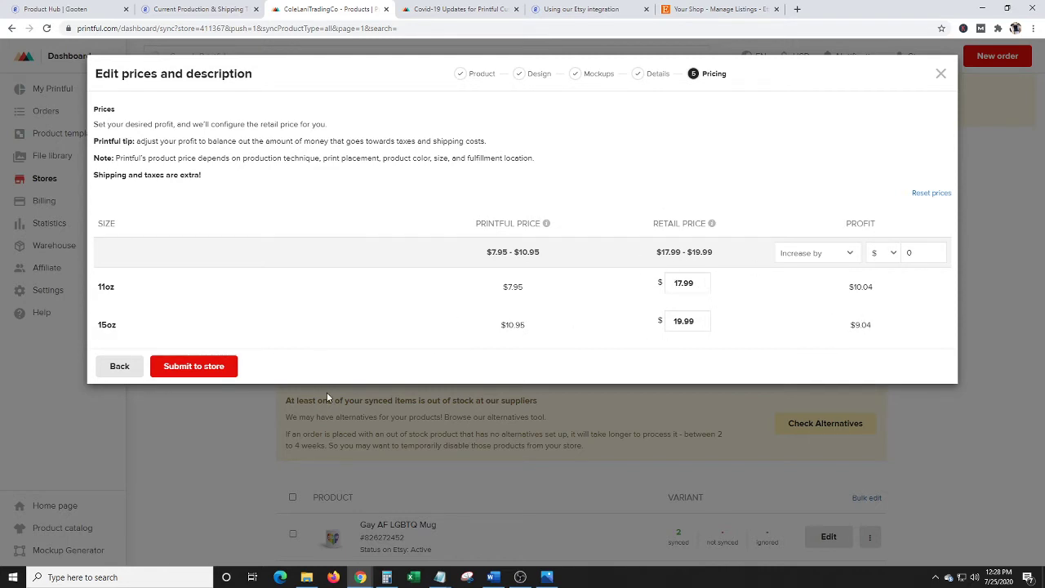
Step: Submit the Allergic to Mondays Mug to the store
{"action": "left_click", "coordinate": [194, 366]}
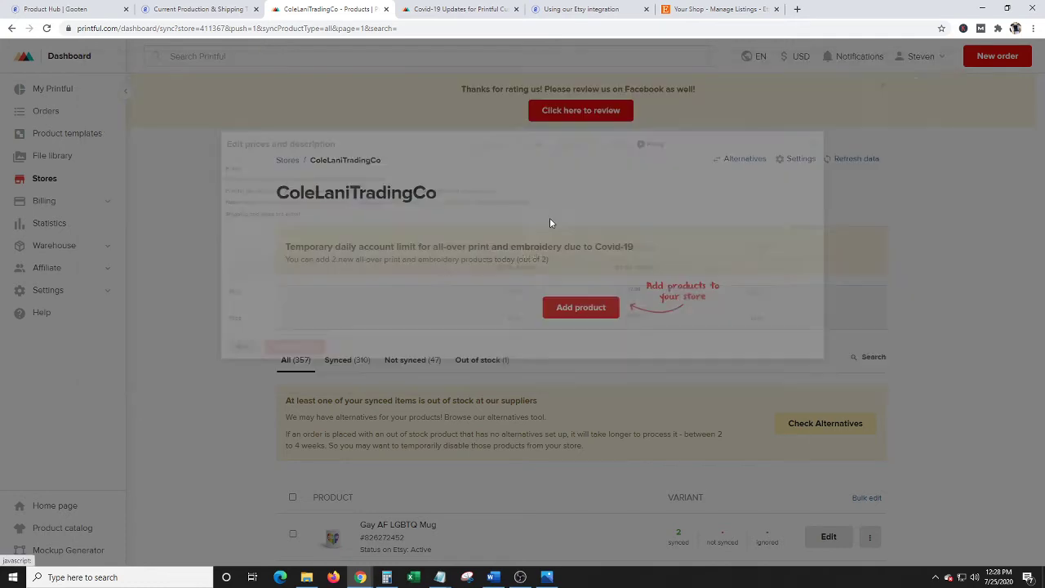
{"action": "scroll", "coordinate": [929, 205], "scroll_direction": "down", "scroll_amount": 3}
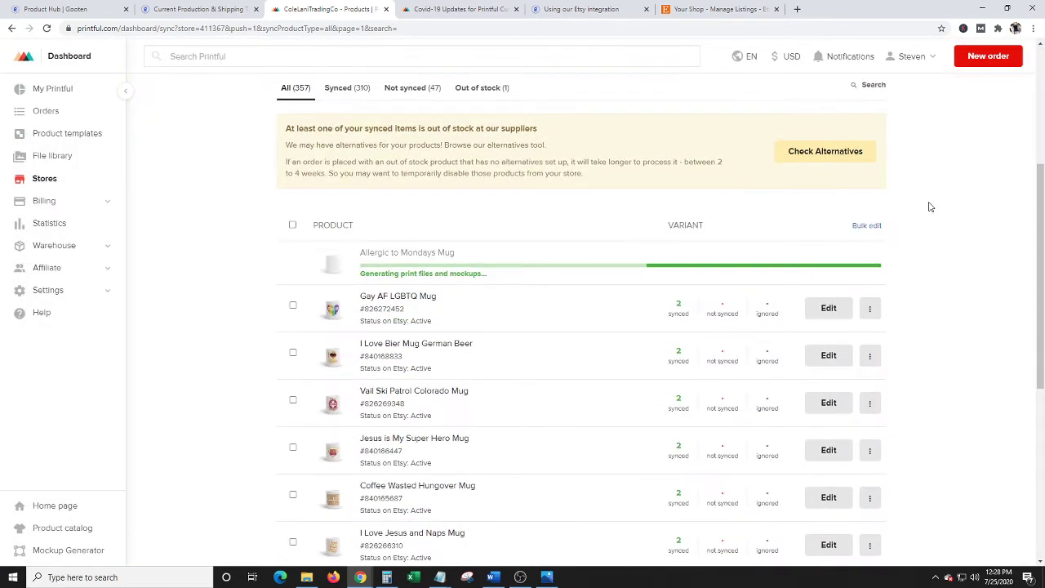
{"action": "scroll", "coordinate": [928, 205], "scroll_direction": "up", "scroll_amount": 3}
{"action": "scroll", "coordinate": [929, 207], "scroll_direction": "down", "scroll_amount": 1}
{"action": "scroll", "coordinate": [928, 205], "scroll_direction": "down", "scroll_amount": 1}
{"action": "scroll", "coordinate": [928, 205], "scroll_direction": "up", "scroll_amount": 2}
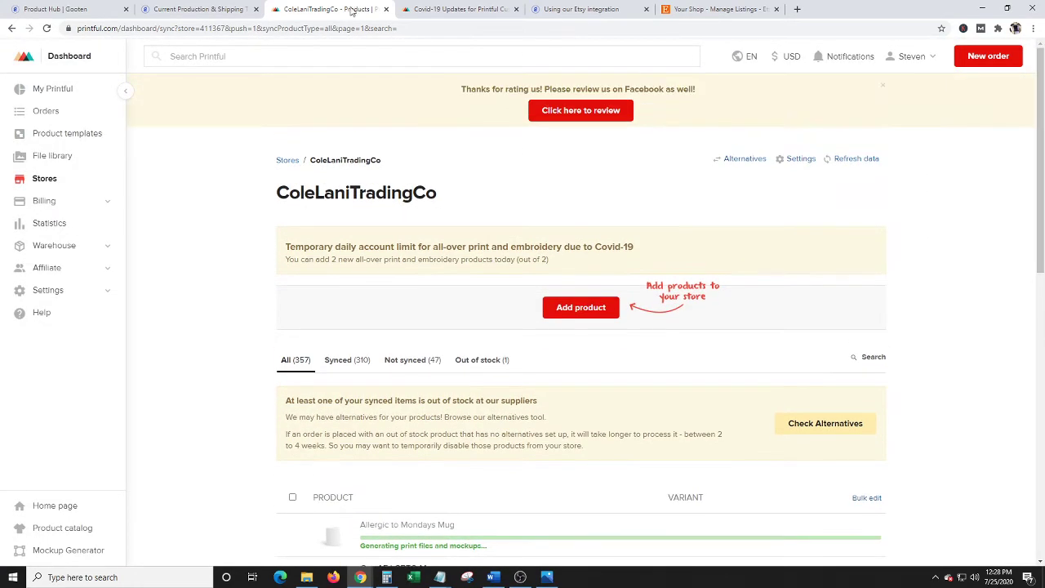
Step: Refresh the Etsy shop listings and open the first listing's options menu
{"action": "left_click", "coordinate": [72, 7]}
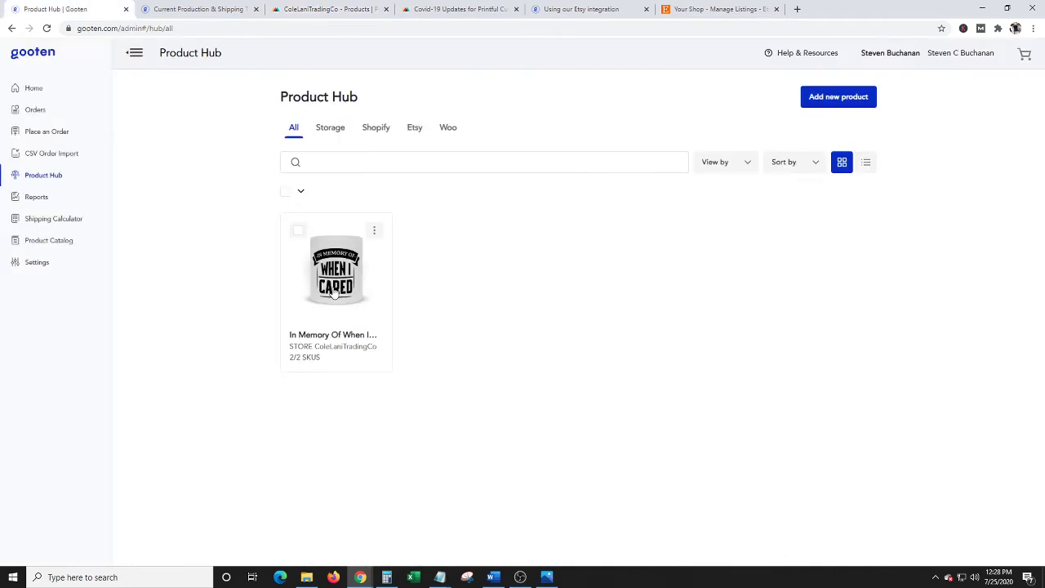
{"action": "left_click", "coordinate": [718, 6]}
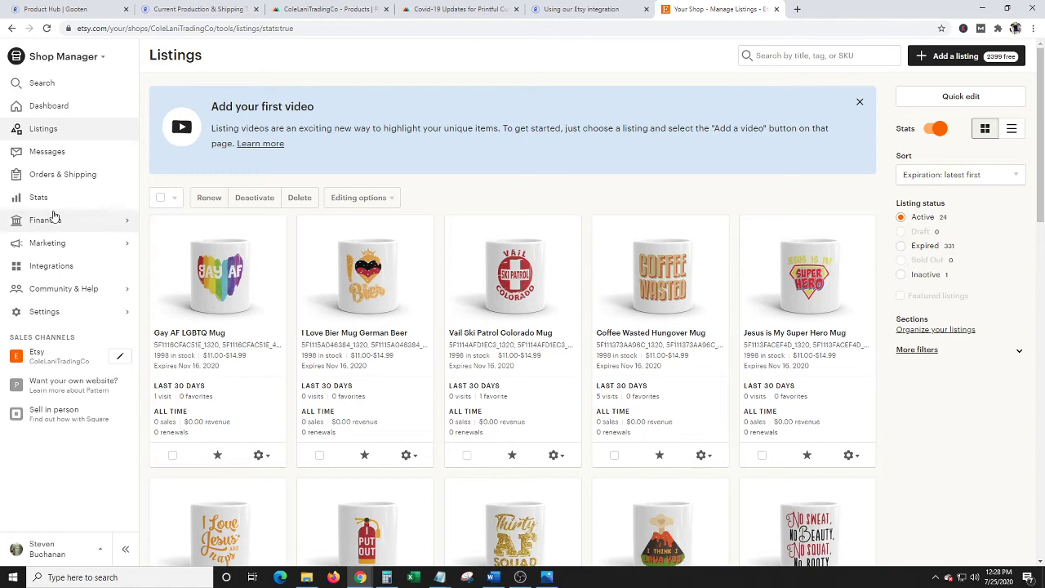
{"action": "left_click", "coordinate": [43, 131]}
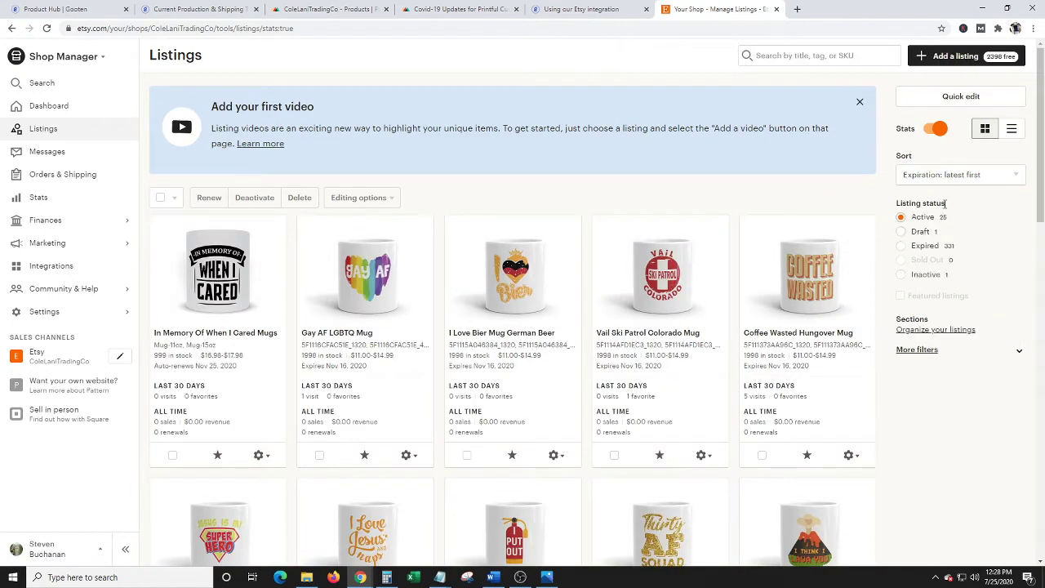
{"action": "scroll", "coordinate": [385, 144], "scroll_direction": "down", "scroll_amount": 1}
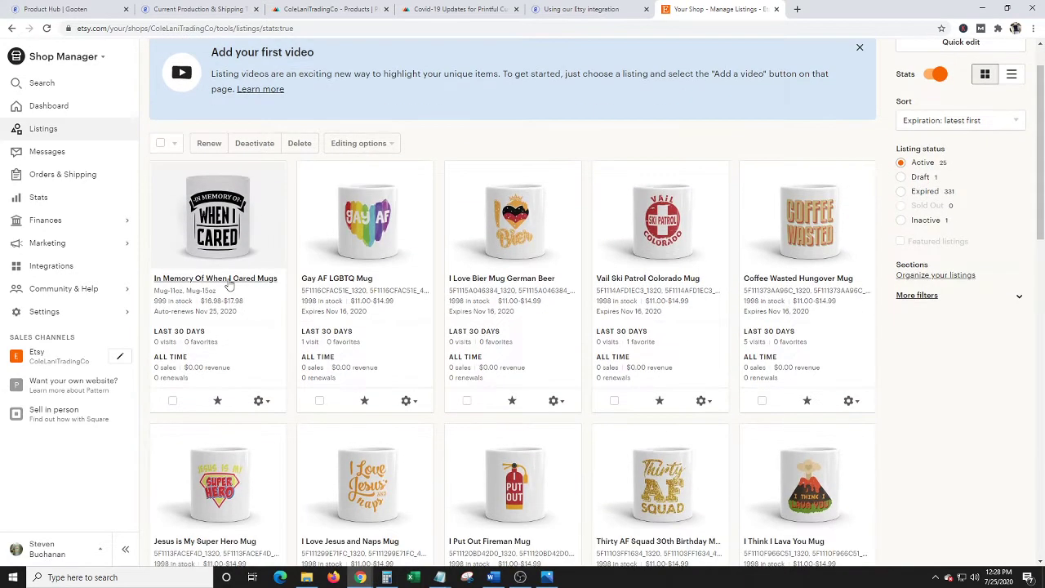
{"action": "left_click", "coordinate": [263, 401]}
{"action": "left_click", "coordinate": [234, 429]}
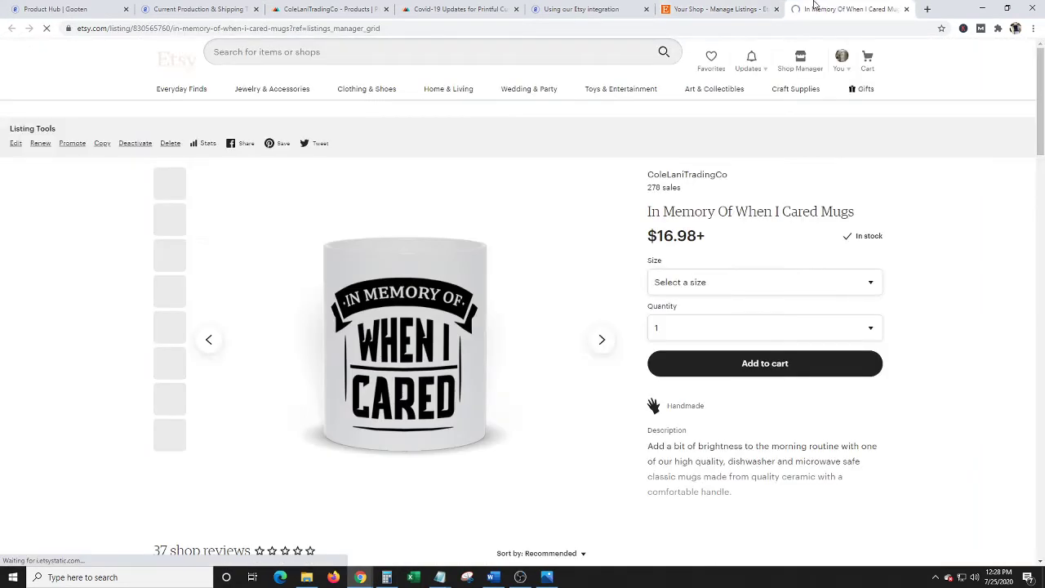
{"action": "scroll", "coordinate": [988, 135], "scroll_direction": "down", "scroll_amount": 1}
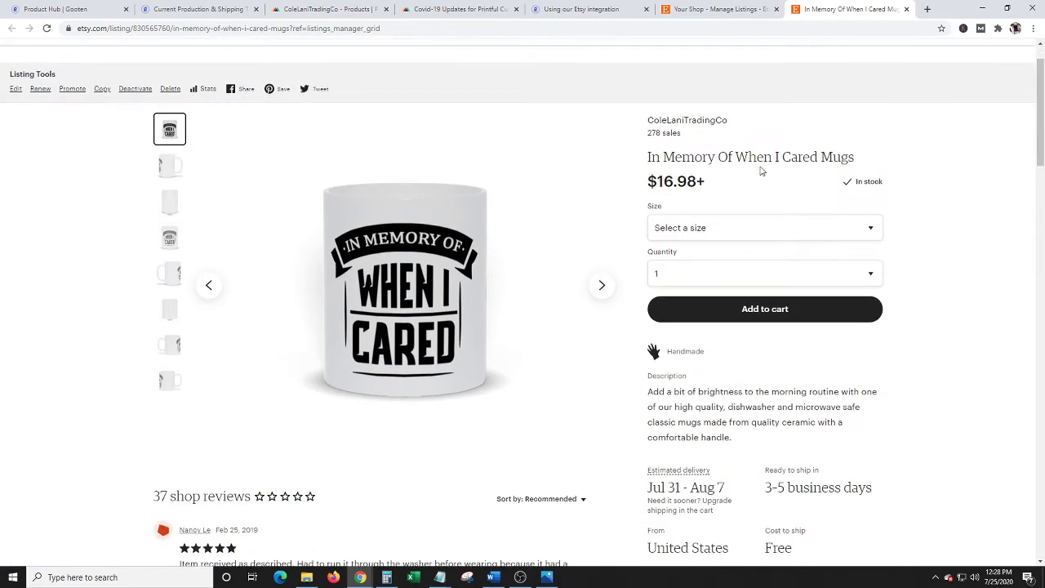
{"action": "left_click", "coordinate": [603, 286]}
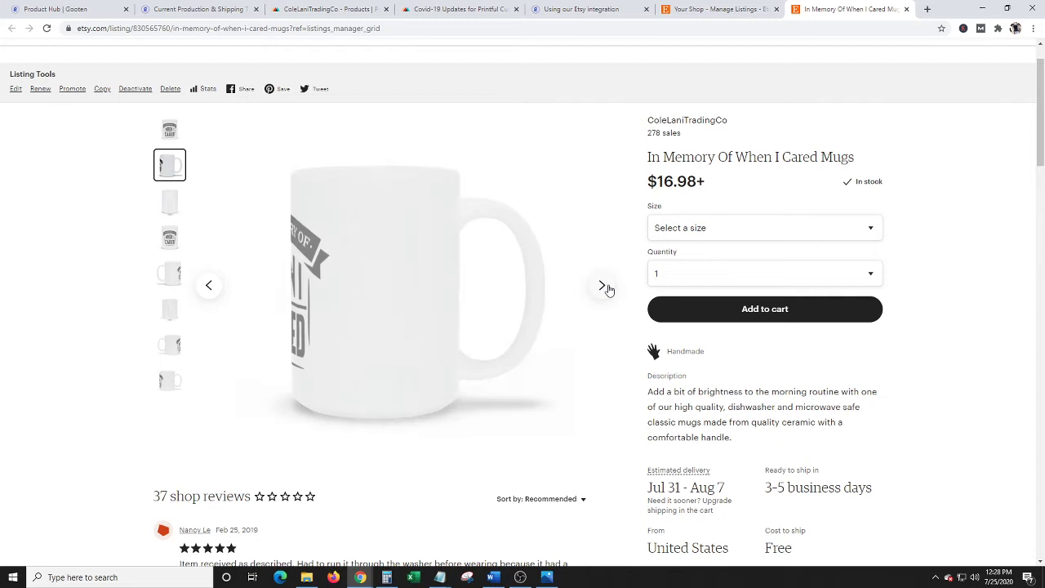
{"action": "left_click", "coordinate": [602, 286]}
{"action": "left_click", "coordinate": [603, 286]}
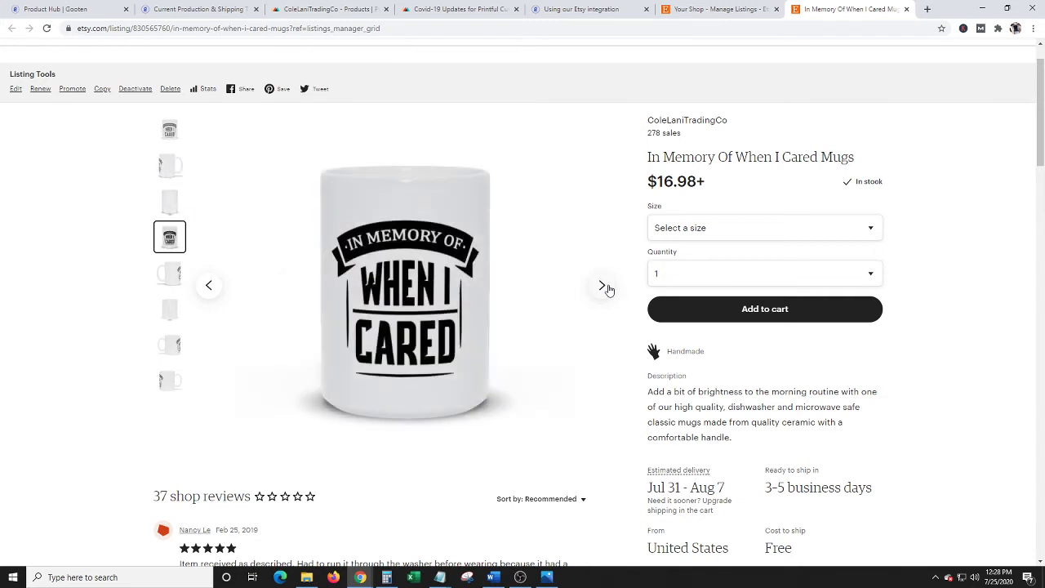
{"action": "left_click", "coordinate": [605, 286]}
{"action": "left_click", "coordinate": [604, 285]}
{"action": "left_click", "coordinate": [604, 286]}
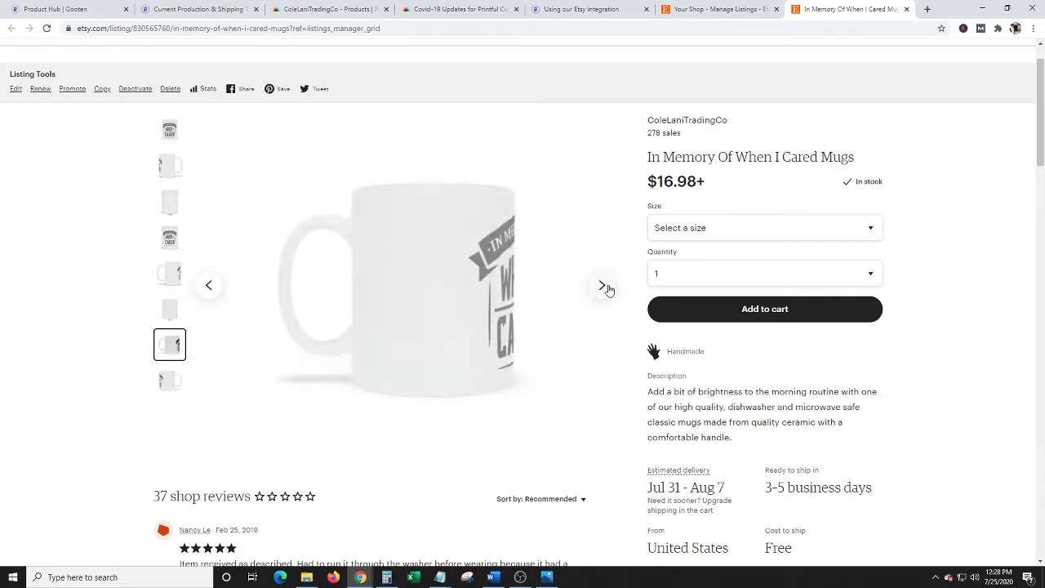
{"action": "left_click", "coordinate": [604, 286]}
{"action": "left_click", "coordinate": [875, 230]}
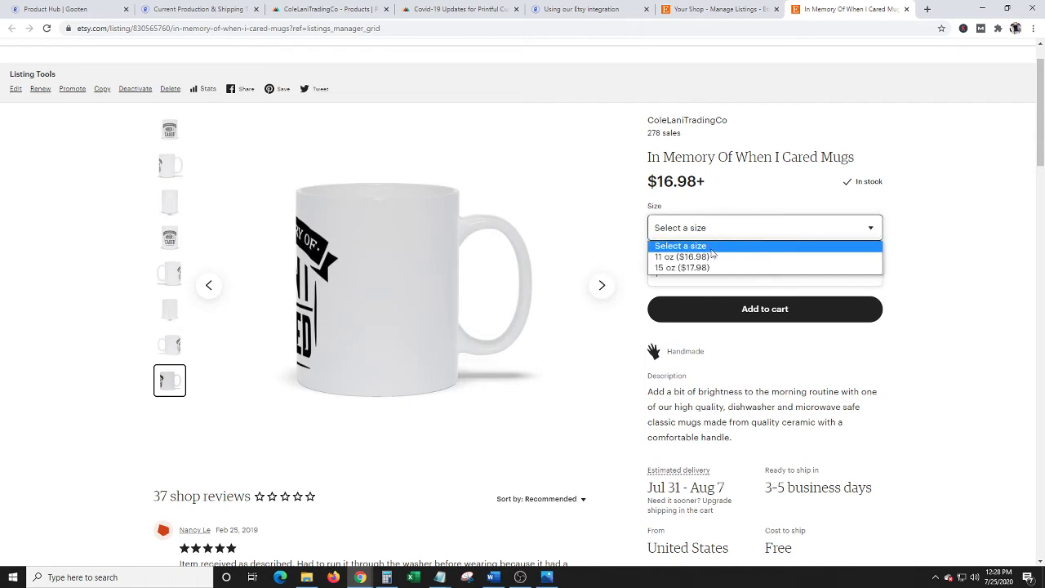
{"action": "left_click", "coordinate": [677, 267]}
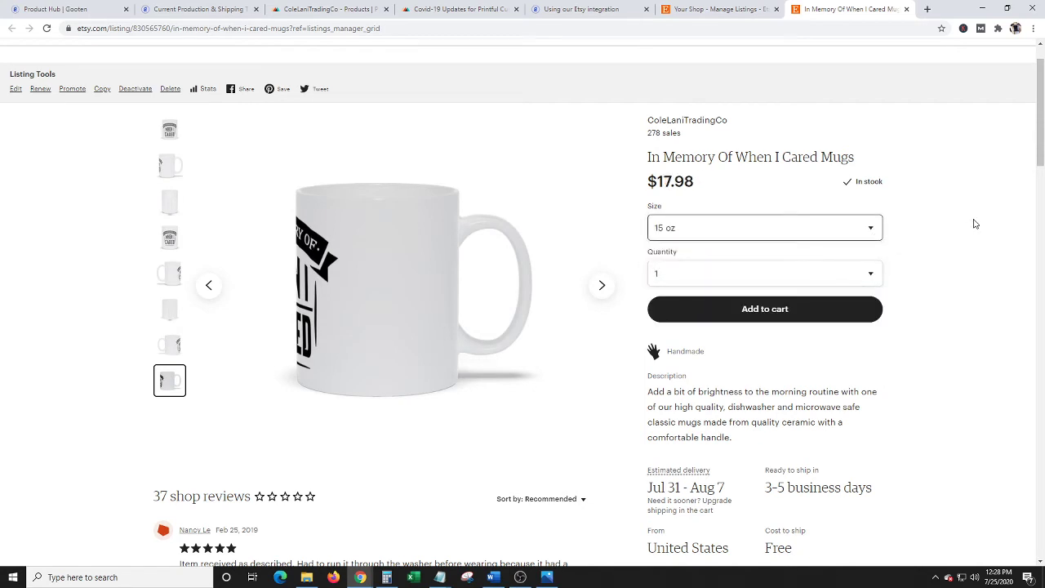
{"action": "left_click", "coordinate": [171, 130]}
{"action": "scroll", "coordinate": [1015, 205], "scroll_direction": "down", "scroll_amount": 2}
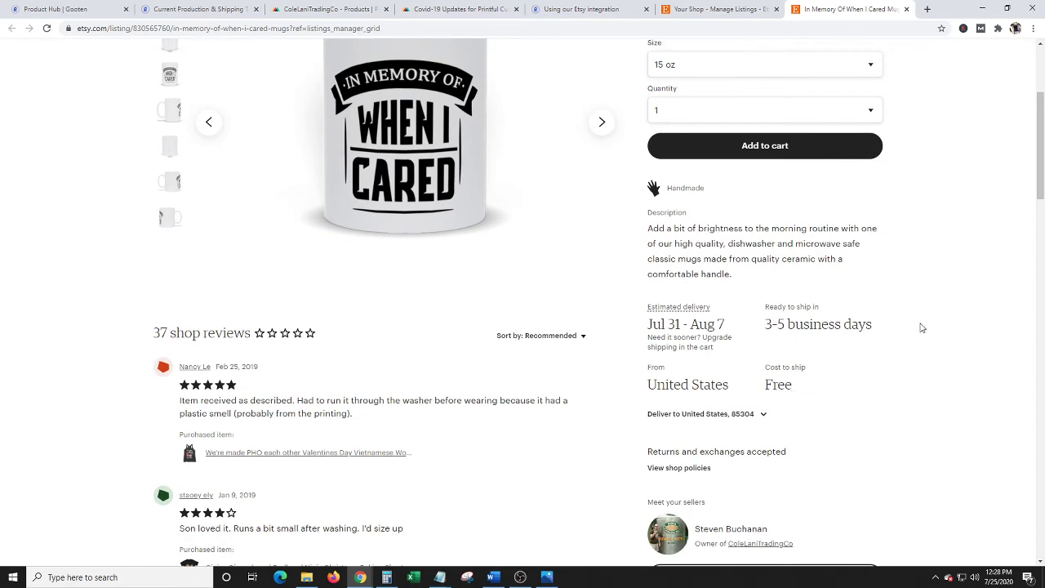
{"action": "scroll", "coordinate": [921, 328], "scroll_direction": "up", "scroll_amount": 2}
{"action": "scroll", "coordinate": [922, 328], "scroll_direction": "up", "scroll_amount": 1}
{"action": "scroll", "coordinate": [922, 327], "scroll_direction": "down", "scroll_amount": 1}
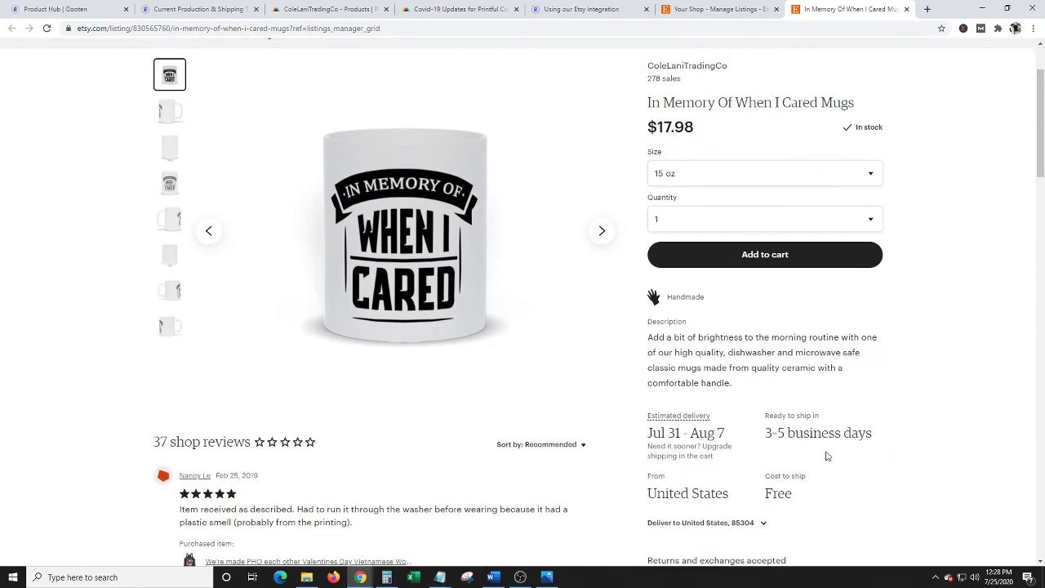
{"action": "scroll", "coordinate": [817, 397], "scroll_direction": "down", "scroll_amount": 1}
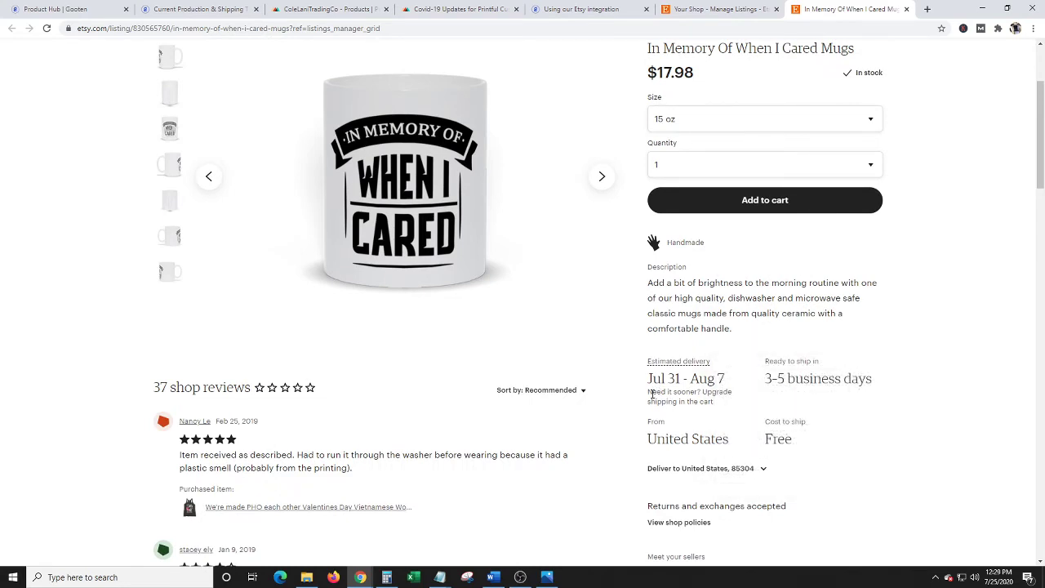
{"action": "scroll", "coordinate": [917, 262], "scroll_direction": "down", "scroll_amount": 4}
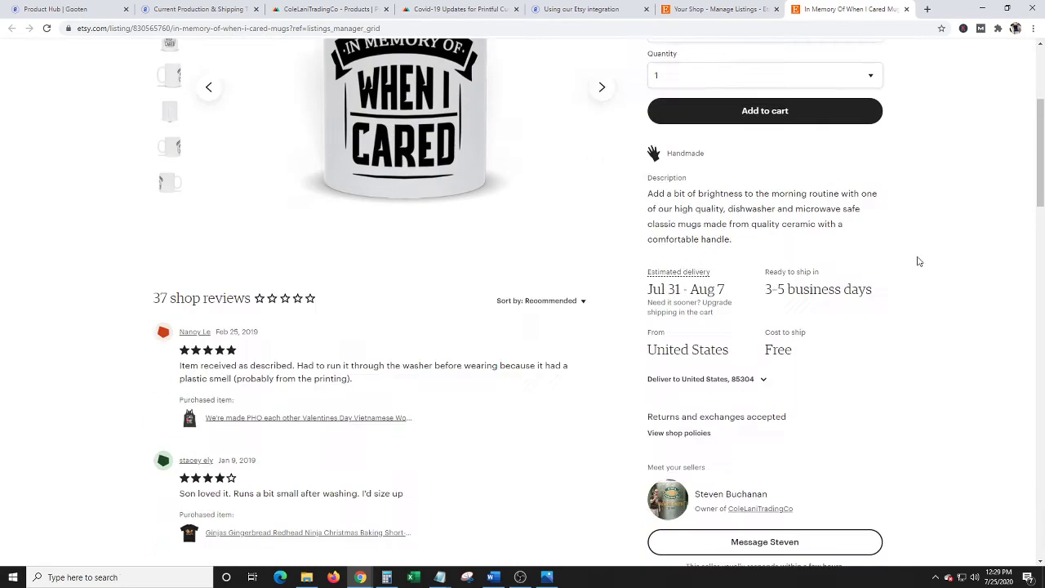
{"action": "scroll", "coordinate": [918, 261], "scroll_direction": "up", "scroll_amount": 7}
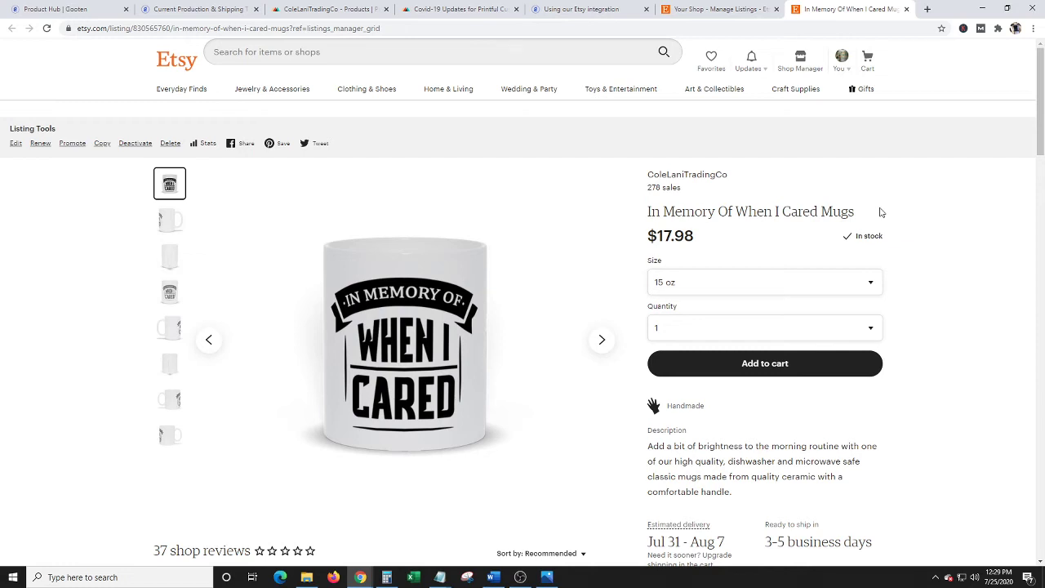
{"action": "scroll", "coordinate": [901, 227], "scroll_direction": "down", "scroll_amount": 1}
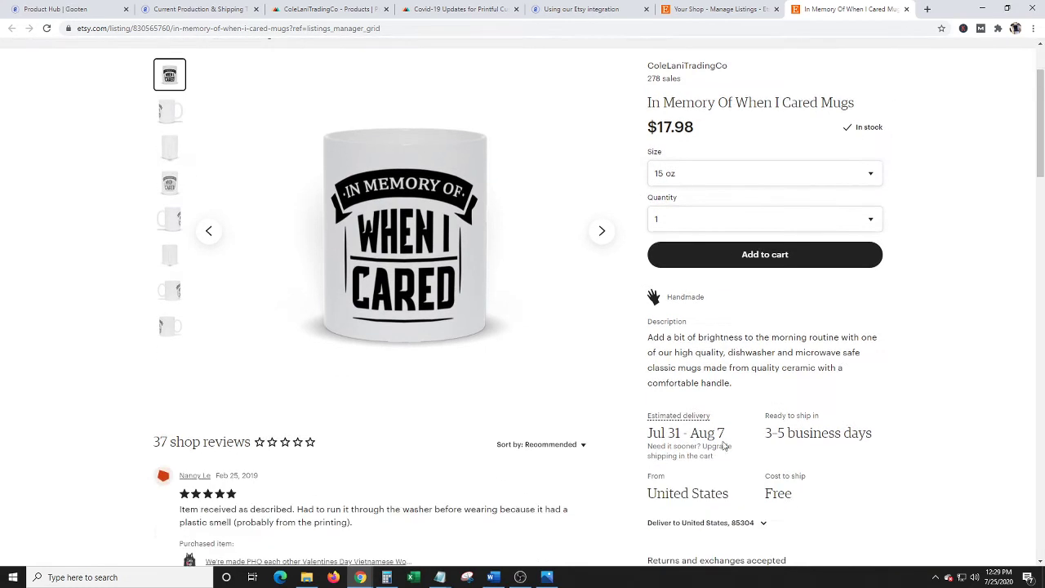
{"action": "scroll", "coordinate": [817, 384], "scroll_direction": "up", "scroll_amount": 1}
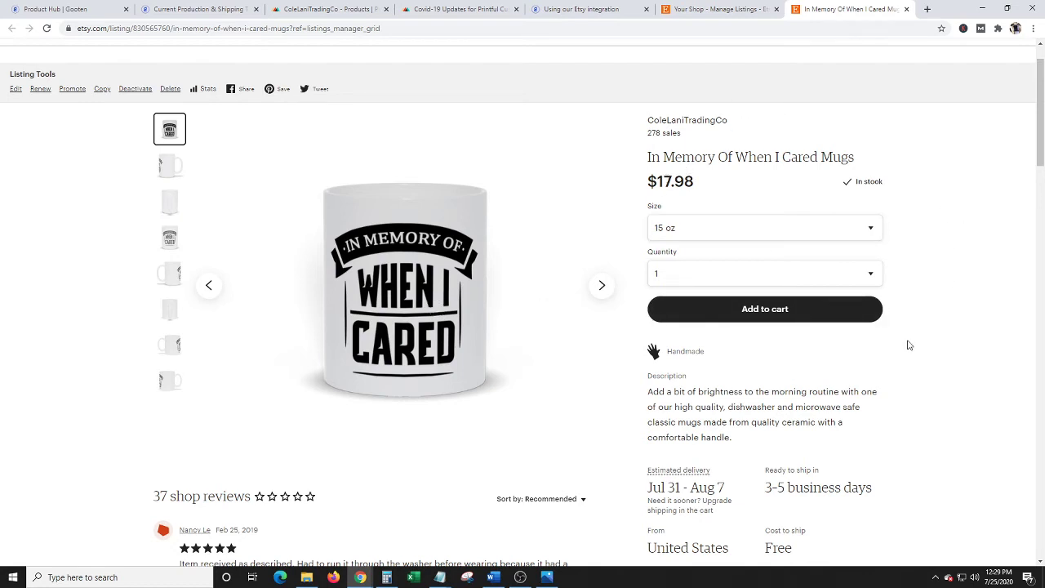
{"action": "scroll", "coordinate": [922, 325], "scroll_direction": "down", "scroll_amount": 2}
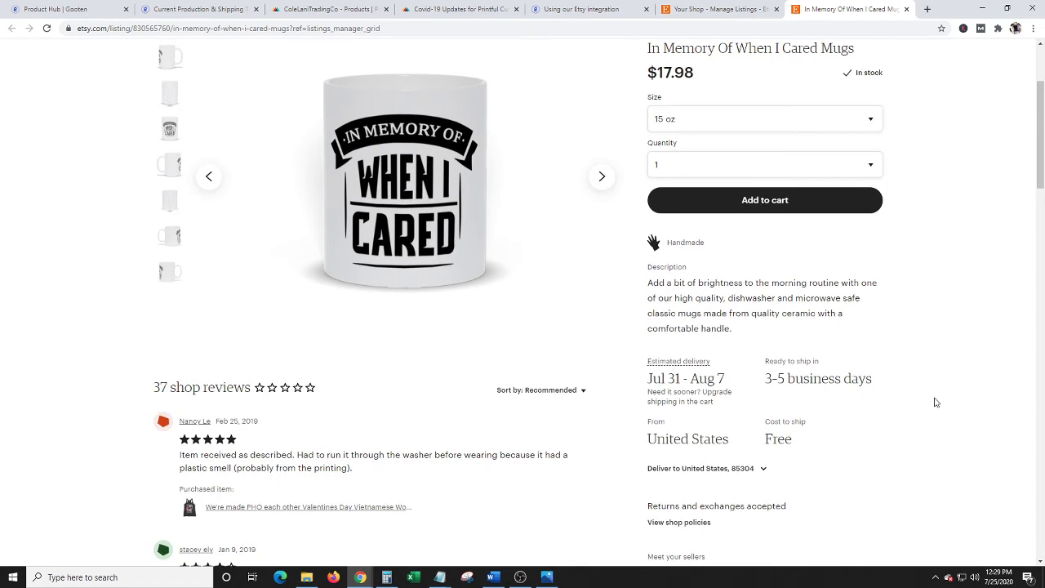
{"action": "scroll", "coordinate": [936, 401], "scroll_direction": "up", "scroll_amount": 3}
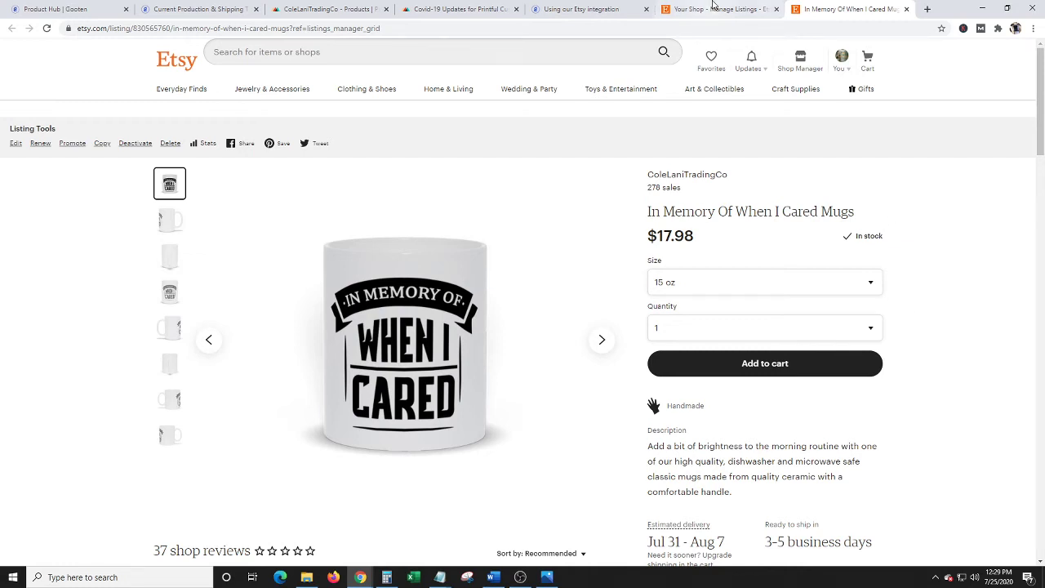
Step: Review the Gooten hub, shipping times, Printful products, fulfillment update and Etsy integration guide
{"action": "left_click", "coordinate": [85, 7]}
{"action": "left_click", "coordinate": [224, 7]}
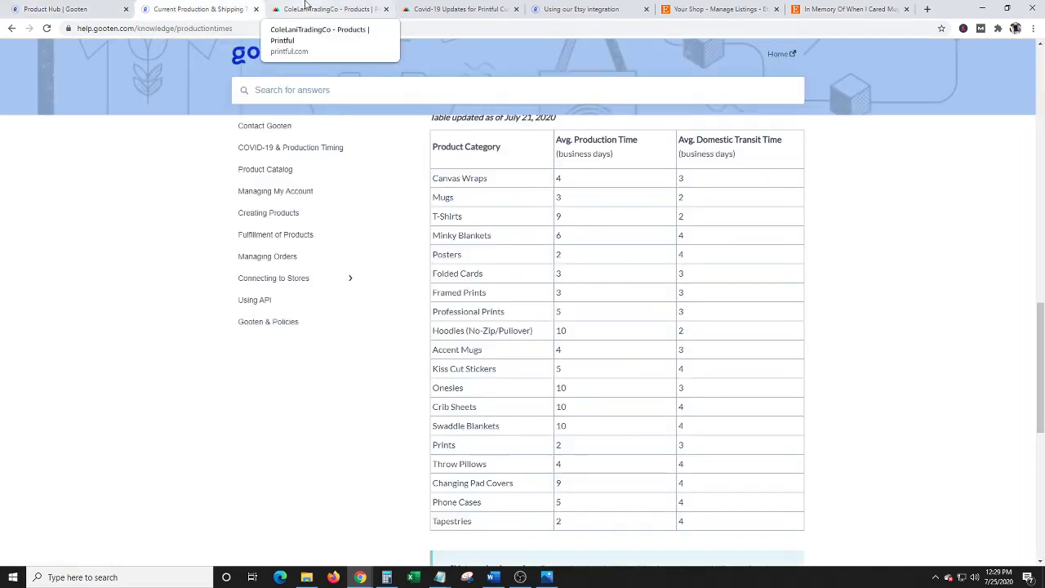
{"action": "left_click", "coordinate": [306, 8]}
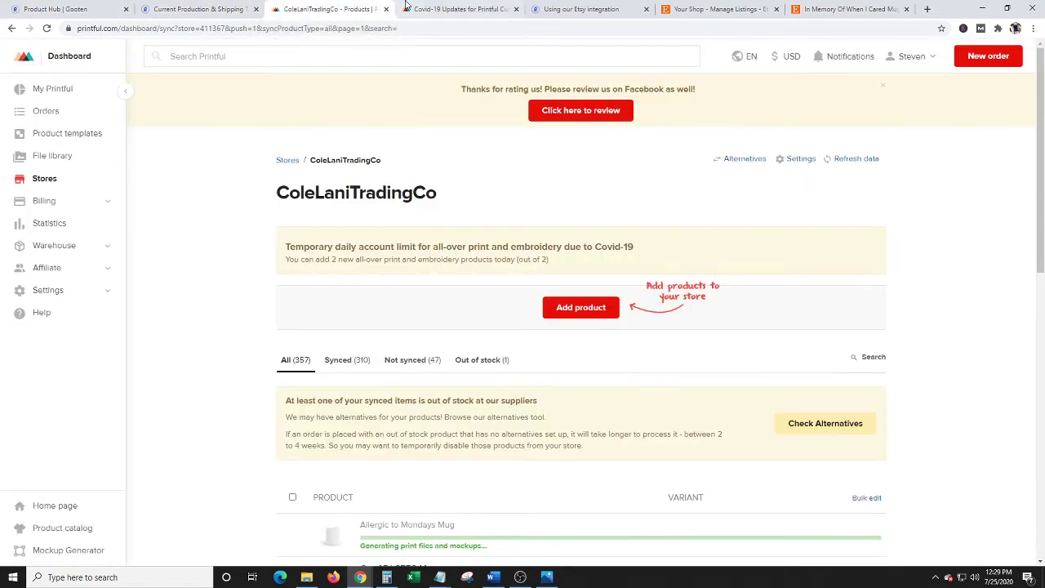
{"action": "left_click", "coordinate": [462, 7]}
{"action": "left_click", "coordinate": [570, 7]}
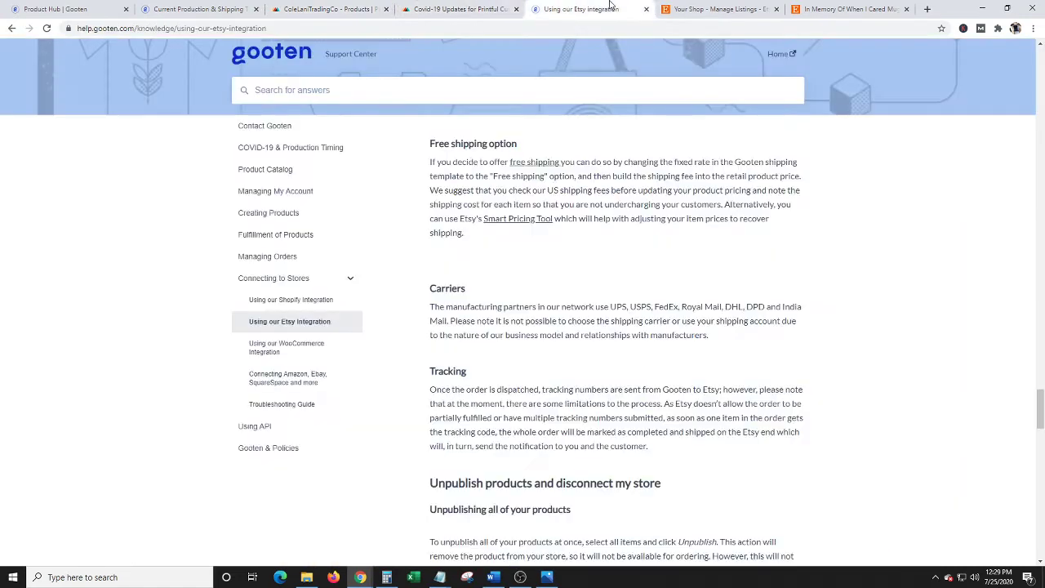
Step: Check the When I Cared mug listing, then go back to Etsy's listings manager
{"action": "left_click", "coordinate": [721, 7]}
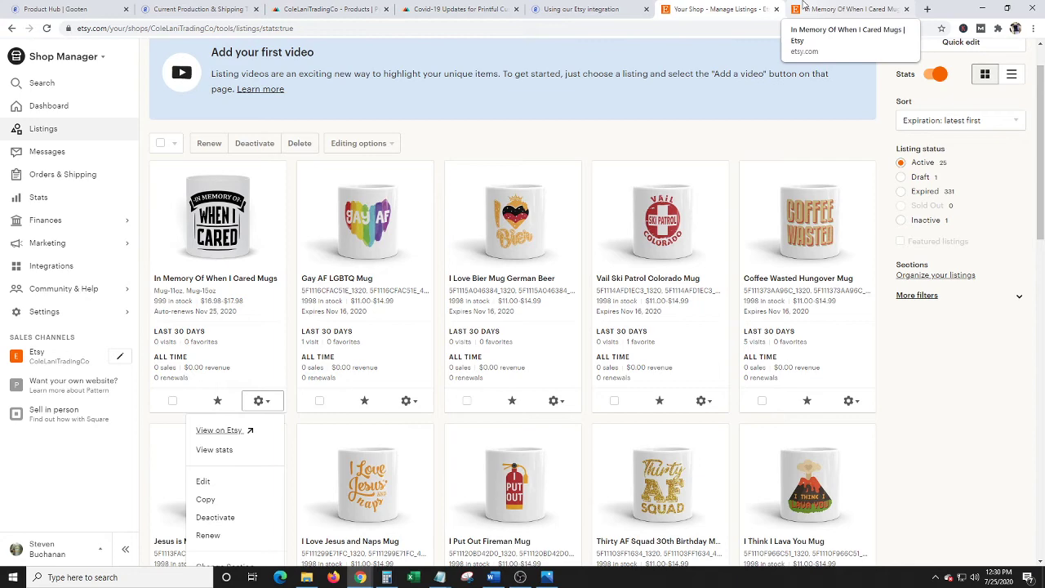
{"action": "left_click", "coordinate": [828, 7]}
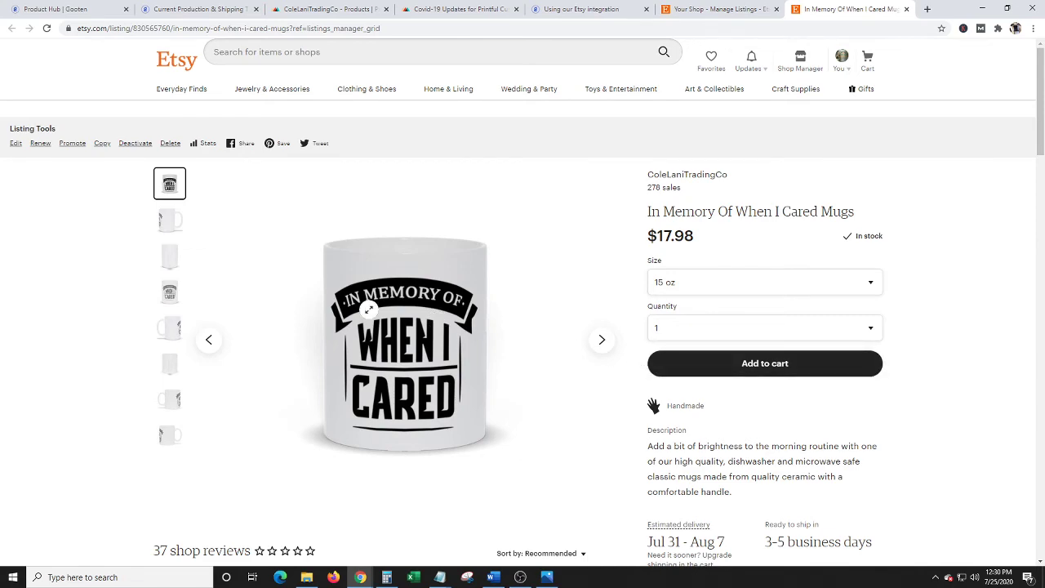
{"action": "scroll", "coordinate": [721, 398], "scroll_direction": "down", "scroll_amount": 3}
{"action": "scroll", "coordinate": [722, 398], "scroll_direction": "up", "scroll_amount": 3}
{"action": "left_click", "coordinate": [715, 9]}
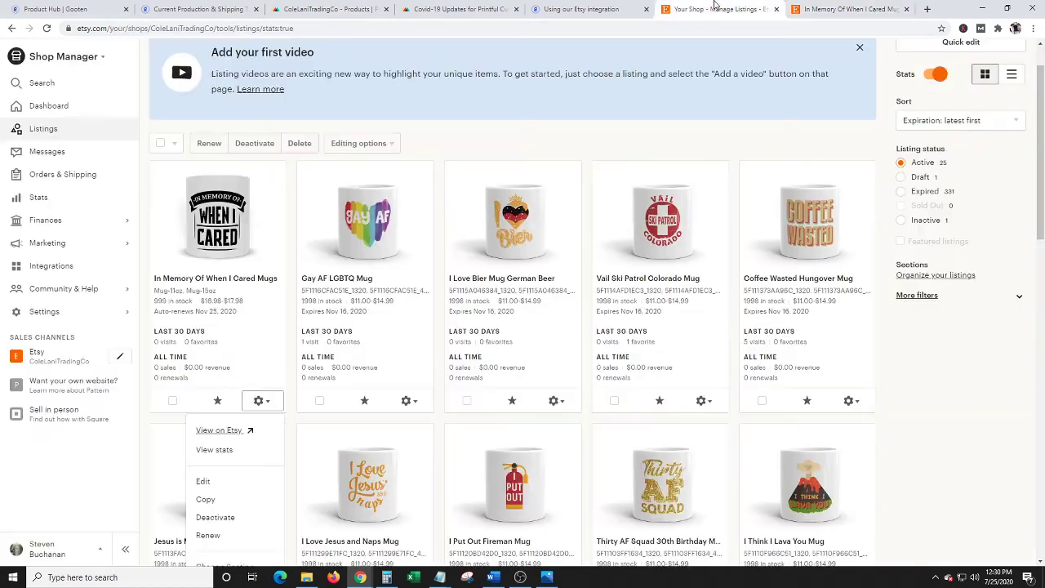
{"action": "scroll", "coordinate": [800, 167], "scroll_direction": "up", "scroll_amount": 1}
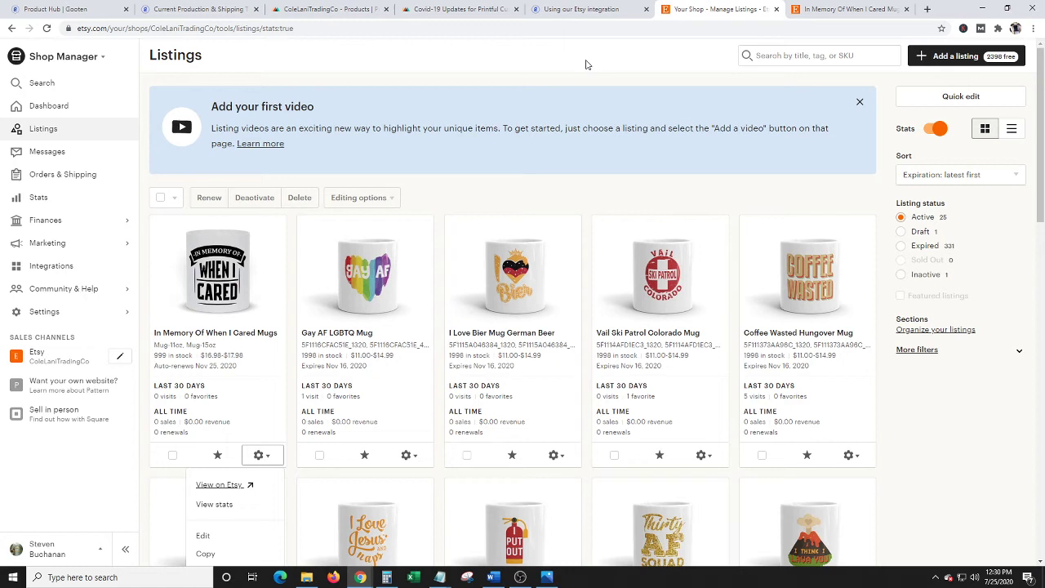
Step: Go to Settings > Shipping settings and view the Shipping profiles list
{"action": "left_click", "coordinate": [59, 317]}
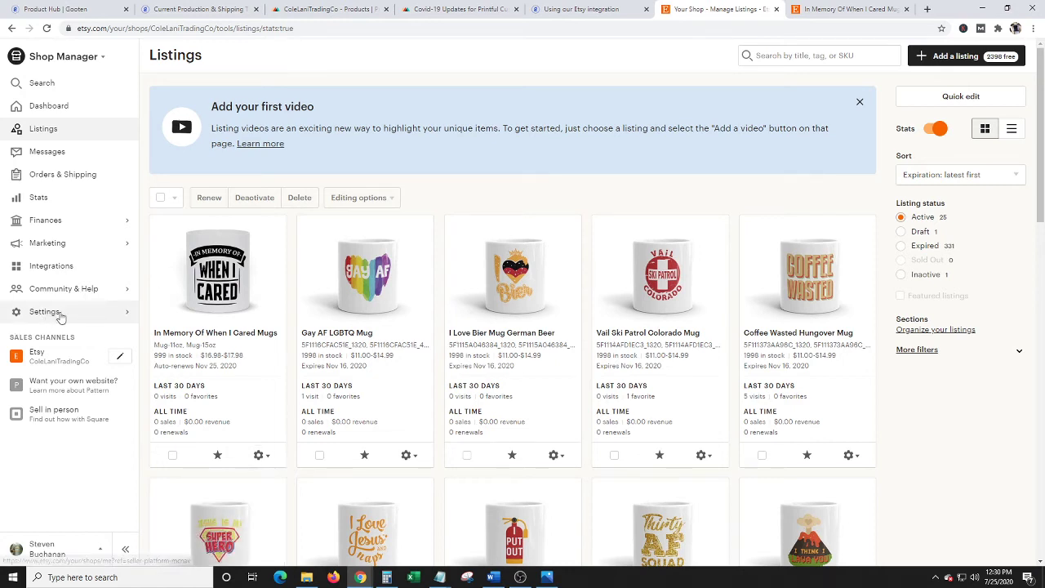
{"action": "left_click", "coordinate": [78, 316]}
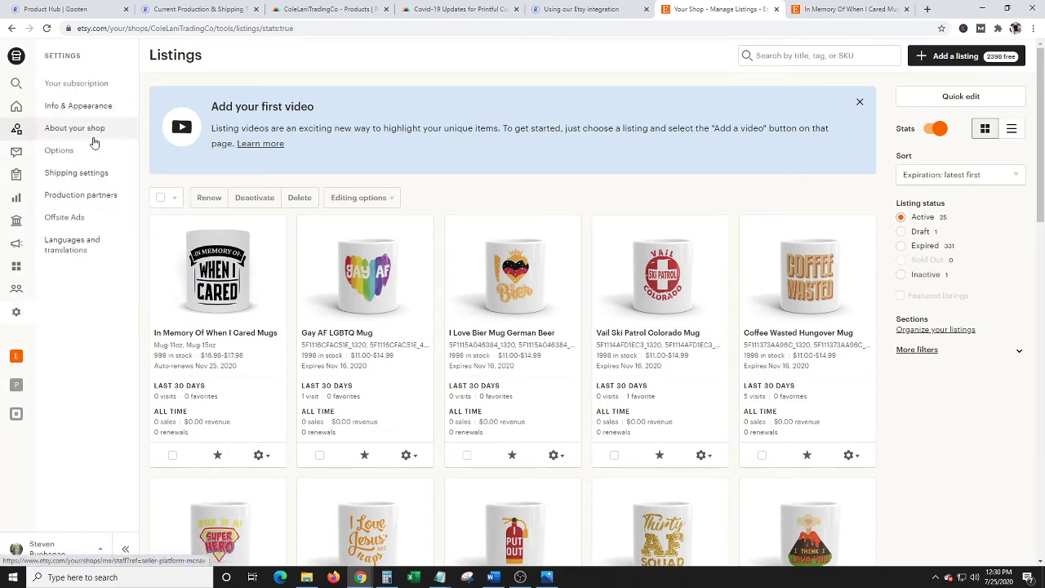
{"action": "left_click", "coordinate": [93, 173]}
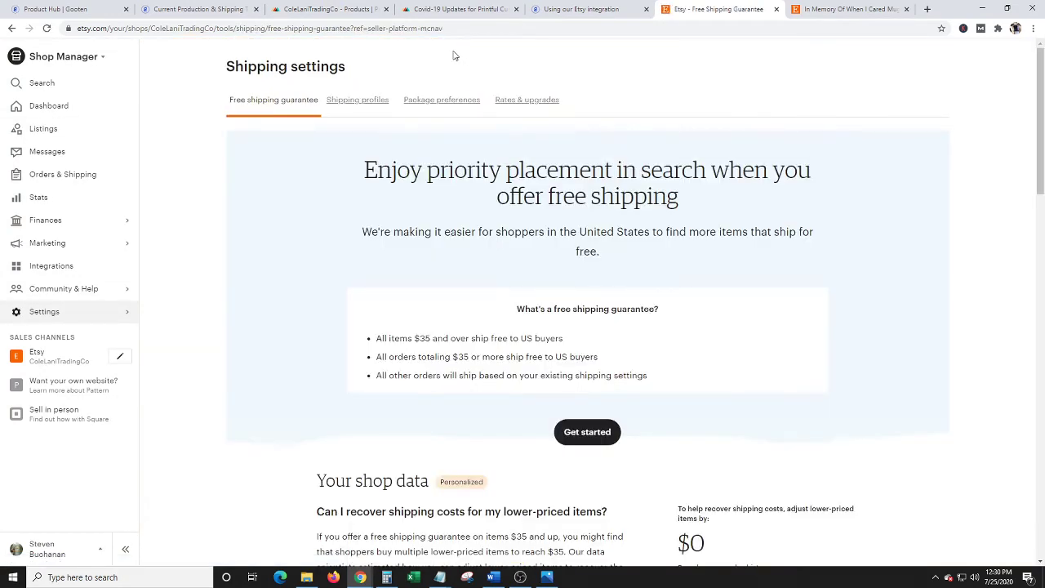
{"action": "left_click", "coordinate": [357, 99]}
{"action": "scroll", "coordinate": [833, 136], "scroll_direction": "down", "scroll_amount": 1}
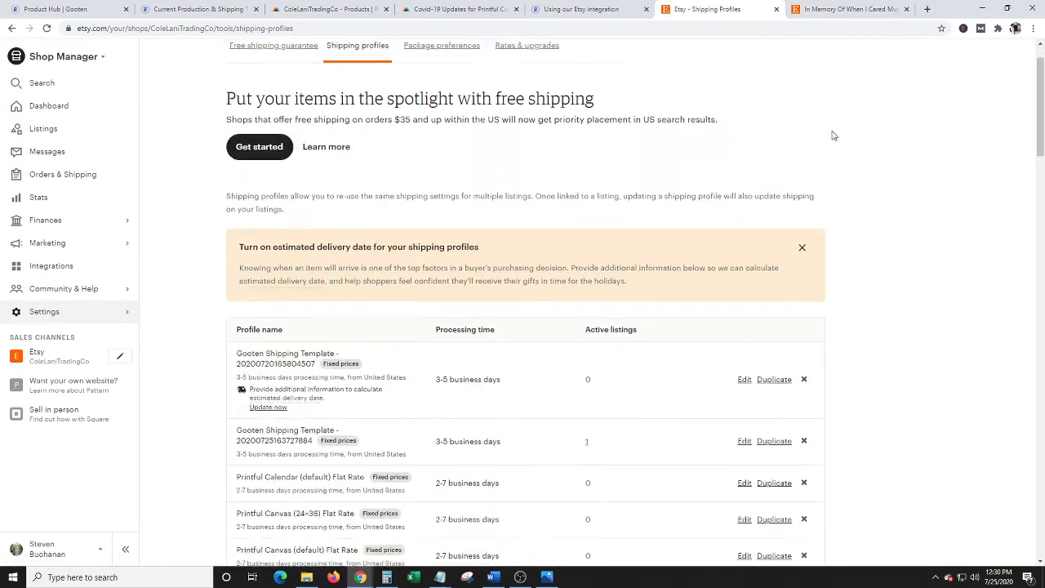
{"action": "scroll", "coordinate": [816, 140], "scroll_direction": "down", "scroll_amount": 2}
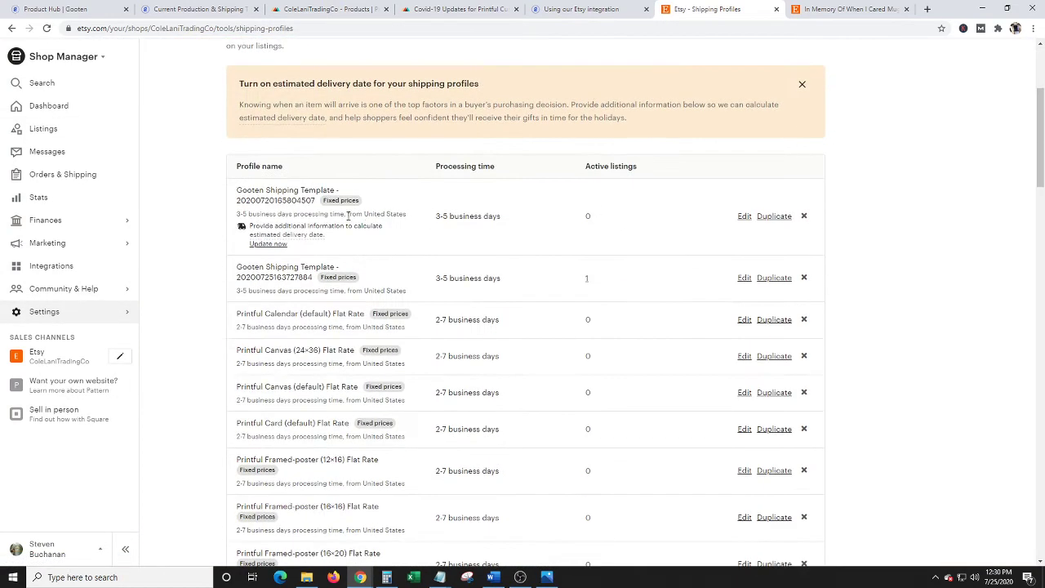
Step: Open the second Gooten shipping template and review its shipping rates
{"action": "left_click", "coordinate": [745, 278]}
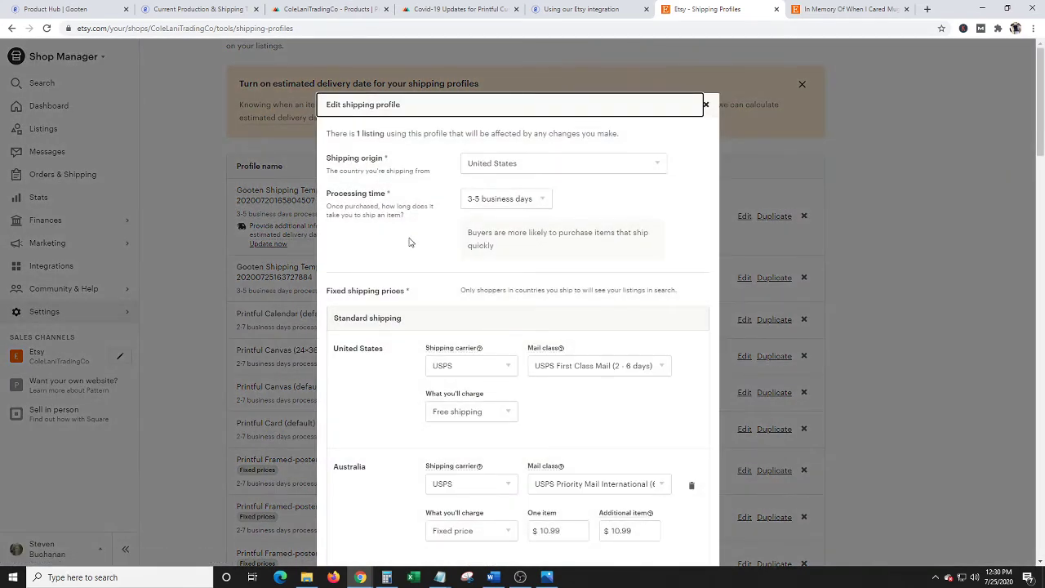
{"action": "scroll", "coordinate": [391, 265], "scroll_direction": "down", "scroll_amount": 1}
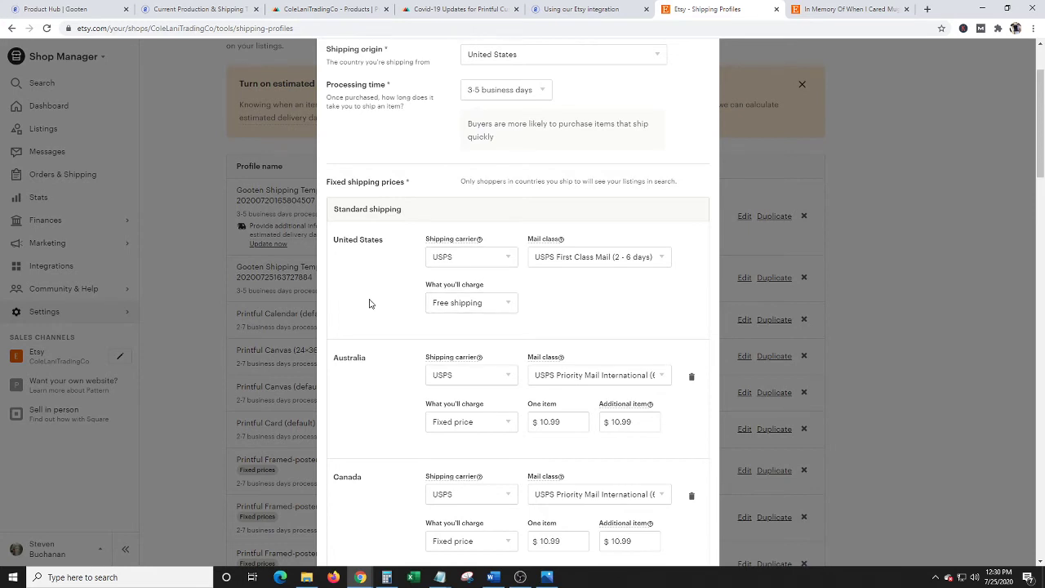
{"action": "scroll", "coordinate": [400, 265], "scroll_direction": "down", "scroll_amount": 1}
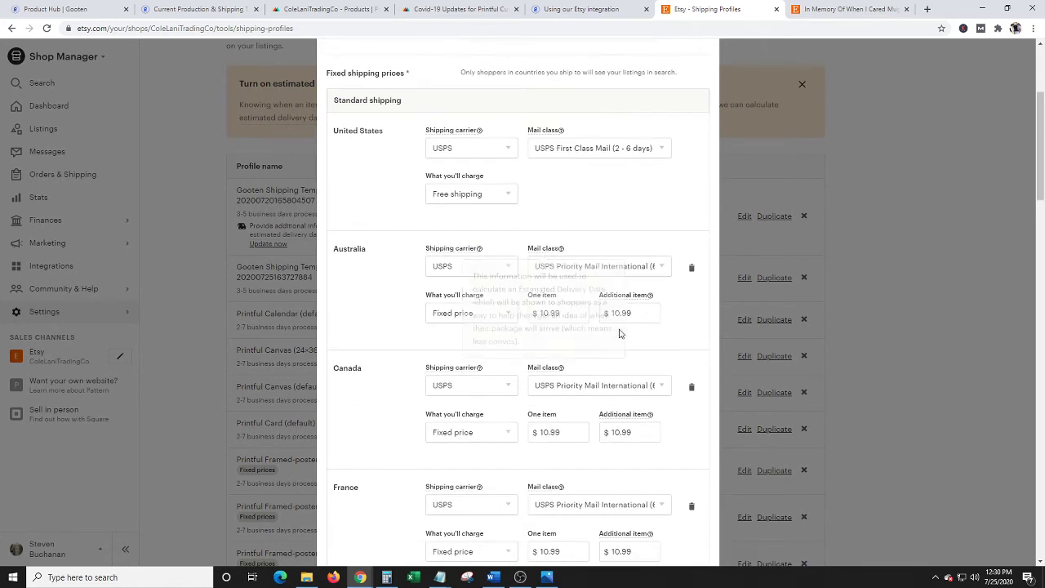
{"action": "scroll", "coordinate": [355, 264], "scroll_direction": "down", "scroll_amount": 4}
{"action": "scroll", "coordinate": [354, 263], "scroll_direction": "up", "scroll_amount": 5}
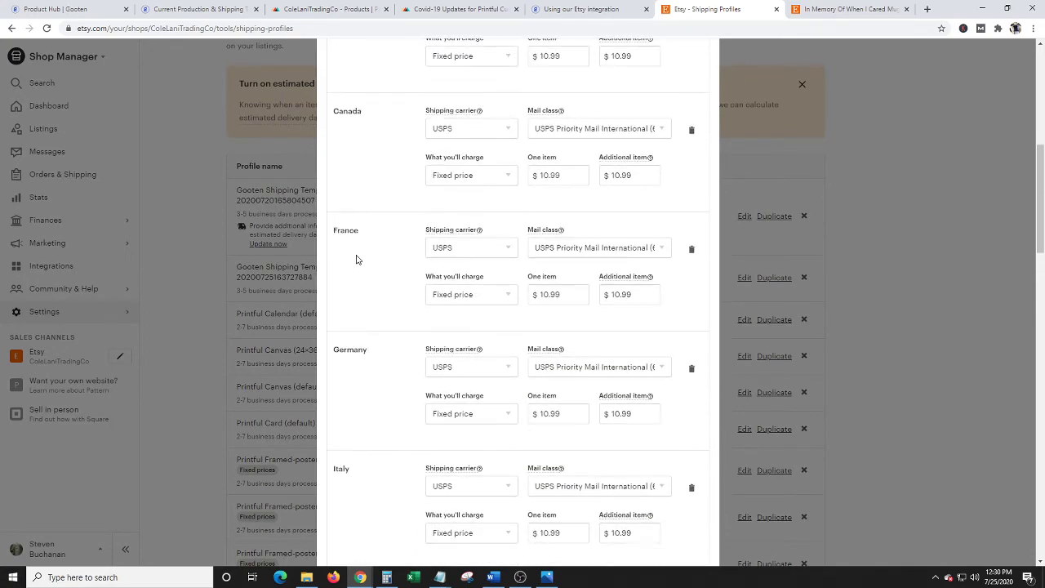
{"action": "scroll", "coordinate": [365, 256], "scroll_direction": "down", "scroll_amount": 3}
{"action": "scroll", "coordinate": [365, 256], "scroll_direction": "down", "scroll_amount": 15}
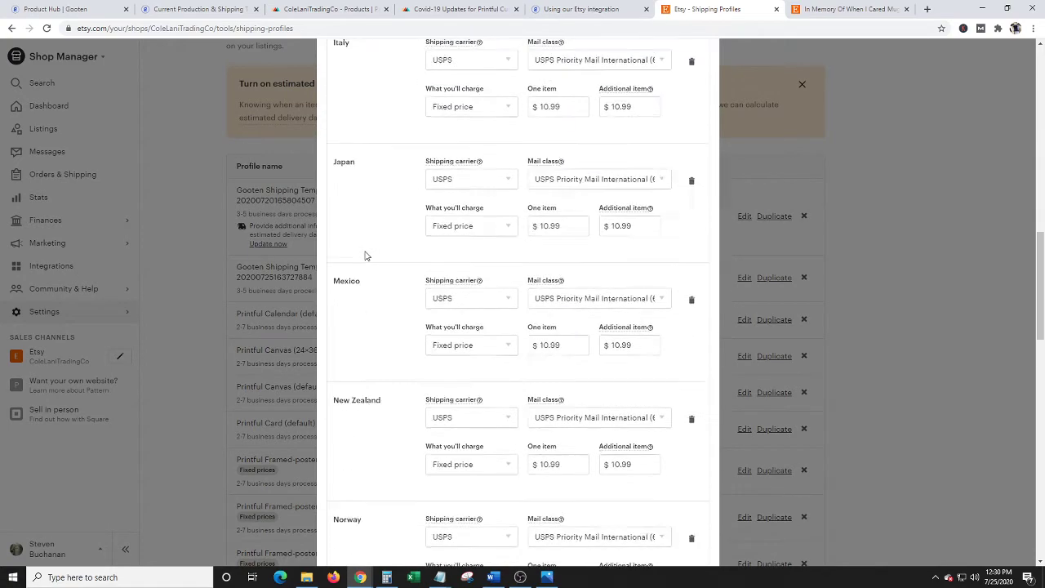
{"action": "scroll", "coordinate": [365, 255], "scroll_direction": "up", "scroll_amount": 2}
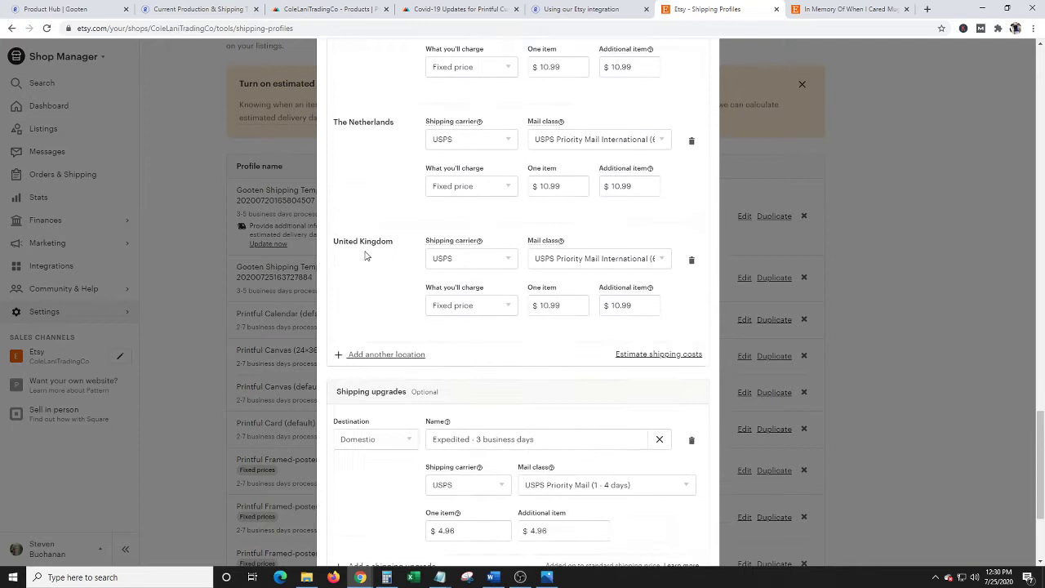
{"action": "scroll", "coordinate": [365, 255], "scroll_direction": "down", "scroll_amount": 1}
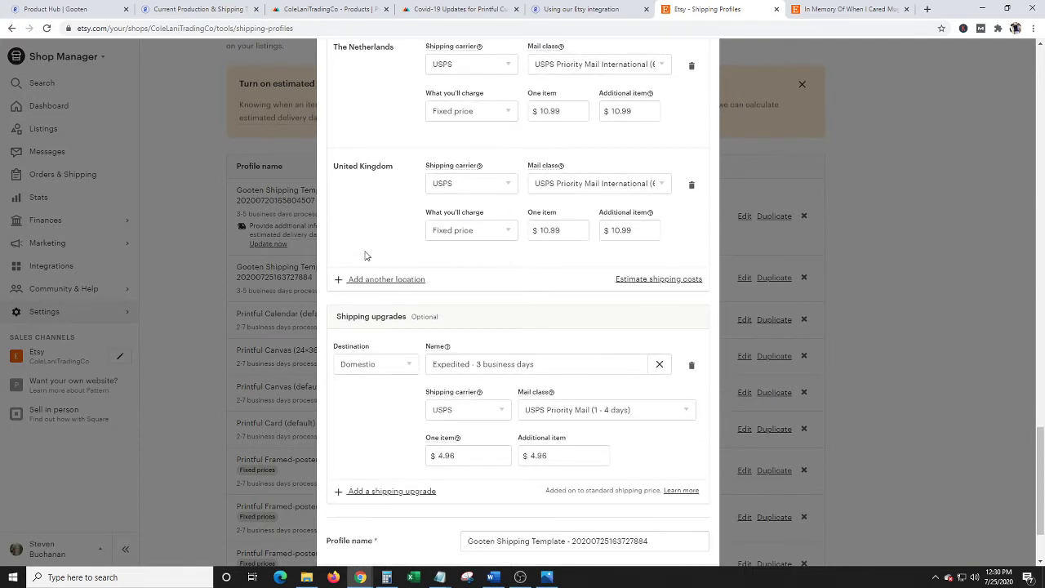
{"action": "scroll", "coordinate": [365, 256], "scroll_direction": "down", "scroll_amount": 1}
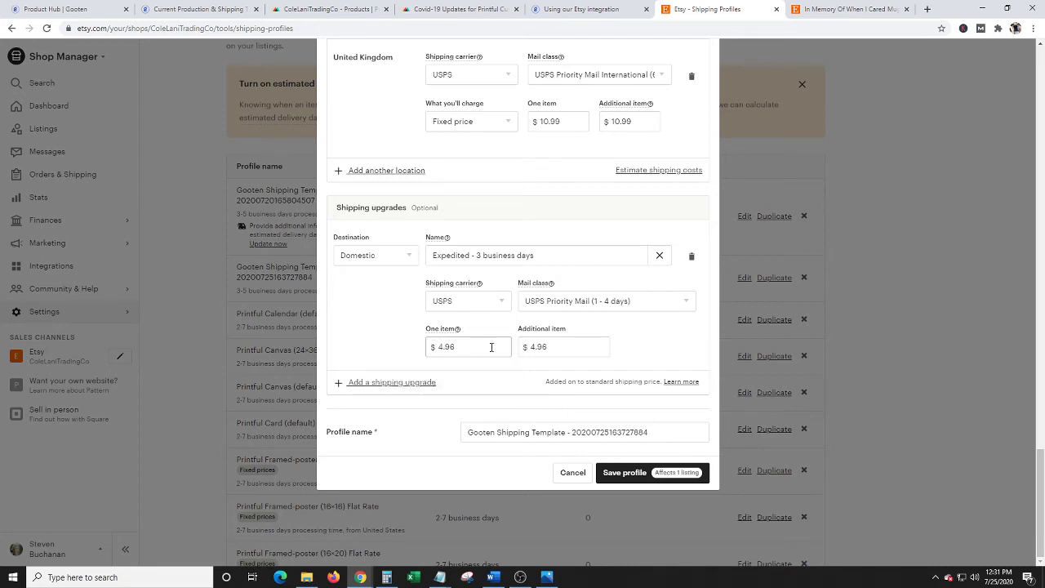
Step: Check the profile's upgrades, then close the editor without saving
{"action": "scroll", "coordinate": [379, 333], "scroll_direction": "up", "scroll_amount": 7}
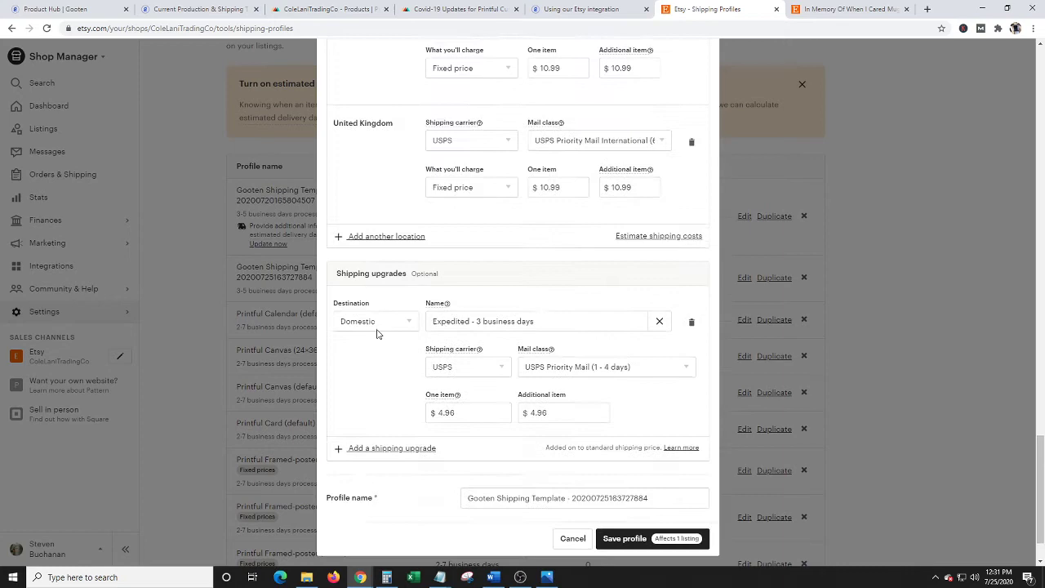
{"action": "scroll", "coordinate": [376, 333], "scroll_direction": "up", "scroll_amount": 10}
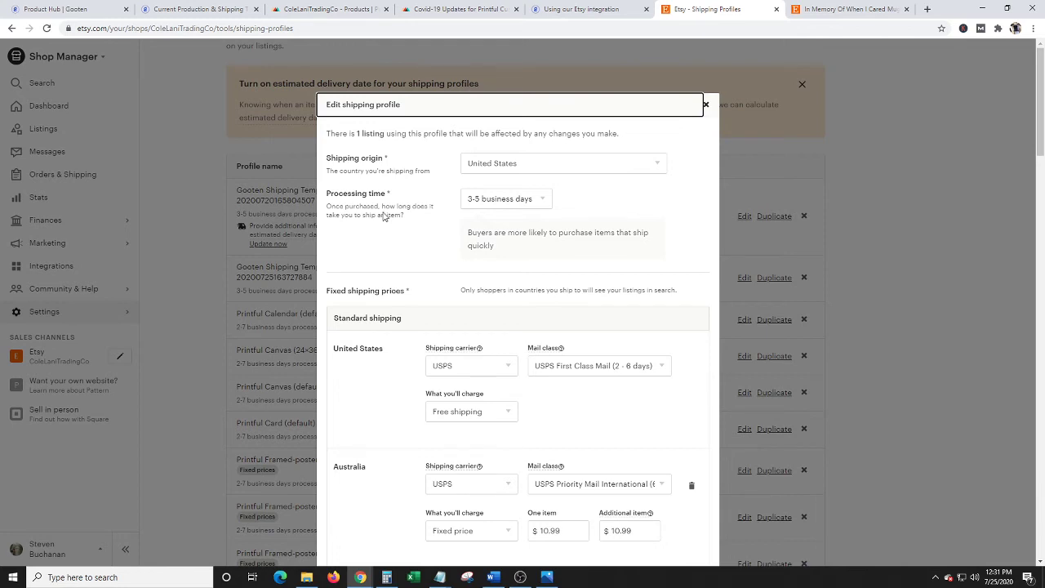
{"action": "scroll", "coordinate": [384, 217], "scroll_direction": "down", "scroll_amount": 1}
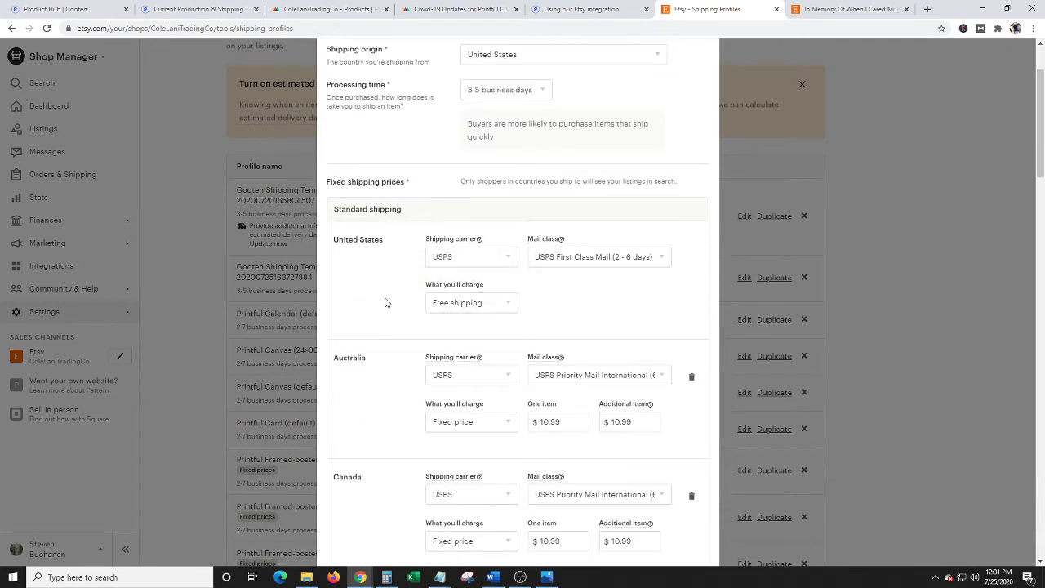
{"action": "scroll", "coordinate": [385, 302], "scroll_direction": "up", "scroll_amount": 1}
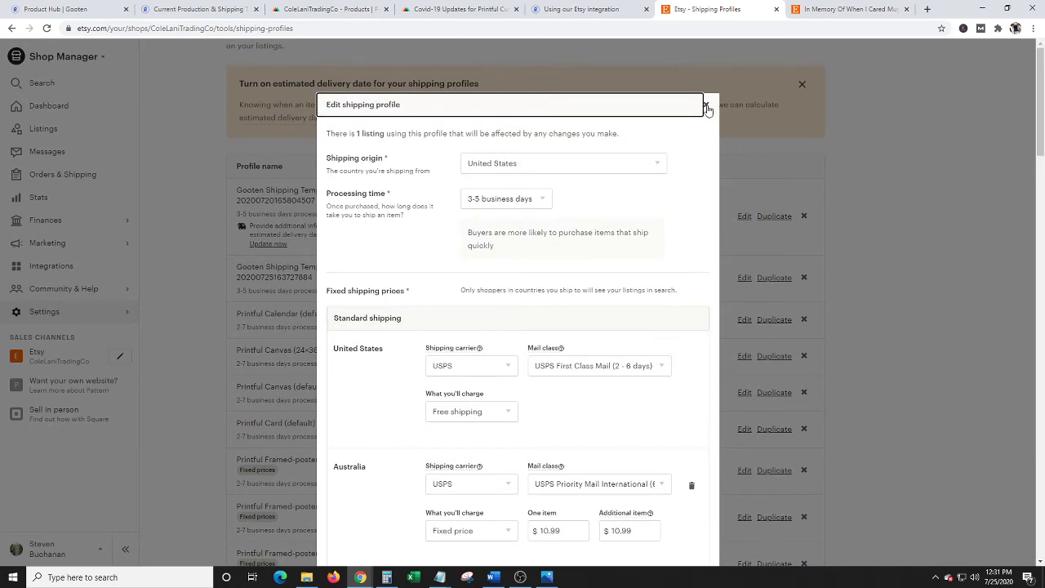
{"action": "left_click", "coordinate": [707, 108]}
{"action": "scroll", "coordinate": [887, 178], "scroll_direction": "up", "scroll_amount": 2}
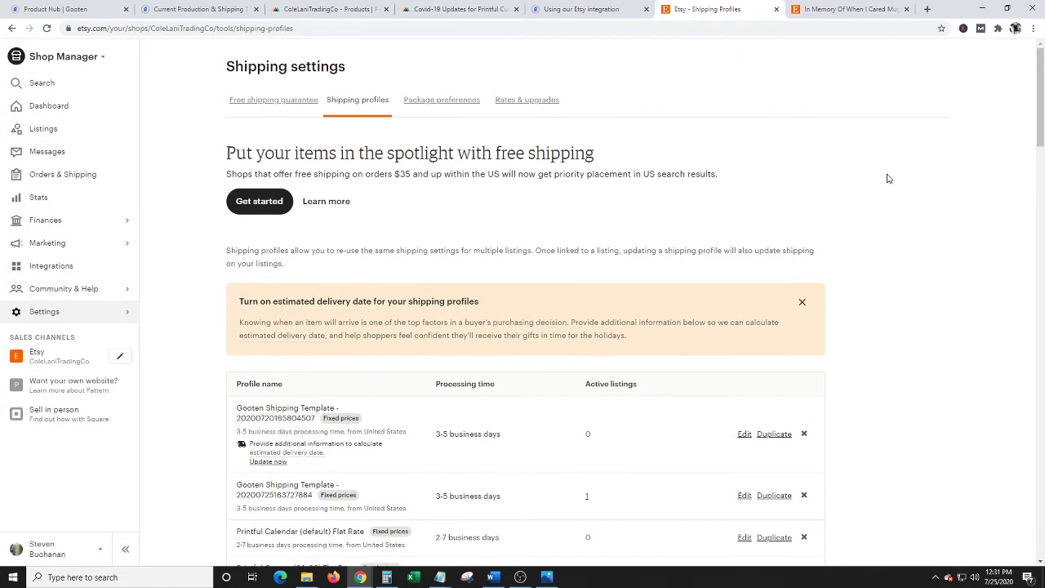
Step: Show the Etsy shop's listings filtered to drafts
{"action": "left_click", "coordinate": [849, 9]}
{"action": "left_click", "coordinate": [711, 9]}
{"action": "left_click", "coordinate": [49, 129]}
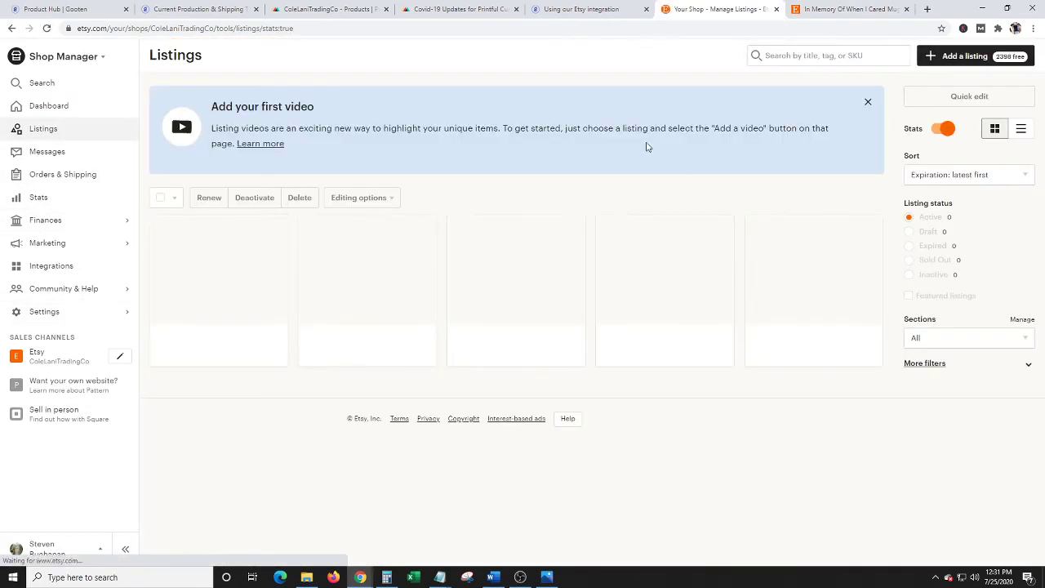
{"action": "left_click", "coordinate": [921, 232]}
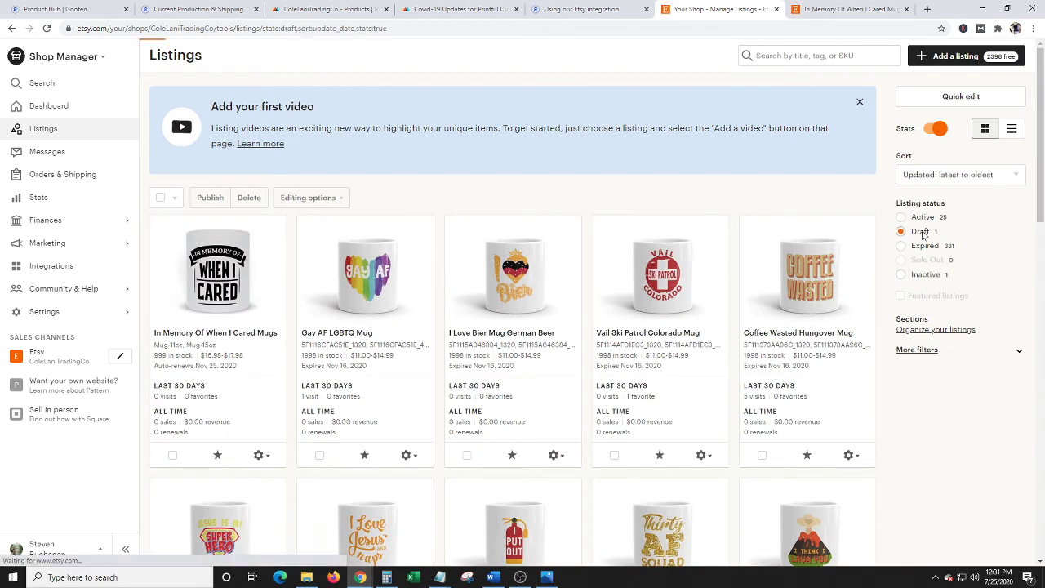
Step: Publish the Allergic to Mondays Mug draft, then return to Gooten's Product Hub
{"action": "left_click", "coordinate": [172, 455]}
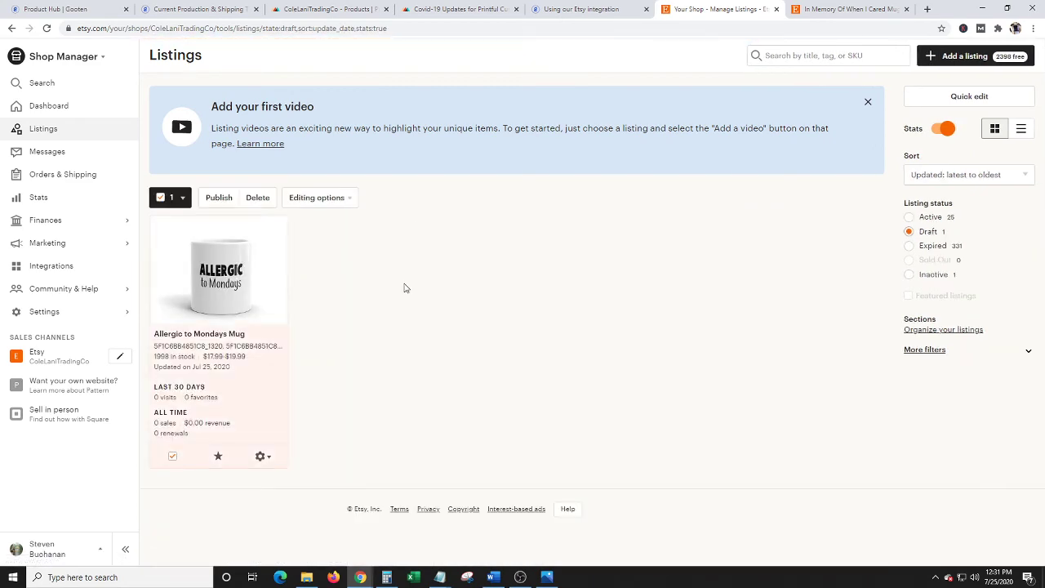
{"action": "left_click", "coordinate": [219, 198]}
{"action": "left_click", "coordinate": [589, 396]}
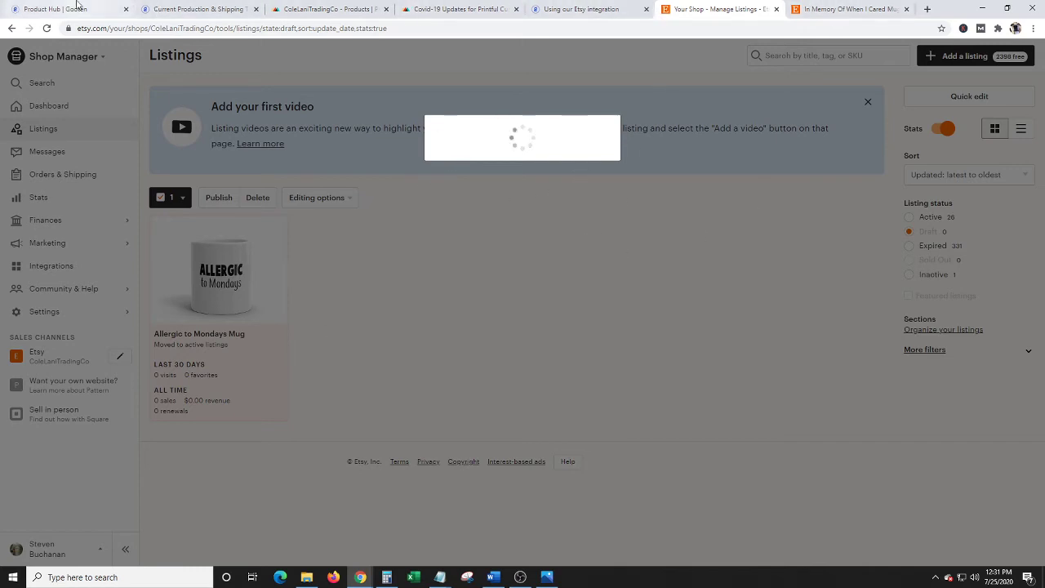
{"action": "left_click", "coordinate": [78, 5]}
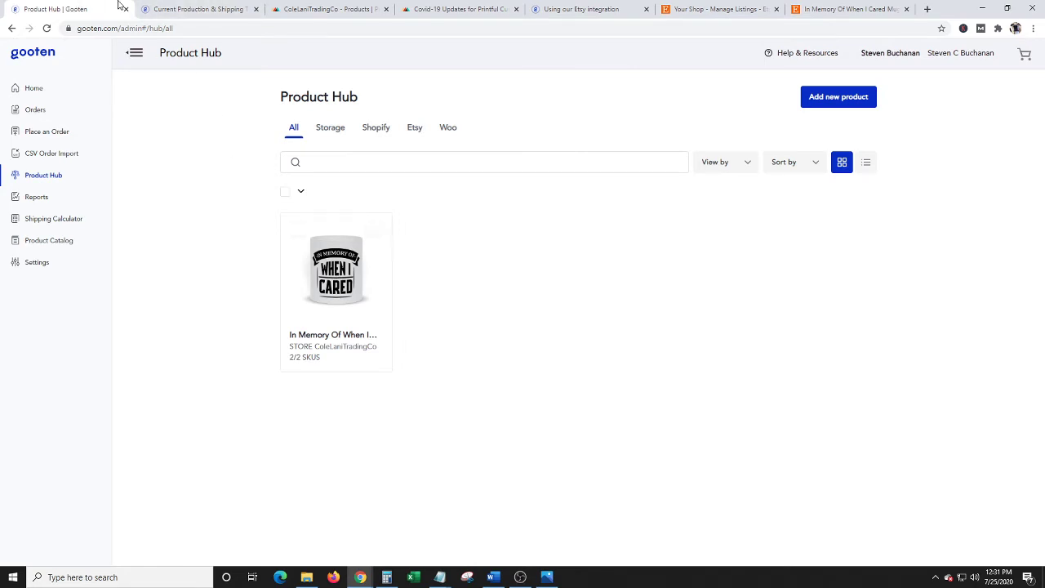
Step: Glance at Gooten's shipping times, then reload Etsy's 26 active listings led by the new mug
{"action": "left_click", "coordinate": [209, 8]}
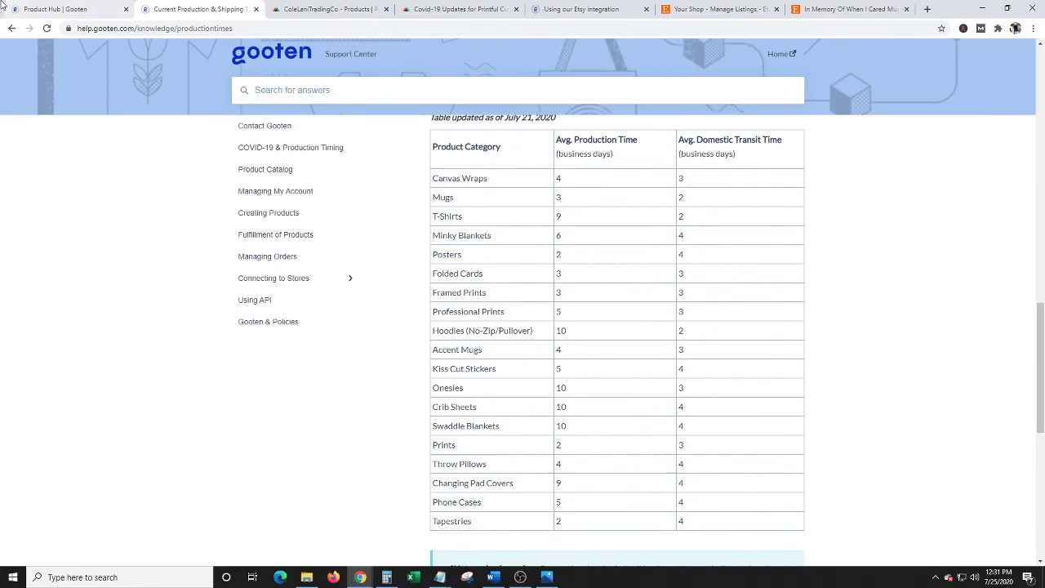
{"action": "left_click", "coordinate": [35, 8]}
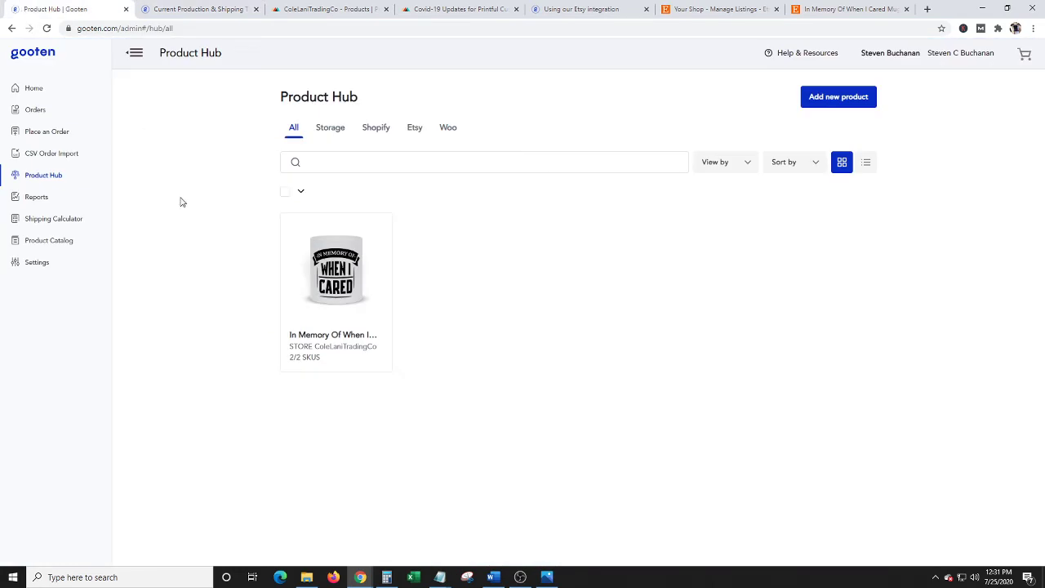
{"action": "left_click", "coordinate": [686, 8]}
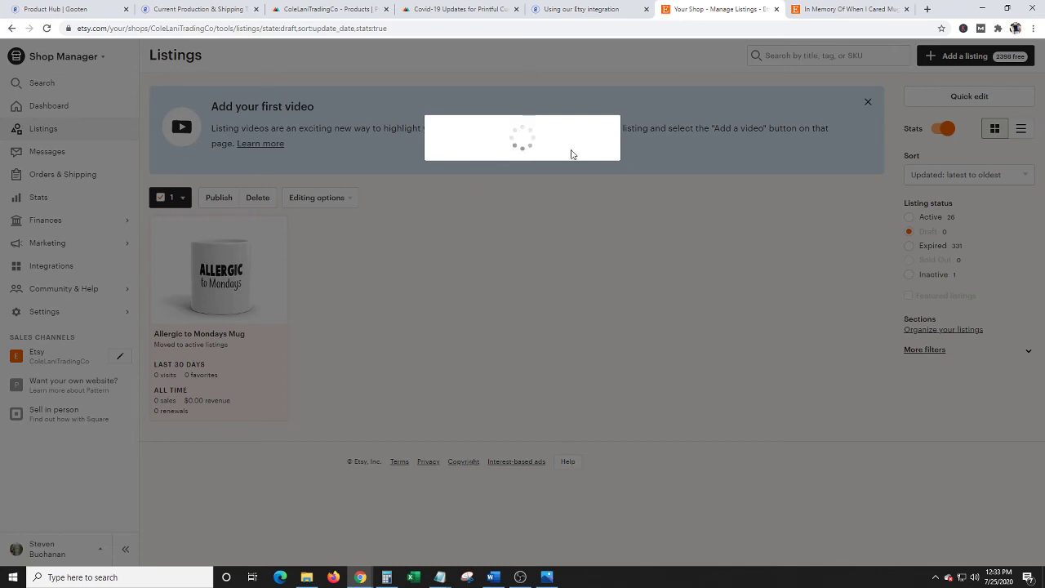
{"action": "left_click", "coordinate": [47, 27]}
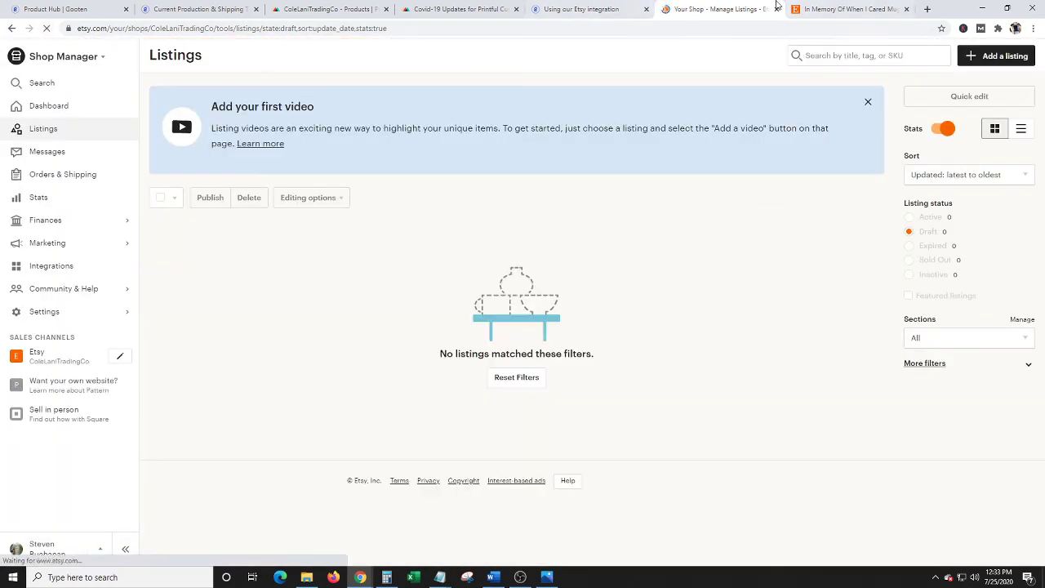
{"action": "left_click", "coordinate": [949, 221]}
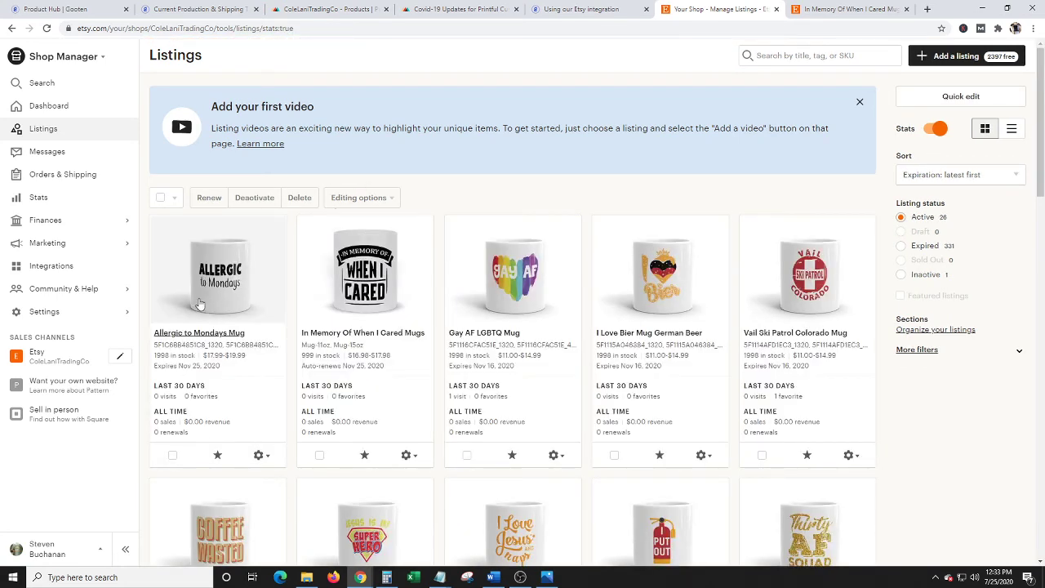
Step: View the live Allergic to Mondays Mug listing and its free shipping and delivery details
{"action": "left_click", "coordinate": [259, 455]}
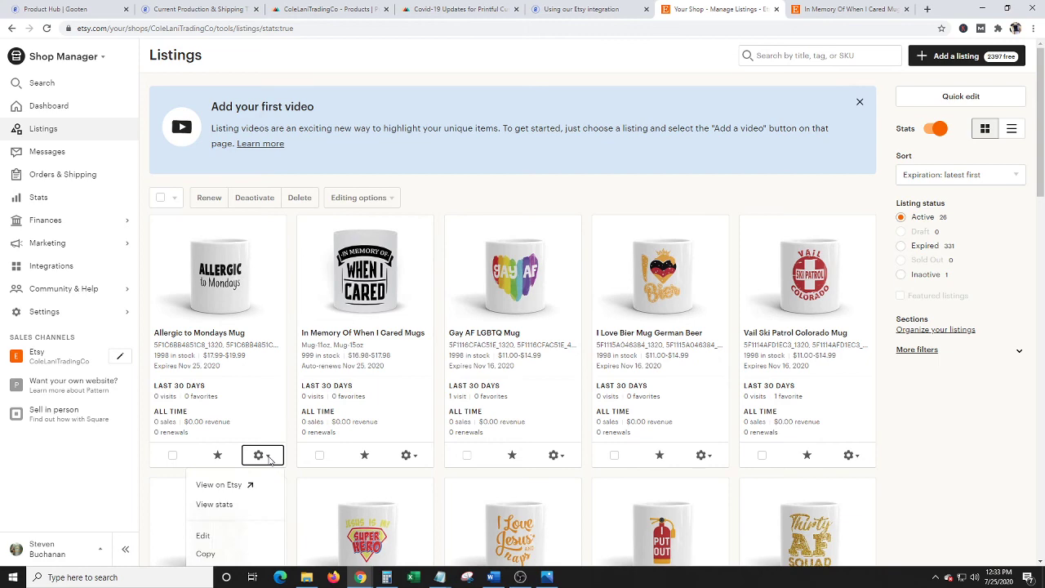
{"action": "left_click", "coordinate": [239, 483]}
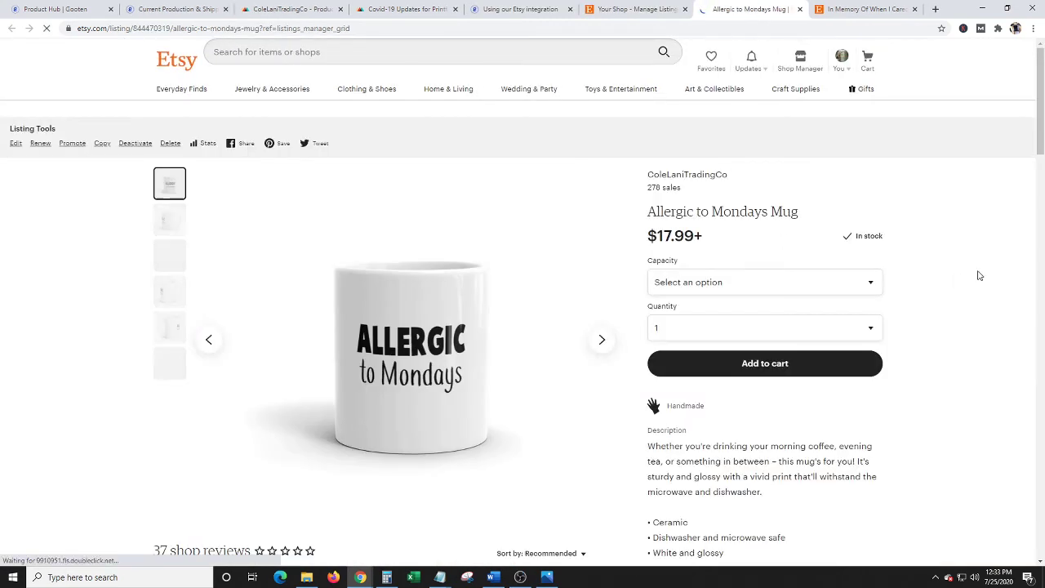
{"action": "scroll", "coordinate": [971, 164], "scroll_direction": "down", "scroll_amount": 1}
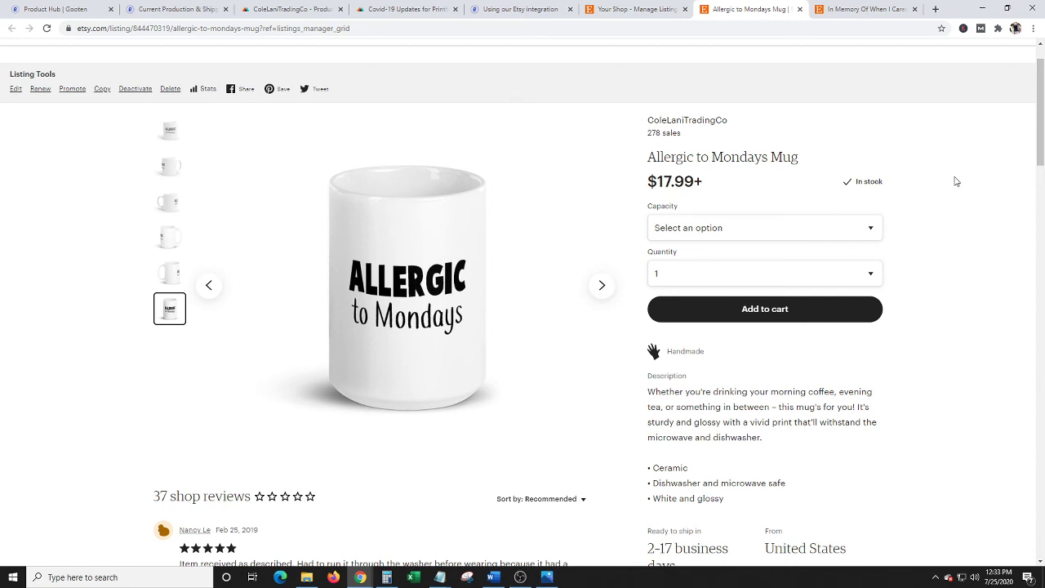
{"action": "scroll", "coordinate": [957, 182], "scroll_direction": "down", "scroll_amount": 3}
{"action": "scroll", "coordinate": [956, 181], "scroll_direction": "down", "scroll_amount": 1}
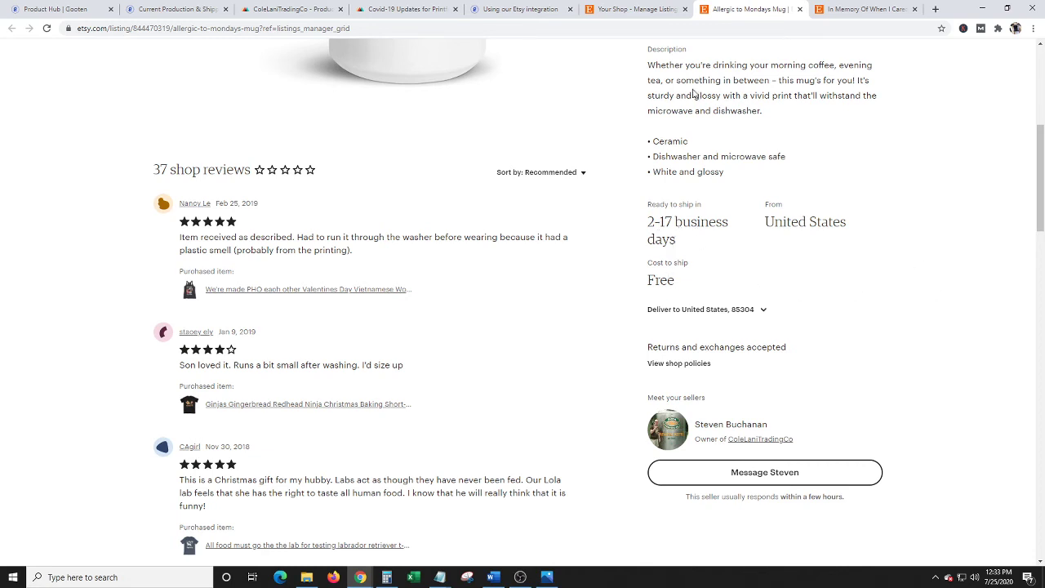
{"action": "left_click", "coordinate": [408, 9]}
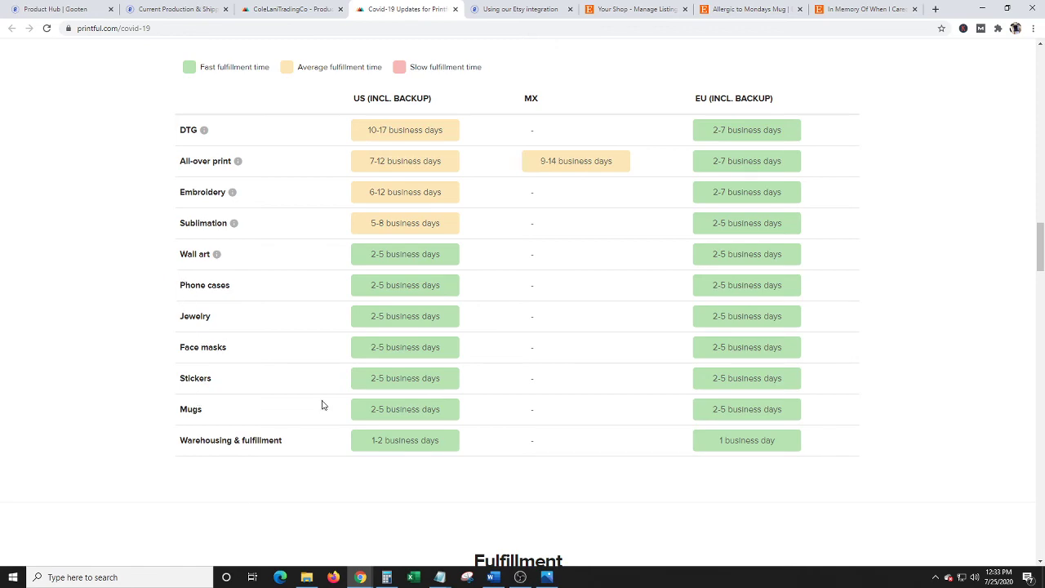
{"action": "left_click", "coordinate": [532, 9]}
{"action": "left_click", "coordinate": [755, 9]}
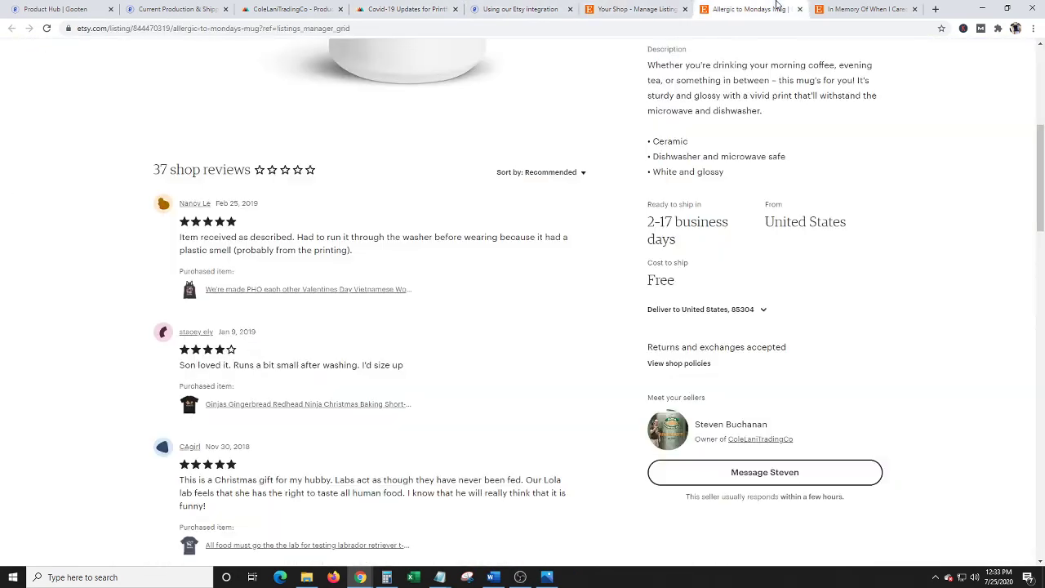
{"action": "left_click", "coordinate": [862, 9]}
{"action": "scroll", "coordinate": [922, 198], "scroll_direction": "down", "scroll_amount": 1}
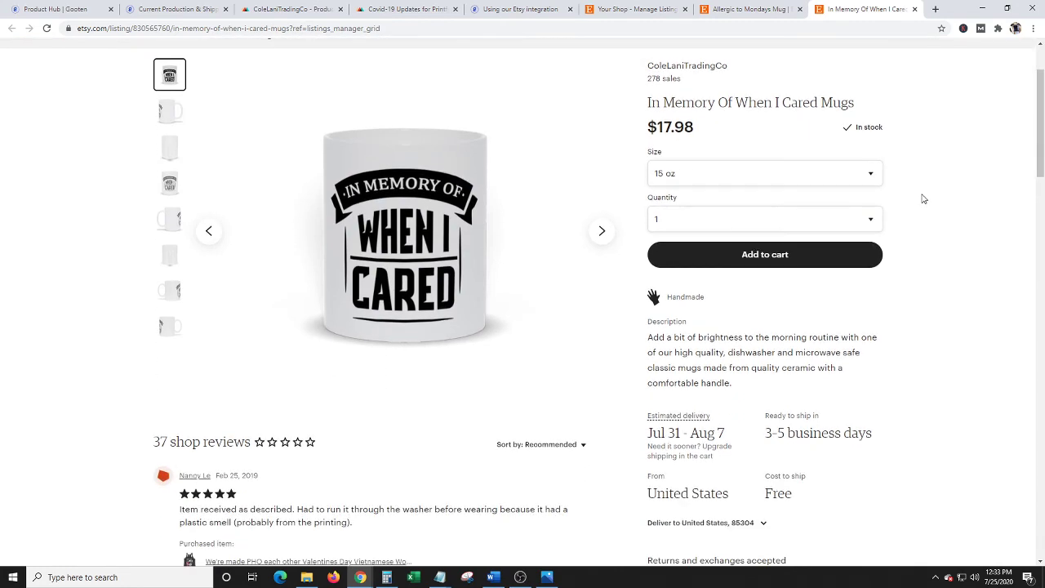
{"action": "scroll", "coordinate": [923, 198], "scroll_direction": "up", "scroll_amount": 1}
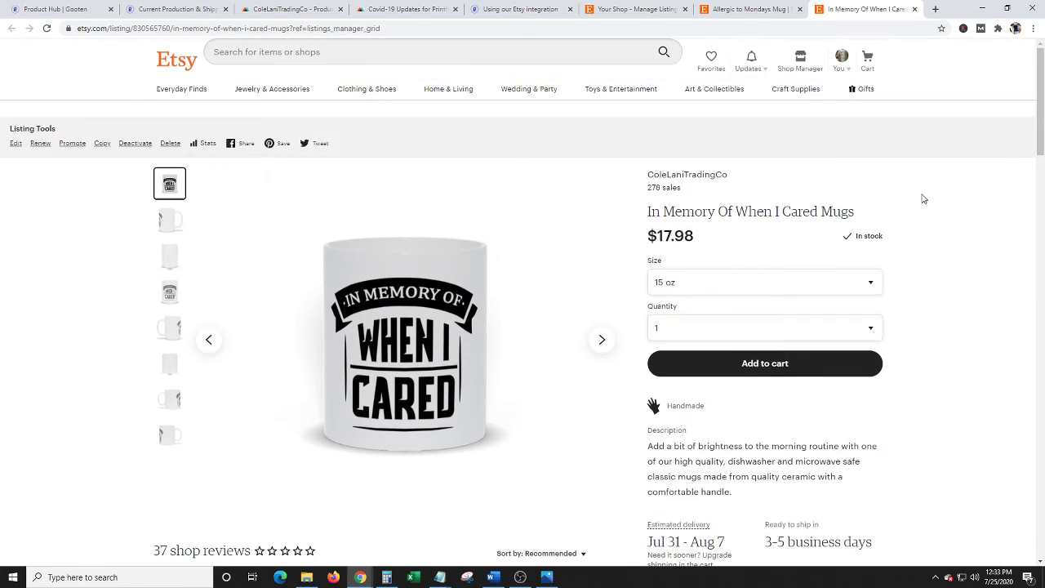
{"action": "scroll", "coordinate": [923, 198], "scroll_direction": "down", "scroll_amount": 2}
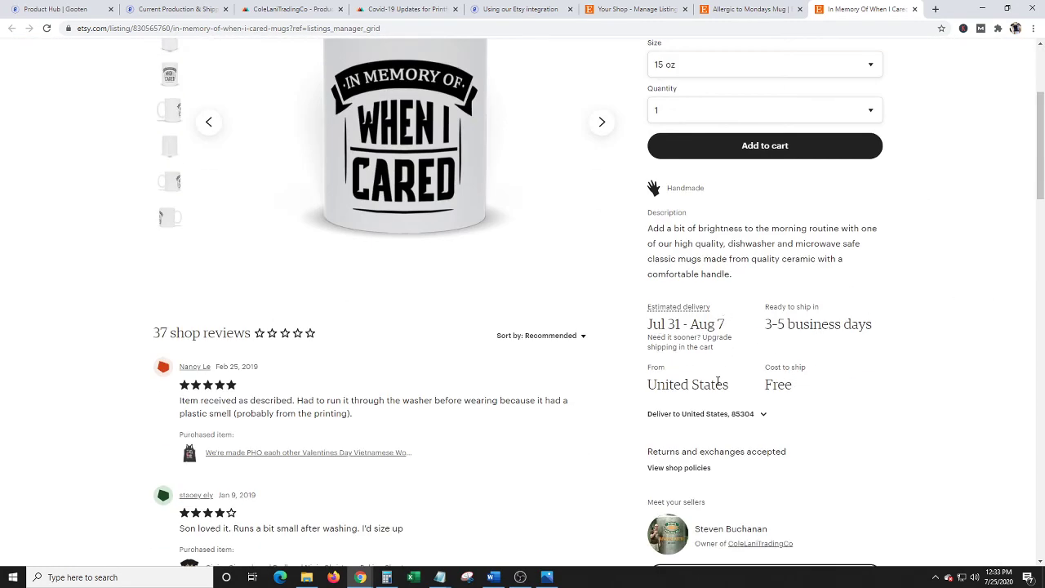
{"action": "left_click", "coordinate": [756, 9]}
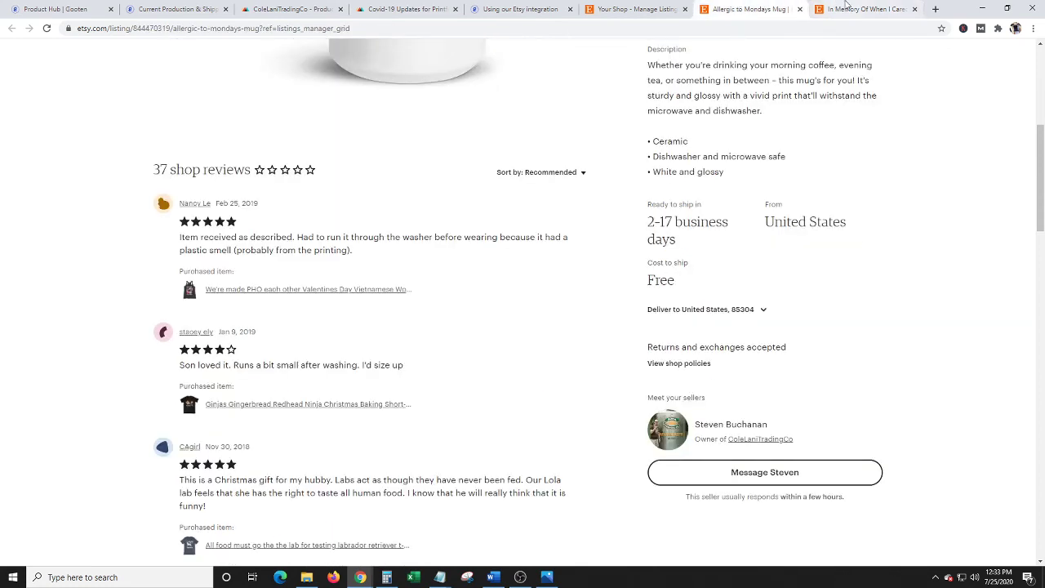
{"action": "scroll", "coordinate": [782, 149], "scroll_direction": "up", "scroll_amount": 4}
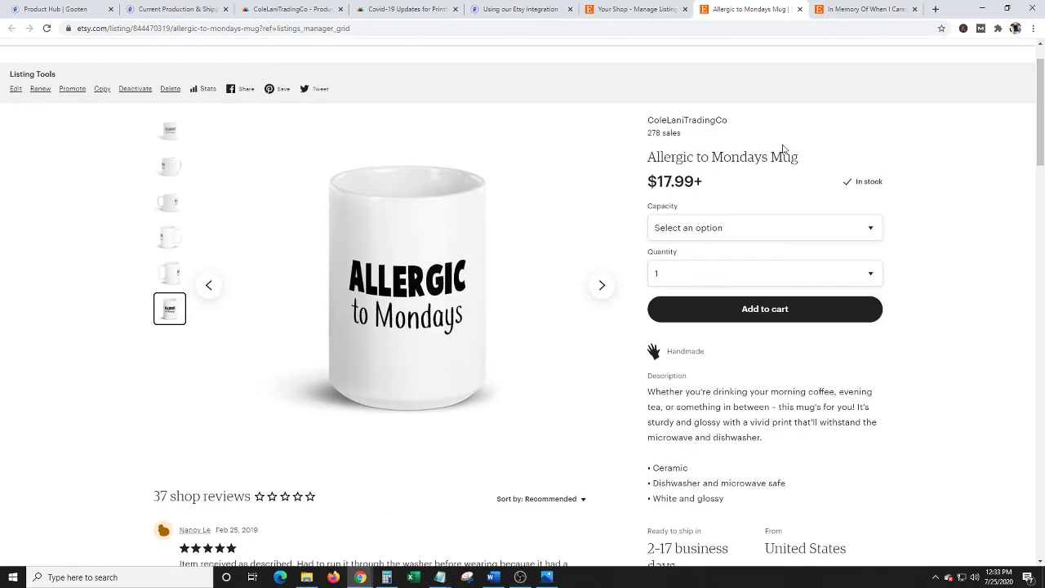
{"action": "scroll", "coordinate": [893, 74], "scroll_direction": "down", "scroll_amount": 1}
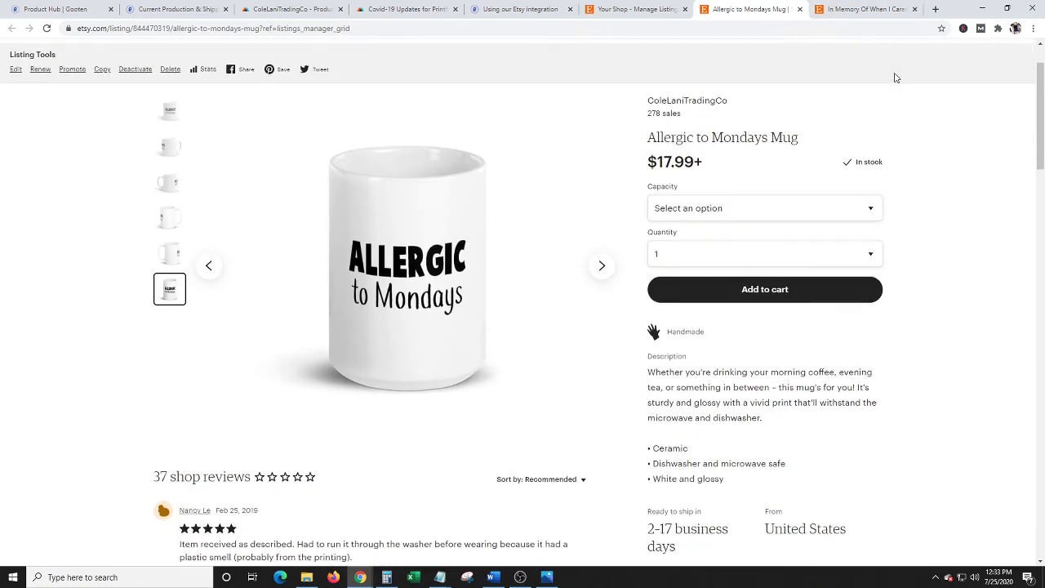
{"action": "scroll", "coordinate": [816, 278], "scroll_direction": "down", "scroll_amount": 2}
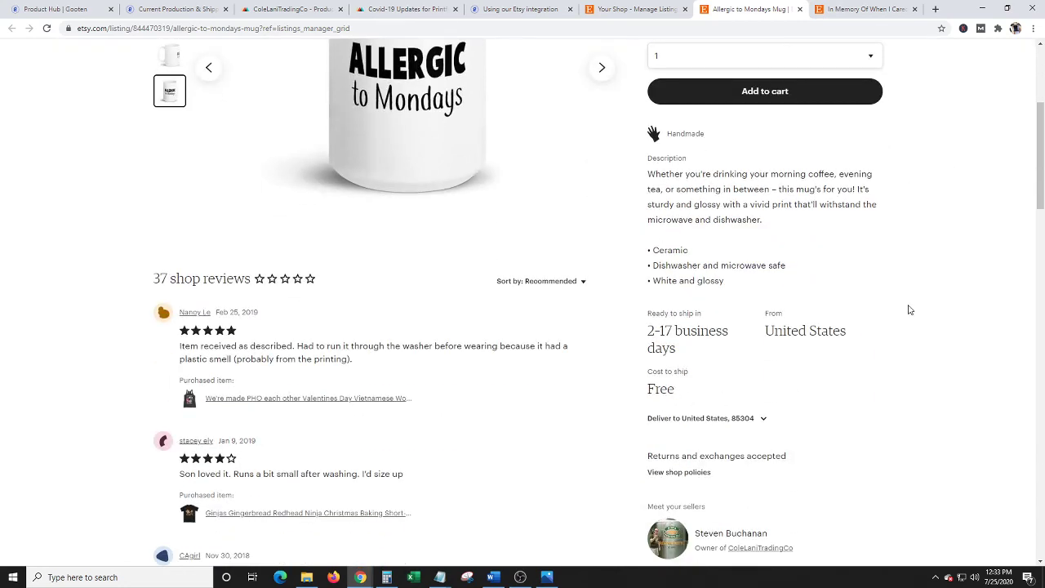
{"action": "scroll", "coordinate": [909, 307], "scroll_direction": "down", "scroll_amount": 3}
{"action": "scroll", "coordinate": [909, 309], "scroll_direction": "up", "scroll_amount": 6}
{"action": "scroll", "coordinate": [677, 267], "scroll_direction": "down", "scroll_amount": 3}
Step: Check the Allergic to Mondays Mug's capacity choices without picking one
{"action": "scroll", "coordinate": [866, 327], "scroll_direction": "up", "scroll_amount": 4}
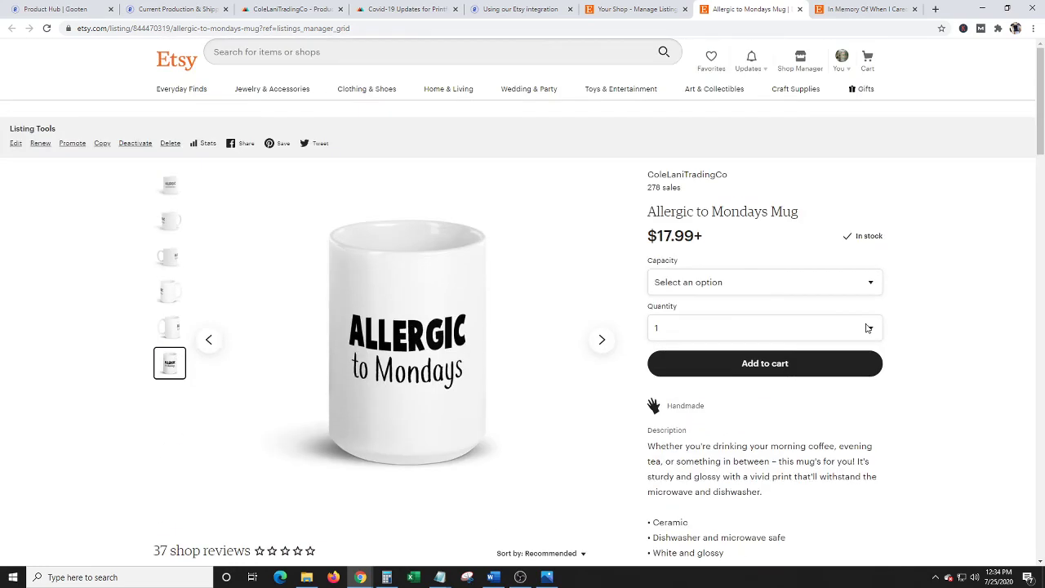
{"action": "left_click", "coordinate": [637, 9]}
{"action": "left_click", "coordinate": [748, 9]}
{"action": "left_click", "coordinate": [863, 282]}
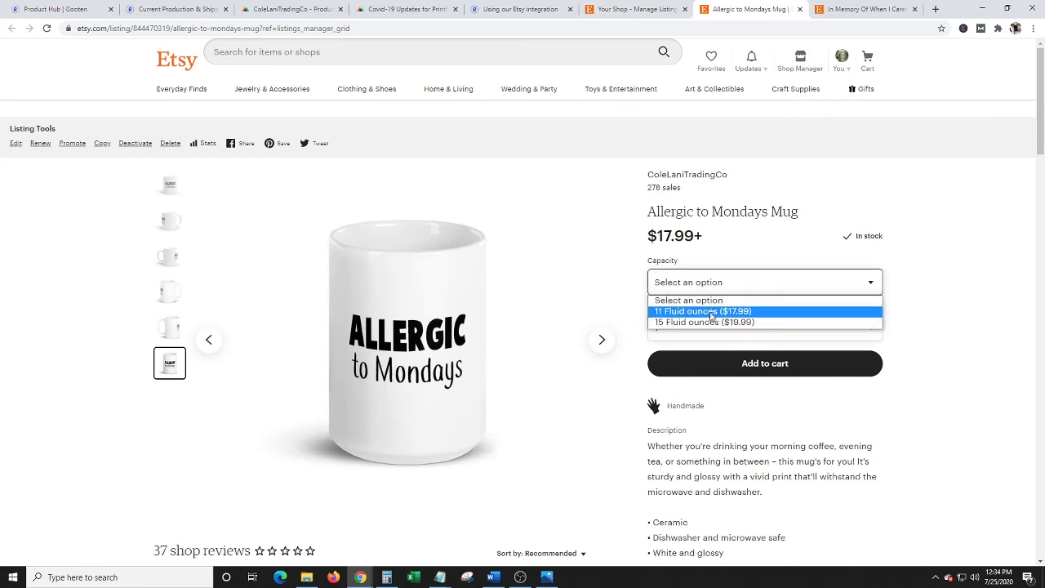
{"action": "left_click", "coordinate": [973, 215]}
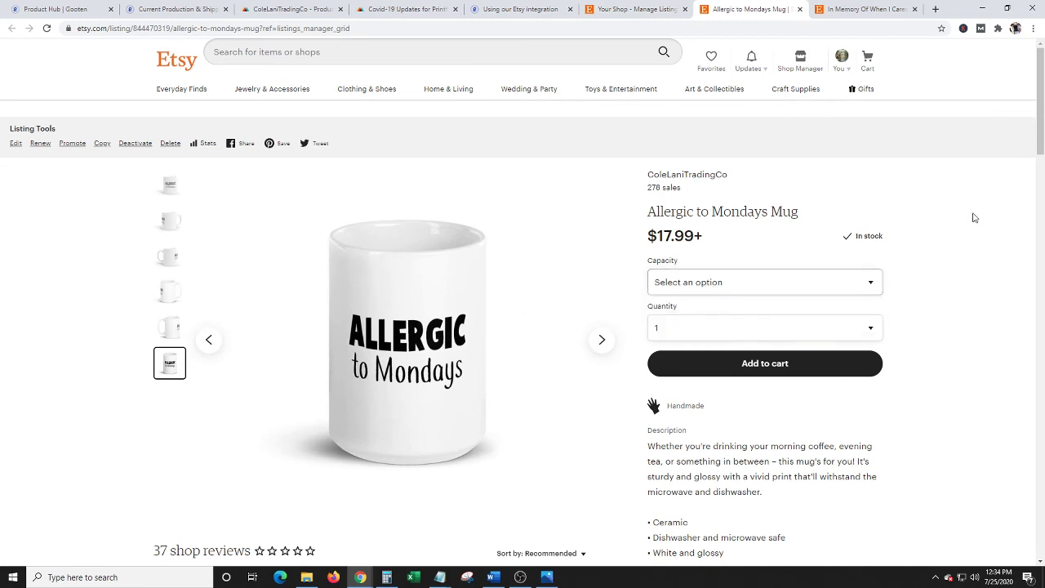
Step: Compare the In Memory Of When I Cared mug at 11 oz ($16.98) and 15 oz ($17.98)
{"action": "left_click", "coordinate": [857, 9]}
{"action": "scroll", "coordinate": [957, 196], "scroll_direction": "up", "scroll_amount": 3}
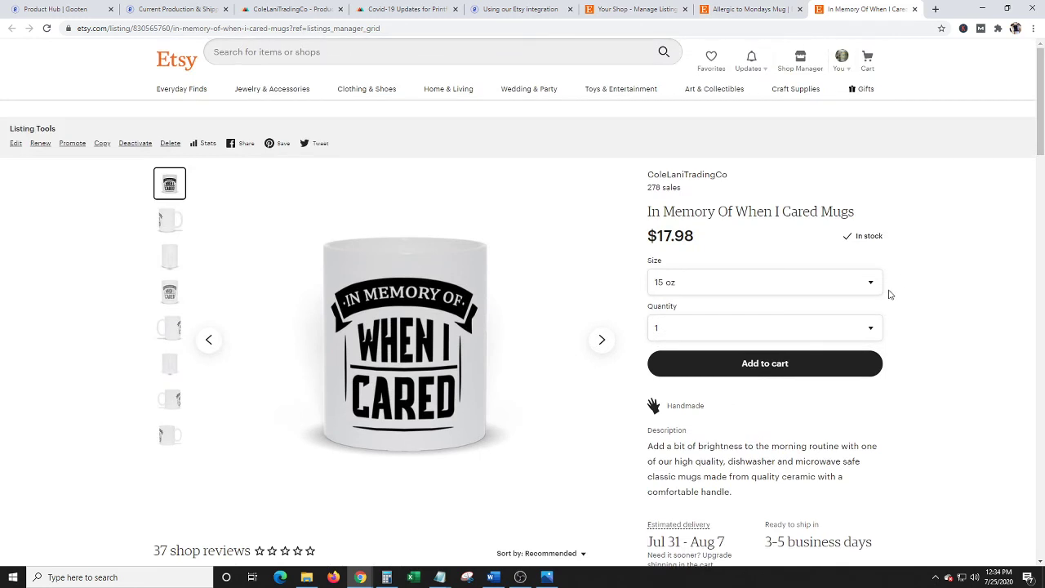
{"action": "left_click", "coordinate": [865, 280]}
{"action": "left_click", "coordinate": [690, 311]}
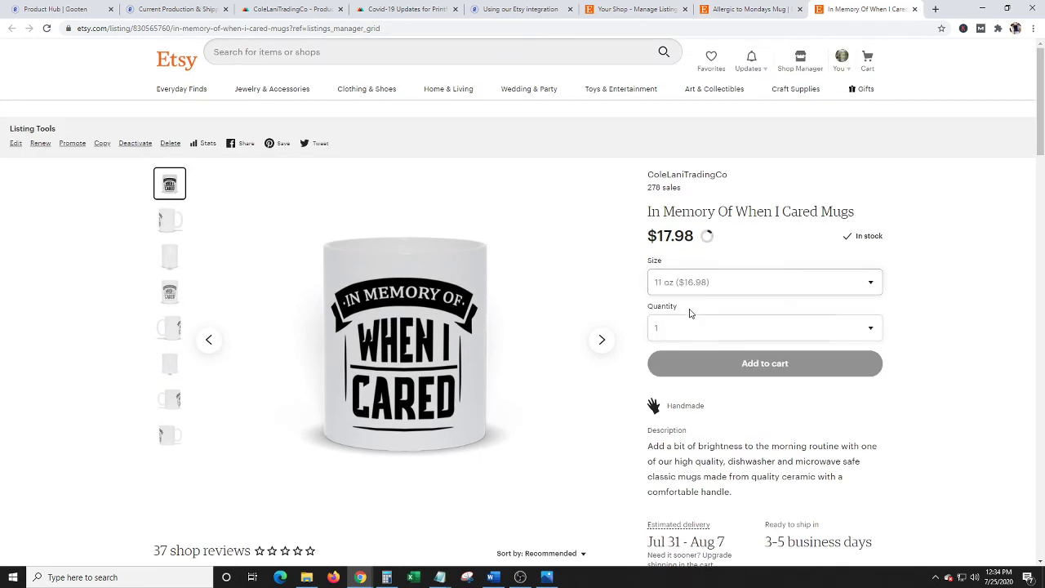
{"action": "left_click", "coordinate": [872, 284]}
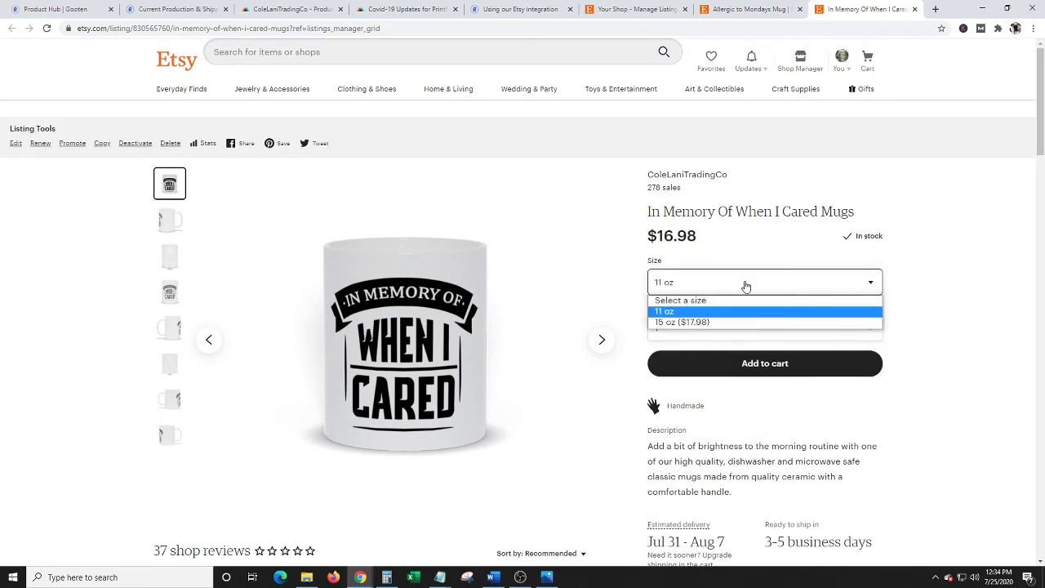
{"action": "left_click", "coordinate": [684, 323]}
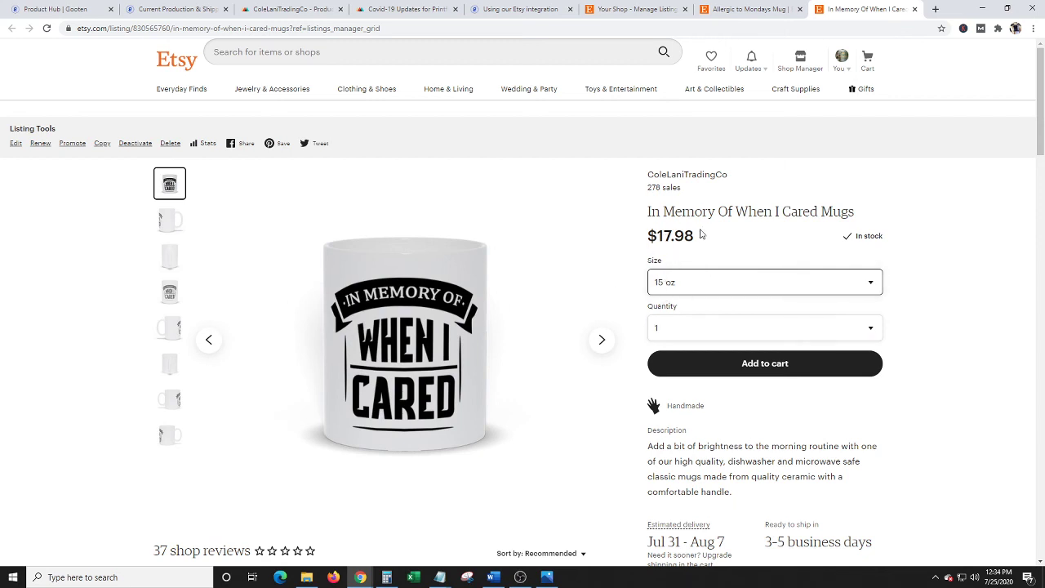
{"action": "scroll", "coordinate": [958, 236], "scroll_direction": "down", "scroll_amount": 2}
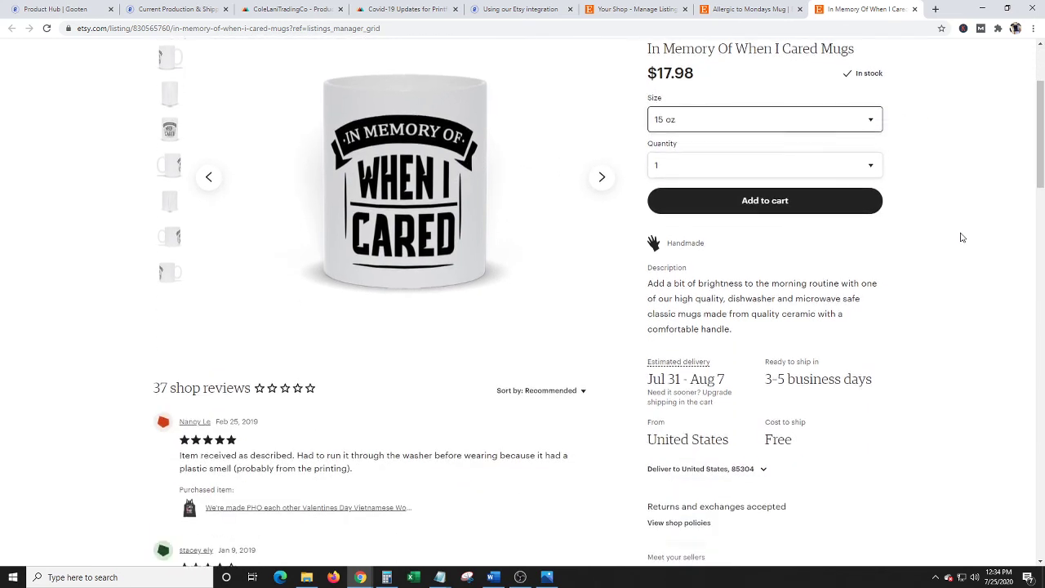
{"action": "scroll", "coordinate": [959, 236], "scroll_direction": "up", "scroll_amount": 2}
Step: Set the Allergic to Mondays Mug to 15 fluid ounces, showing $19.99
{"action": "left_click", "coordinate": [747, 9]}
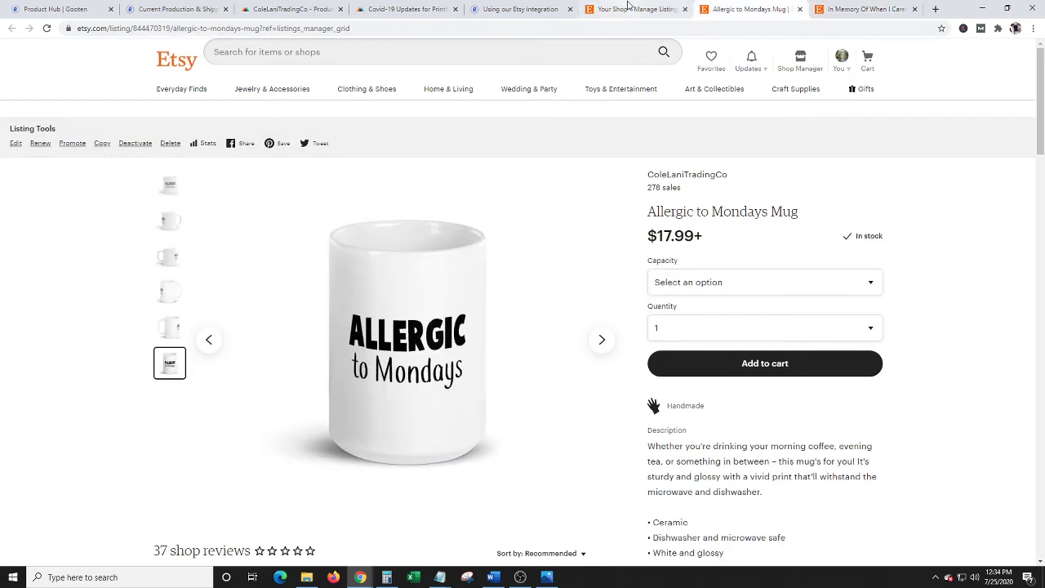
{"action": "left_click", "coordinate": [873, 282]}
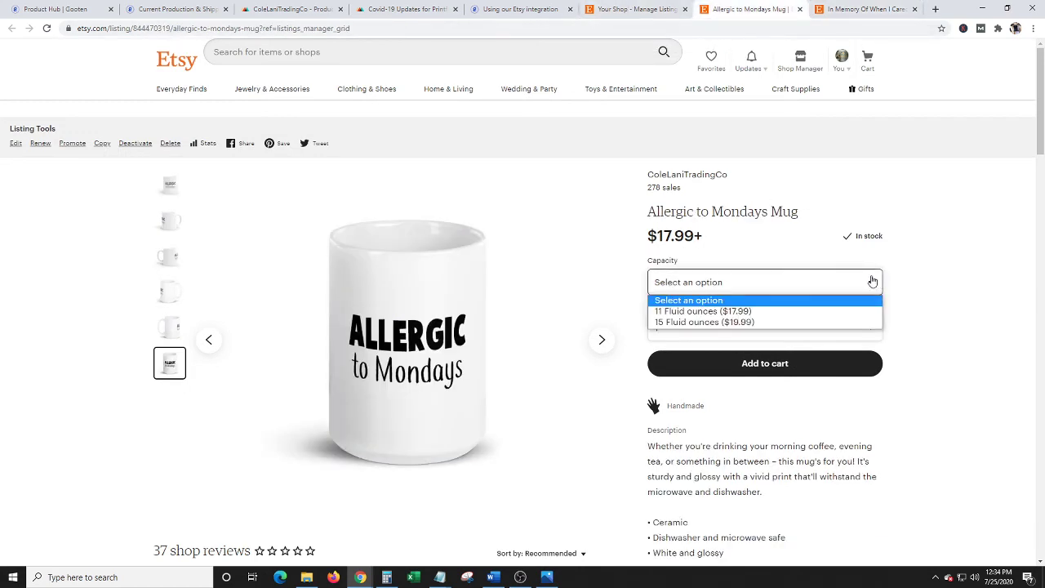
{"action": "left_click", "coordinate": [709, 322]}
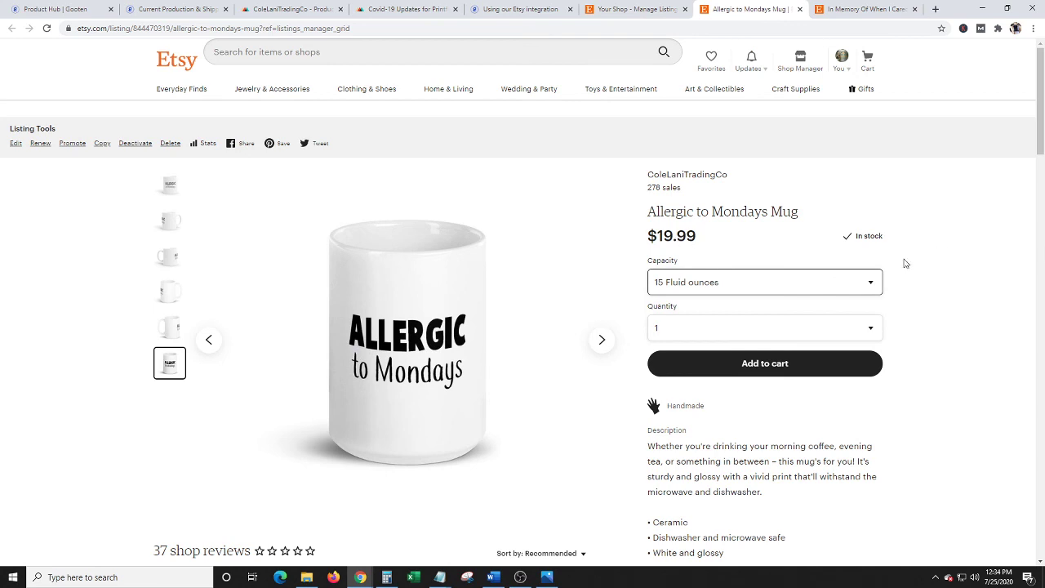
{"action": "scroll", "coordinate": [905, 263], "scroll_direction": "down", "scroll_amount": 3}
{"action": "scroll", "coordinate": [912, 272], "scroll_direction": "up", "scroll_amount": 3}
Step: Check Gooten's production times table, glancing at both mug listings and the Printful dashboard
{"action": "left_click", "coordinate": [175, 9]}
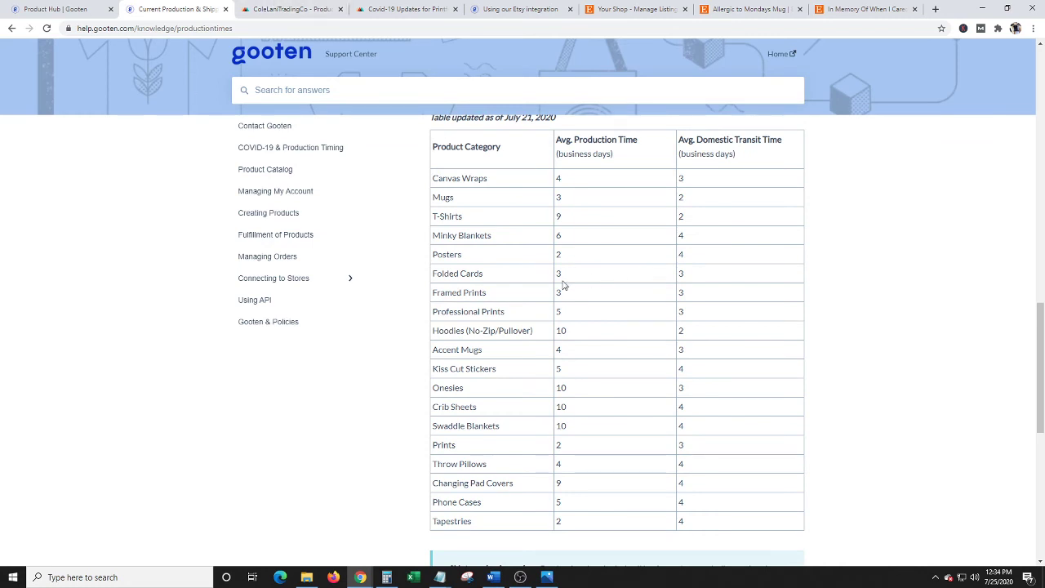
{"action": "scroll", "coordinate": [563, 283], "scroll_direction": "up", "scroll_amount": 1}
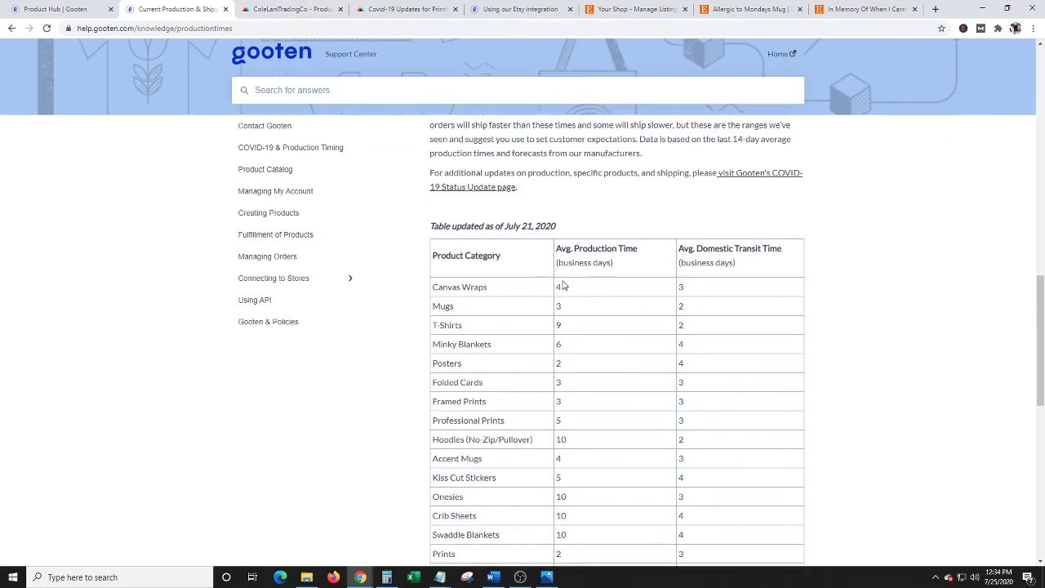
{"action": "scroll", "coordinate": [562, 283], "scroll_direction": "down", "scroll_amount": 3}
{"action": "scroll", "coordinate": [563, 283], "scroll_direction": "up", "scroll_amount": 1}
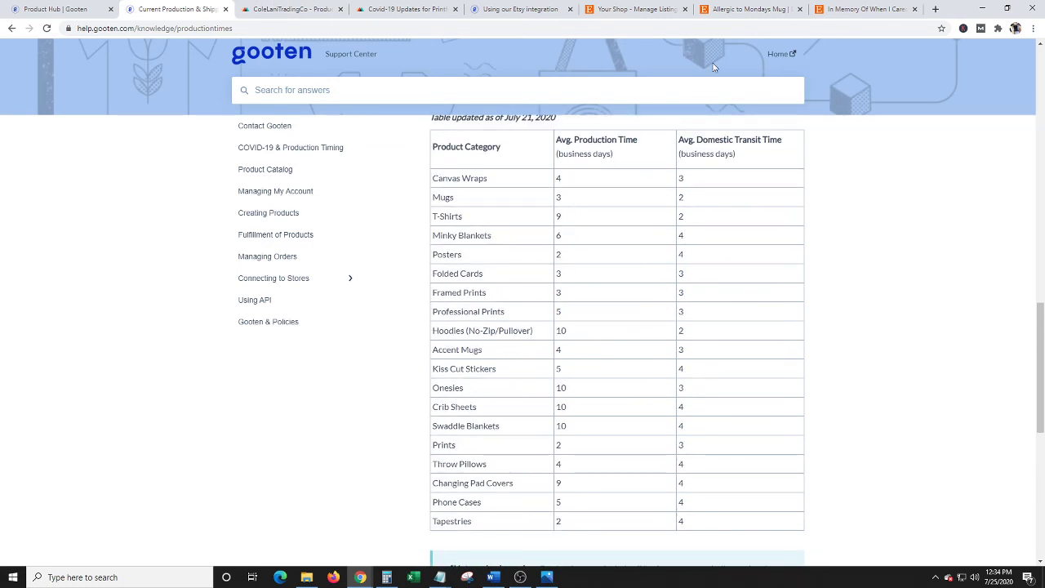
{"action": "left_click", "coordinate": [869, 7]}
{"action": "left_click", "coordinate": [754, 9]}
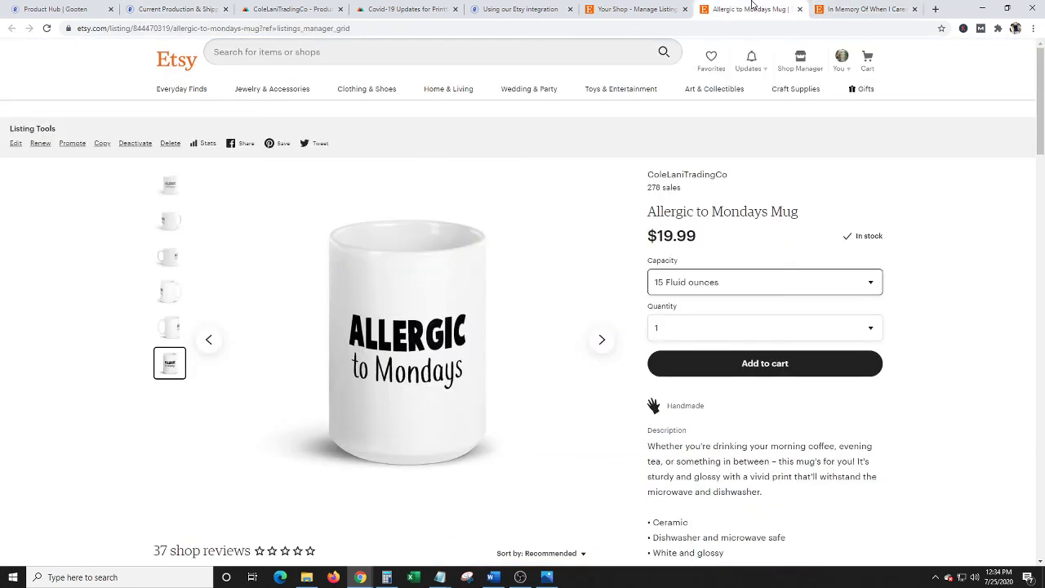
{"action": "left_click", "coordinate": [841, 7]}
{"action": "left_click", "coordinate": [310, 6]}
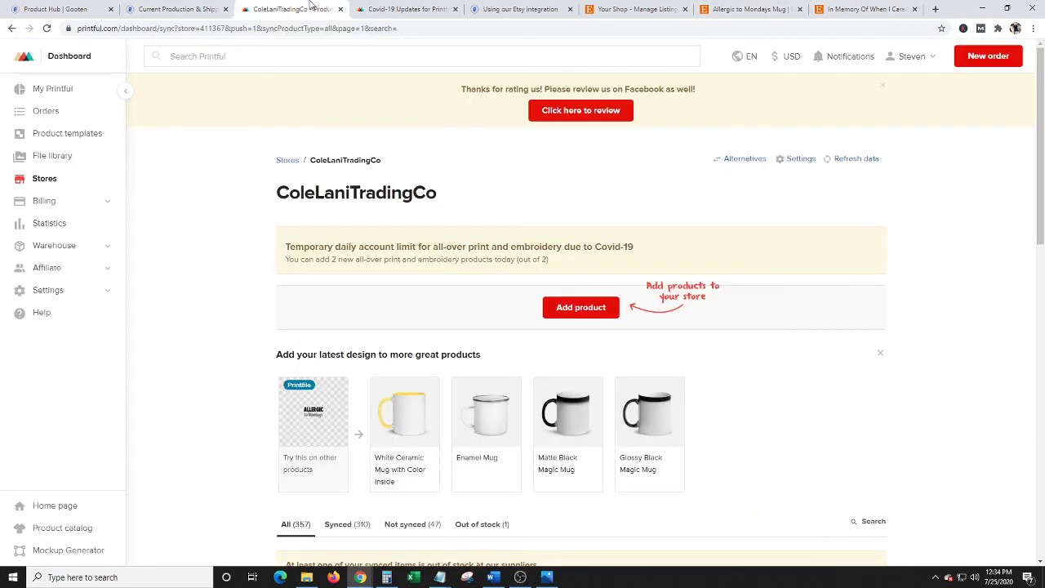
{"action": "left_click", "coordinate": [179, 9]}
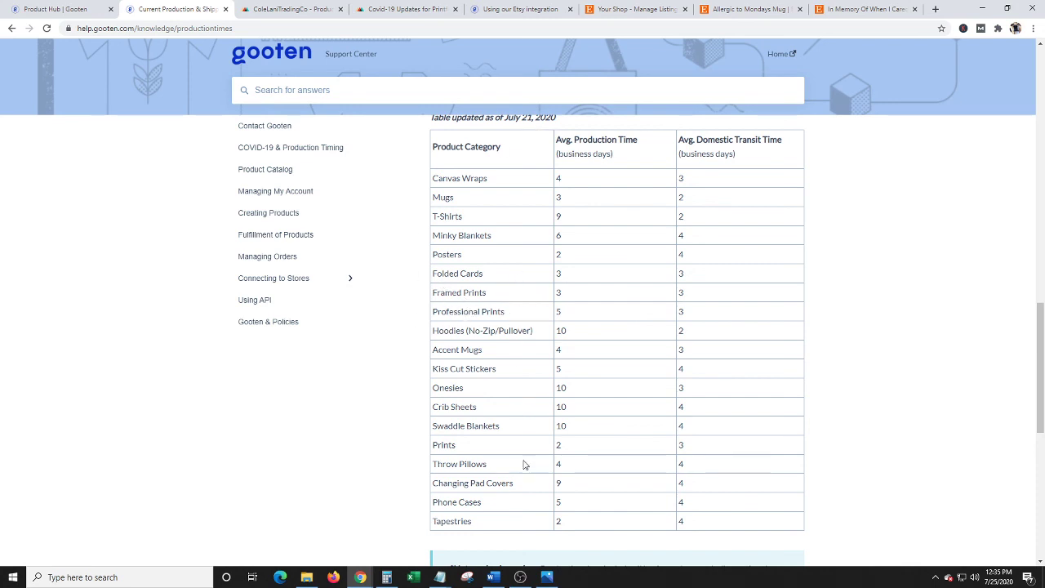
Step: Confirm Mugs take 3 production and 2 transit days, skim the Etsy integration guide, return to listings
{"action": "scroll", "coordinate": [695, 333], "scroll_direction": "down", "scroll_amount": 1}
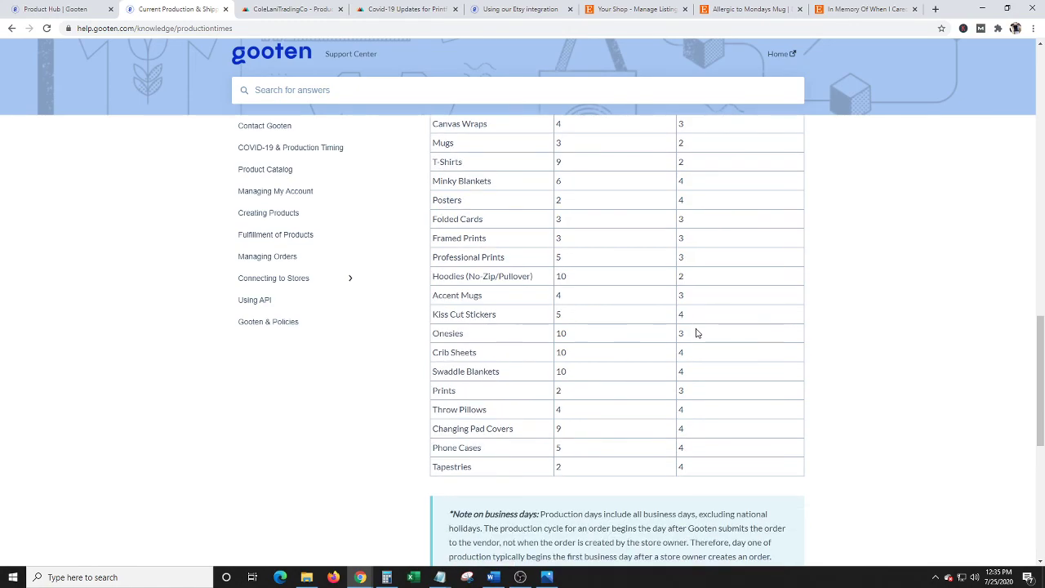
{"action": "scroll", "coordinate": [695, 333], "scroll_direction": "up", "scroll_amount": 4}
{"action": "scroll", "coordinate": [695, 334], "scroll_direction": "down", "scroll_amount": 3}
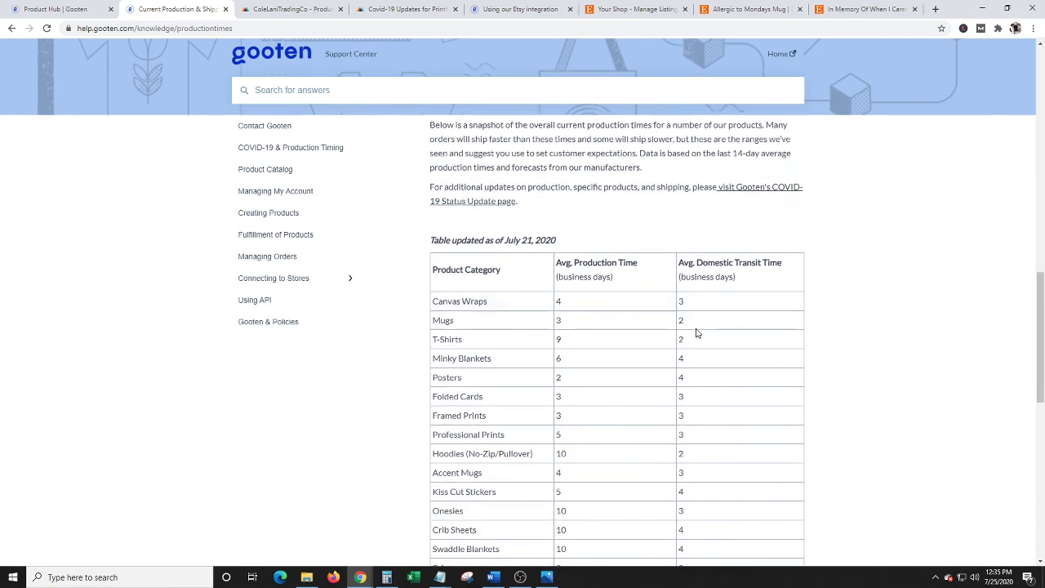
{"action": "left_click", "coordinate": [396, 4]}
{"action": "left_click", "coordinate": [503, 8]}
{"action": "scroll", "coordinate": [801, 351], "scroll_direction": "up", "scroll_amount": 3}
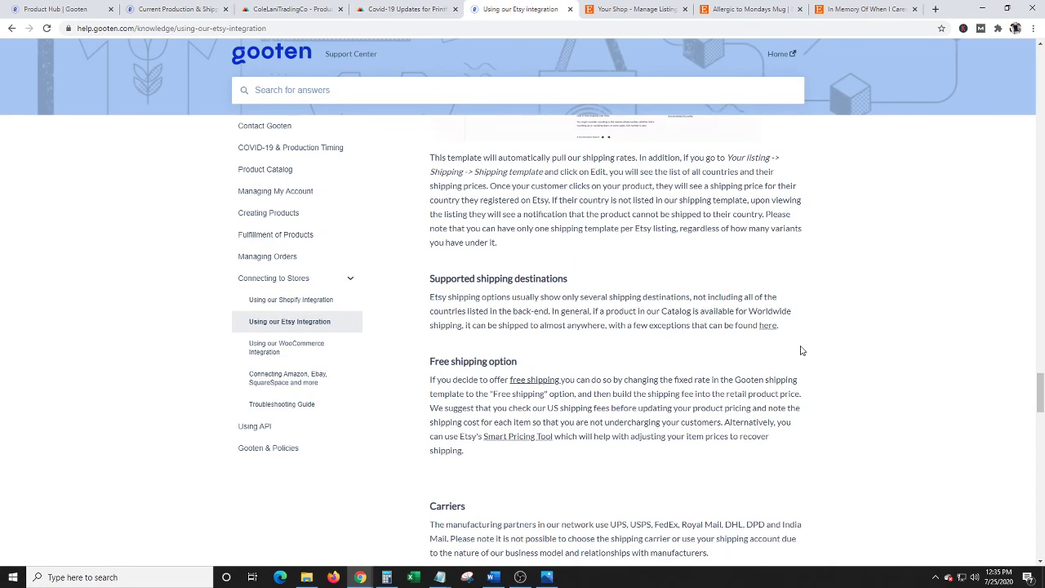
{"action": "left_click", "coordinate": [613, 9]}
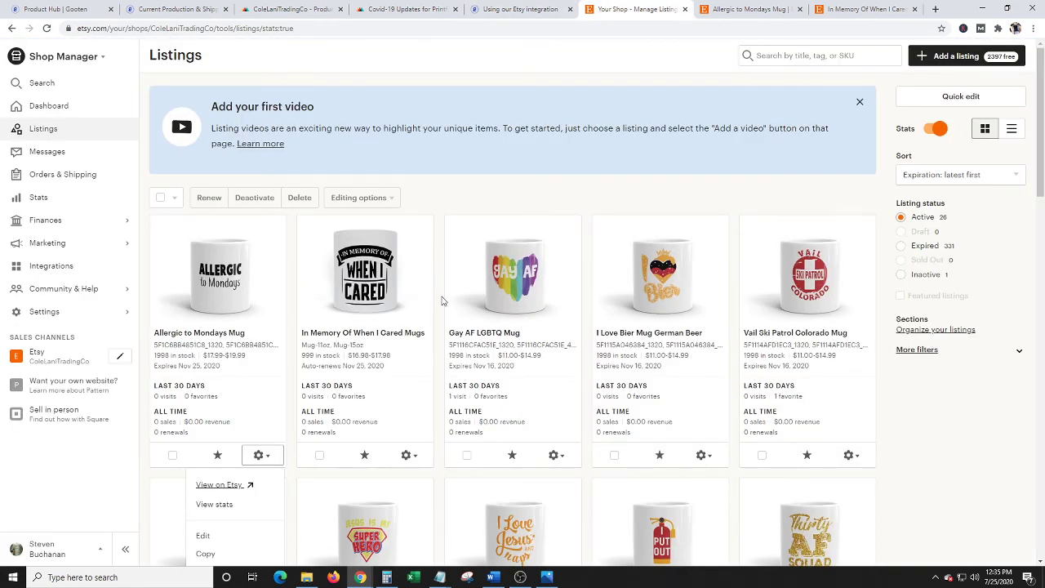
Step: Close the In Memory Of When I Cared Mugs listing, leaving the $19.99 Allergic to Mondays Mug
{"action": "left_click", "coordinate": [736, 8]}
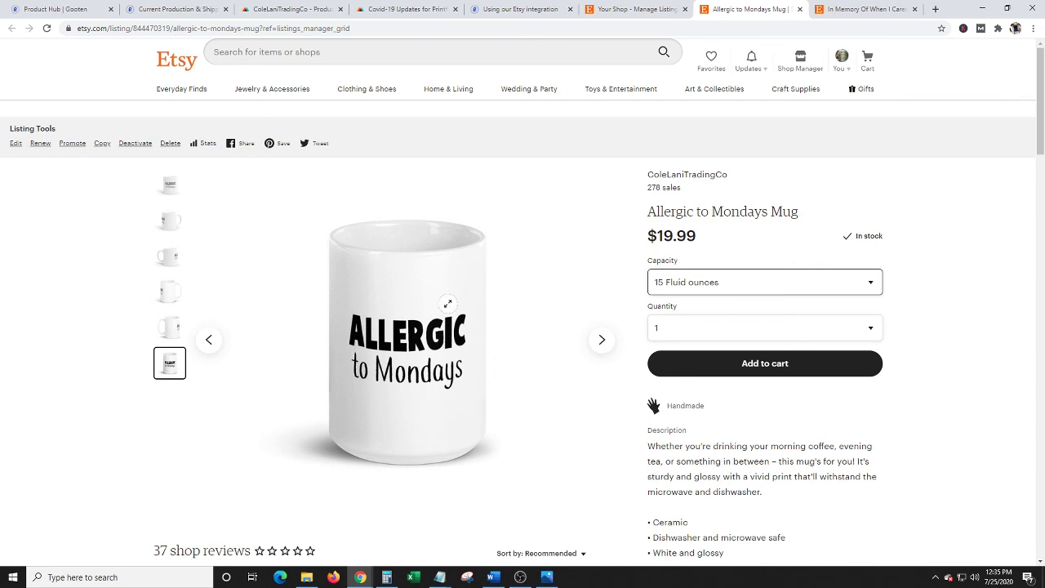
{"action": "left_click", "coordinate": [867, 10]}
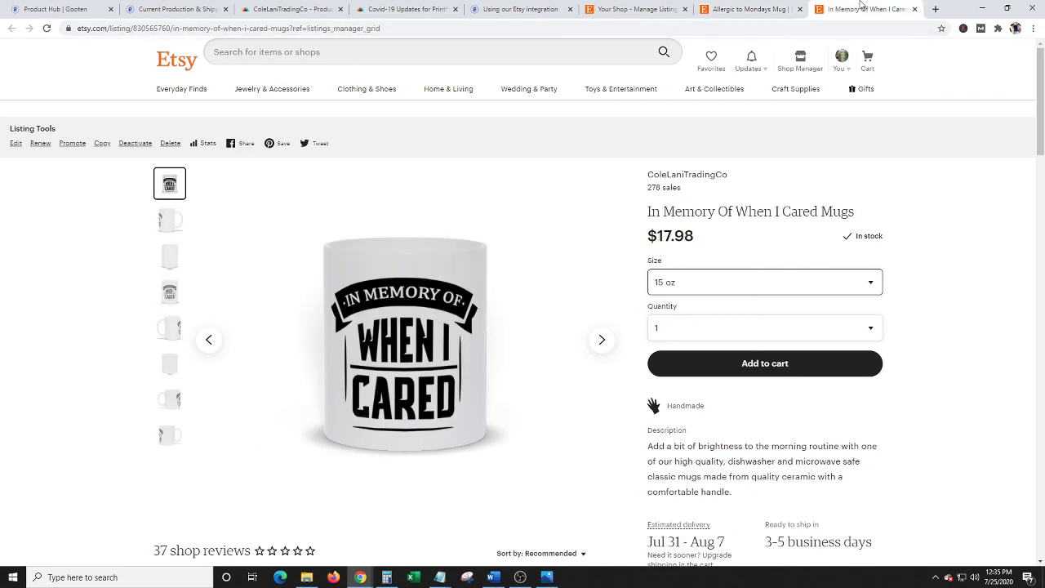
{"action": "left_click", "coordinate": [915, 9]}
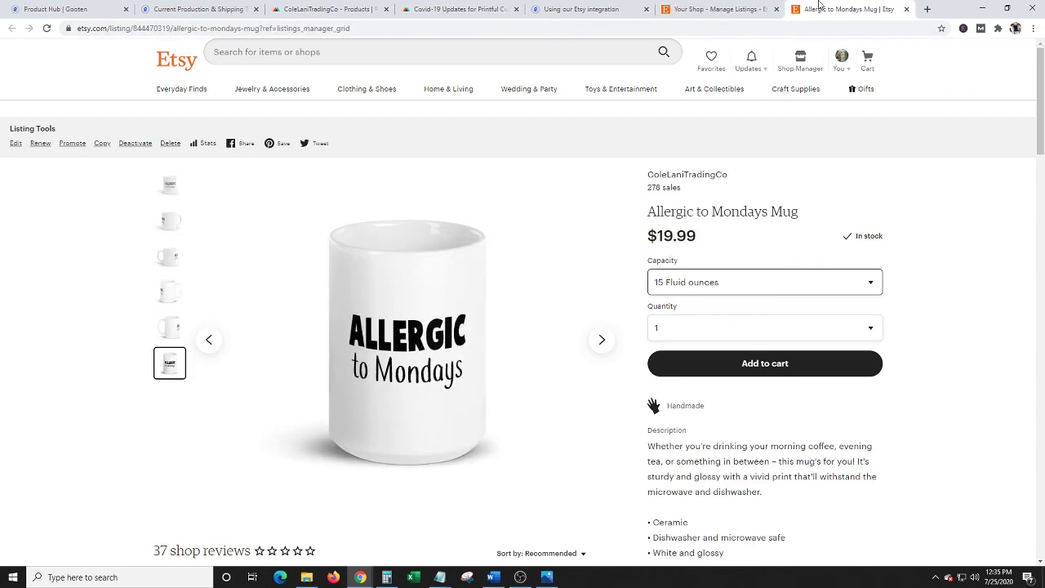